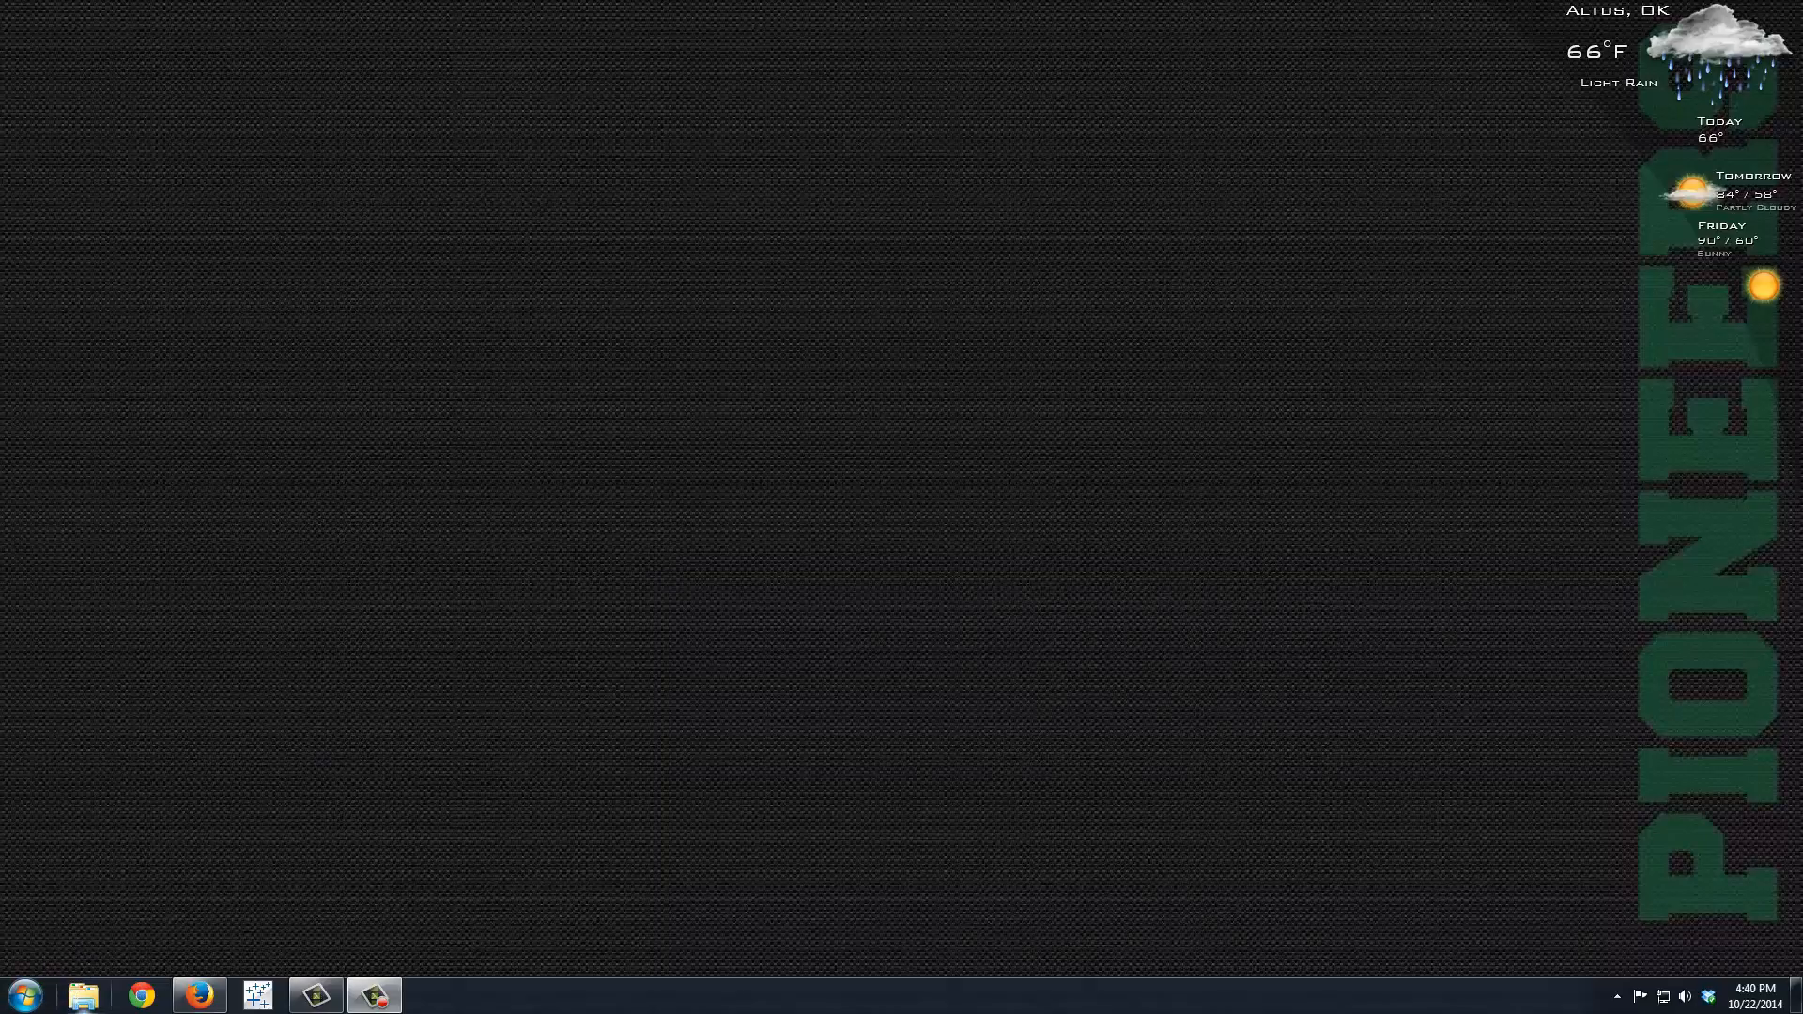
# Step: Start Microsoft Word 2013 and create a blank document
pyautogui.click(25, 996)
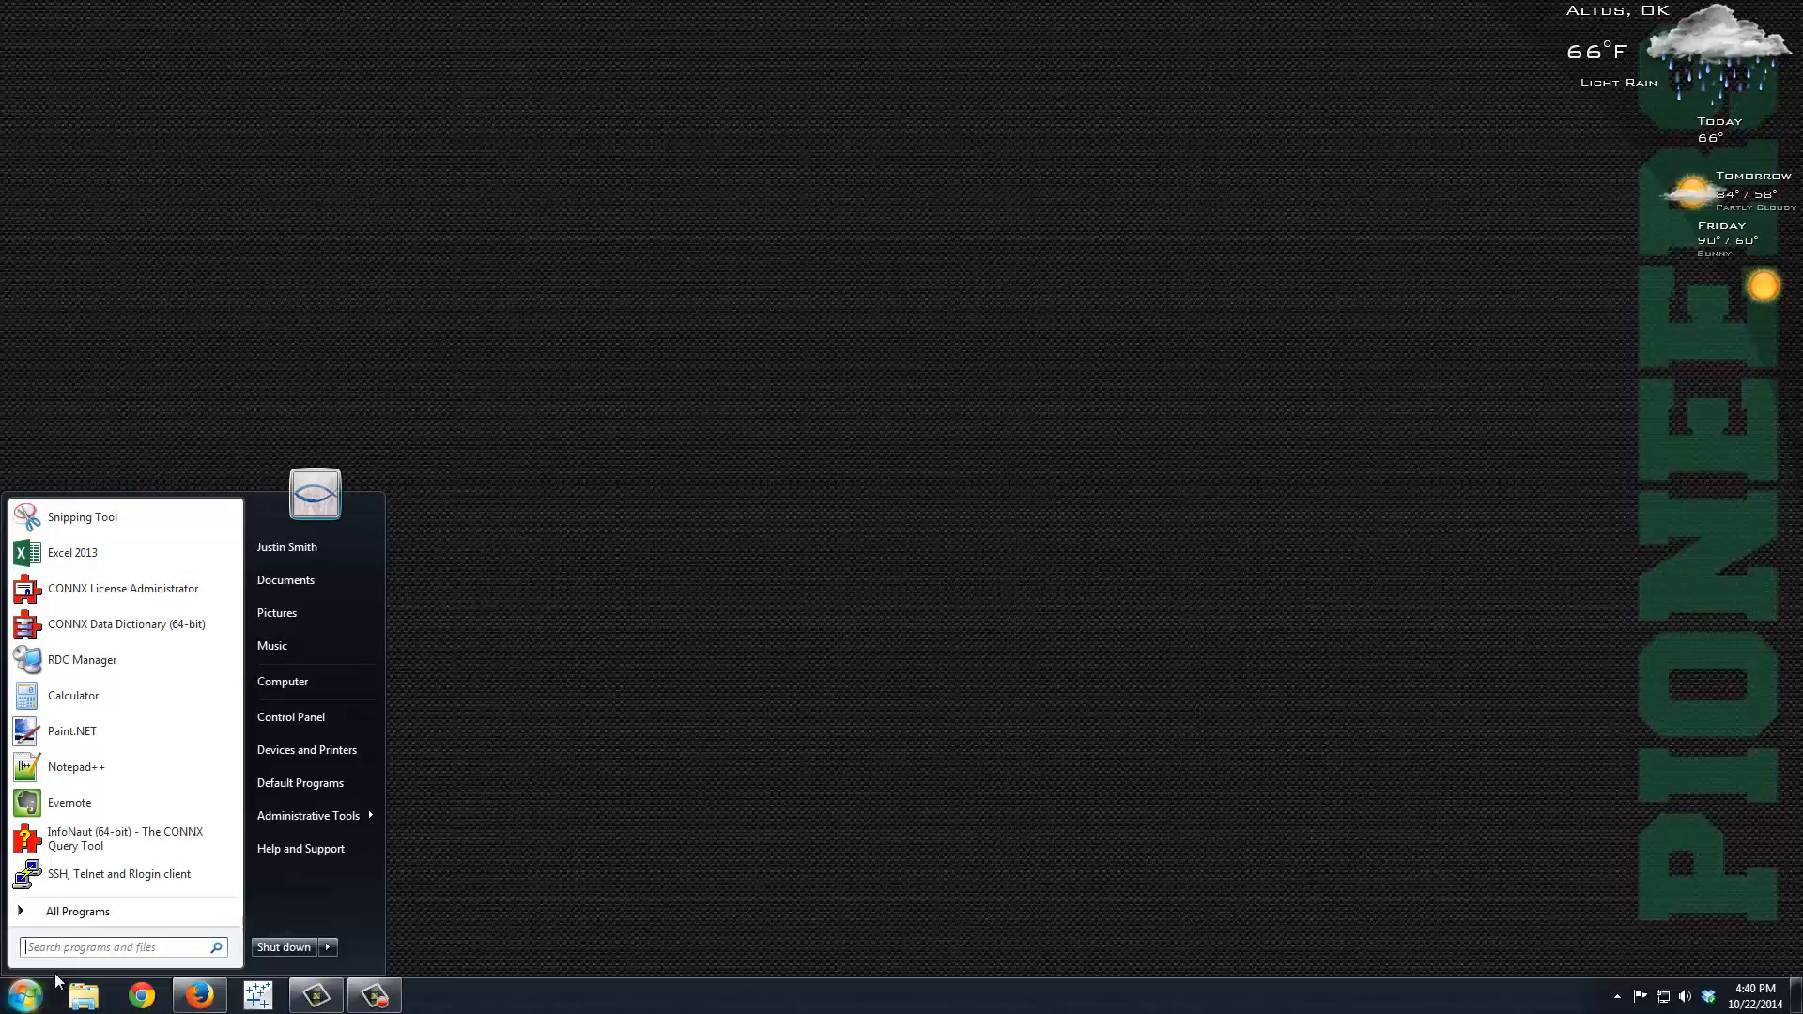
pyautogui.click(99, 911)
pyautogui.scroll(-4, 154, 724)
pyautogui.scroll(-10, 154, 724)
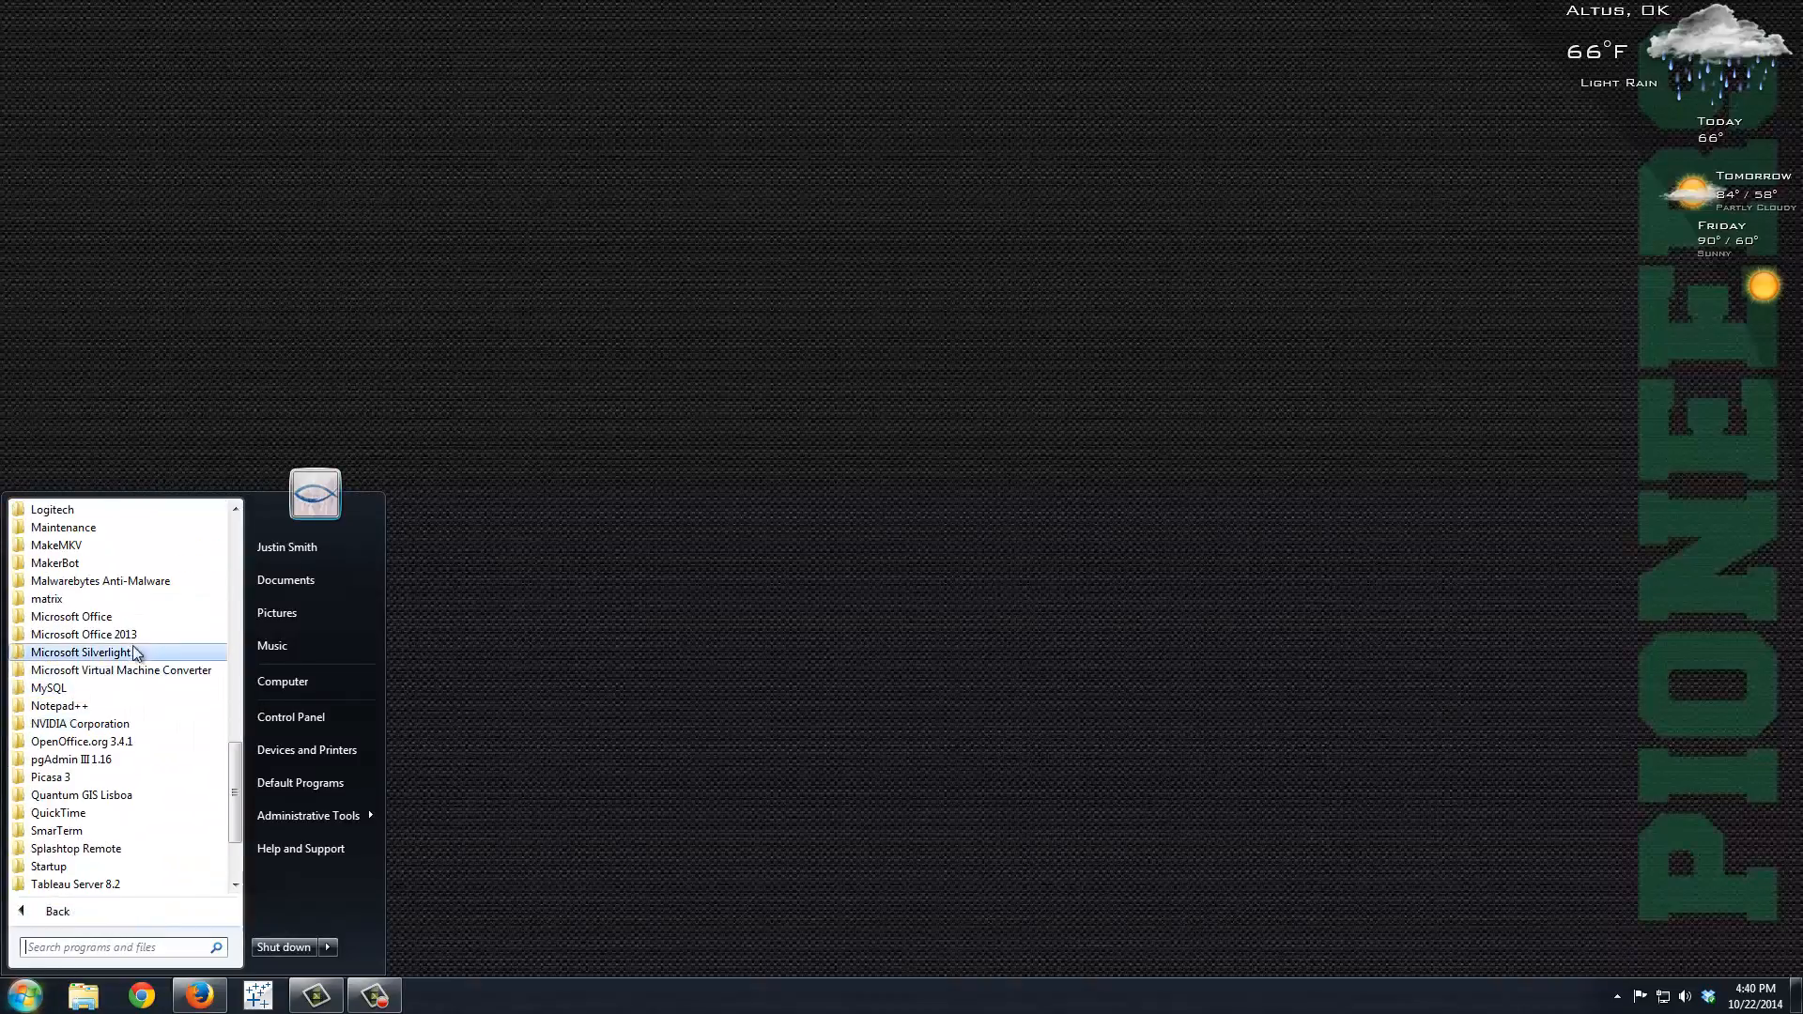
pyautogui.click(122, 634)
pyautogui.click(68, 849)
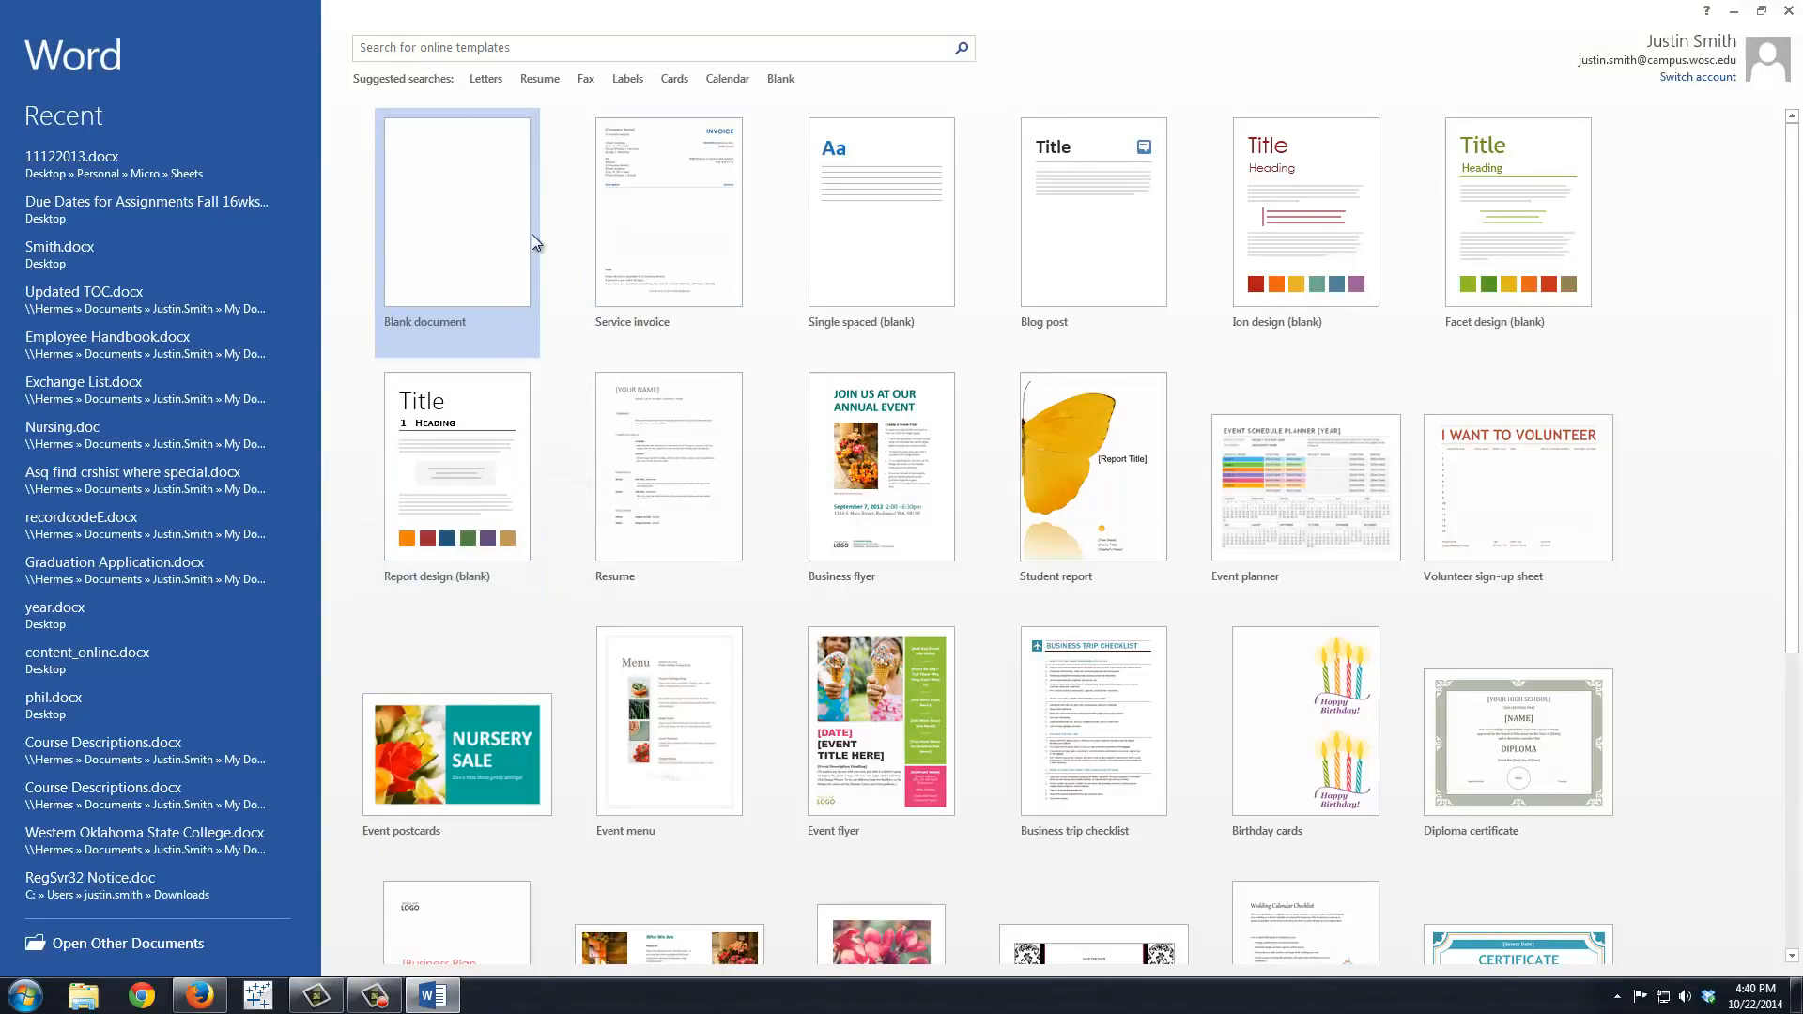
pyautogui.click(461, 233)
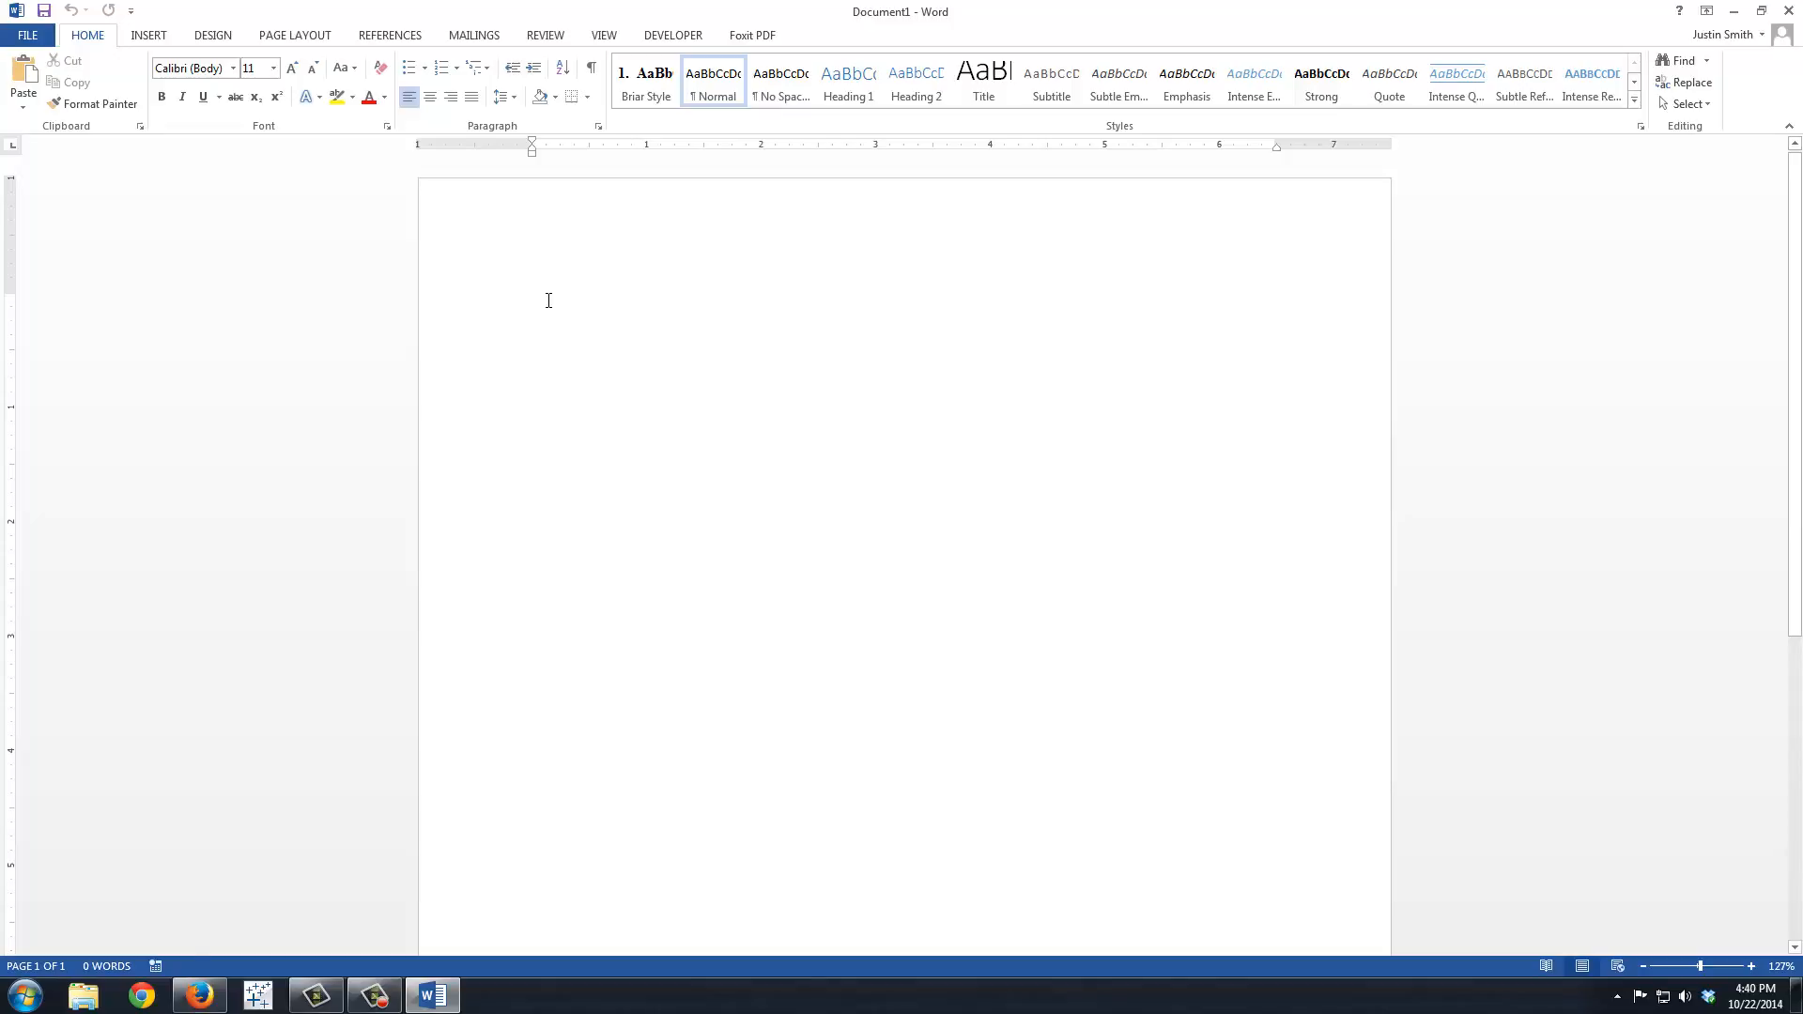
# Step: Enter the title "Social Bookmarking" and two paragraphs explaining social bookmarking websites, tags, site icons and bookmarklets
pyautogui.write('Social B')
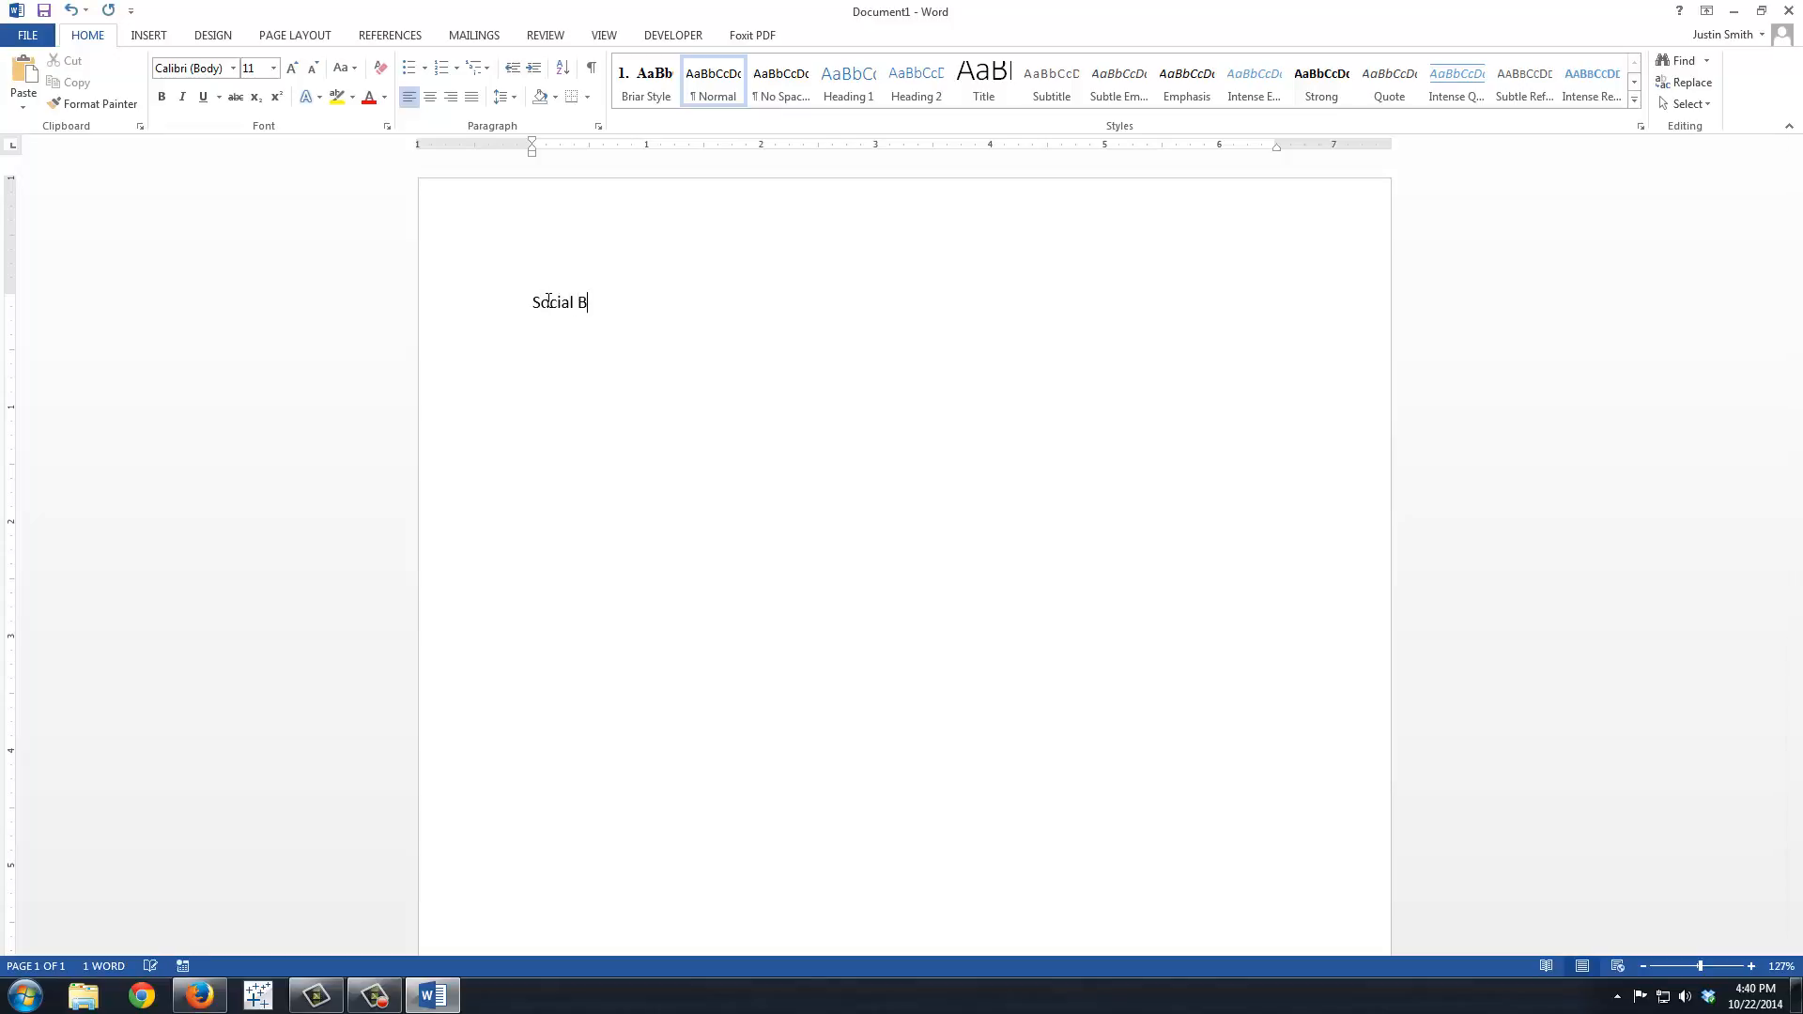
pyautogui.write('ookmarking')
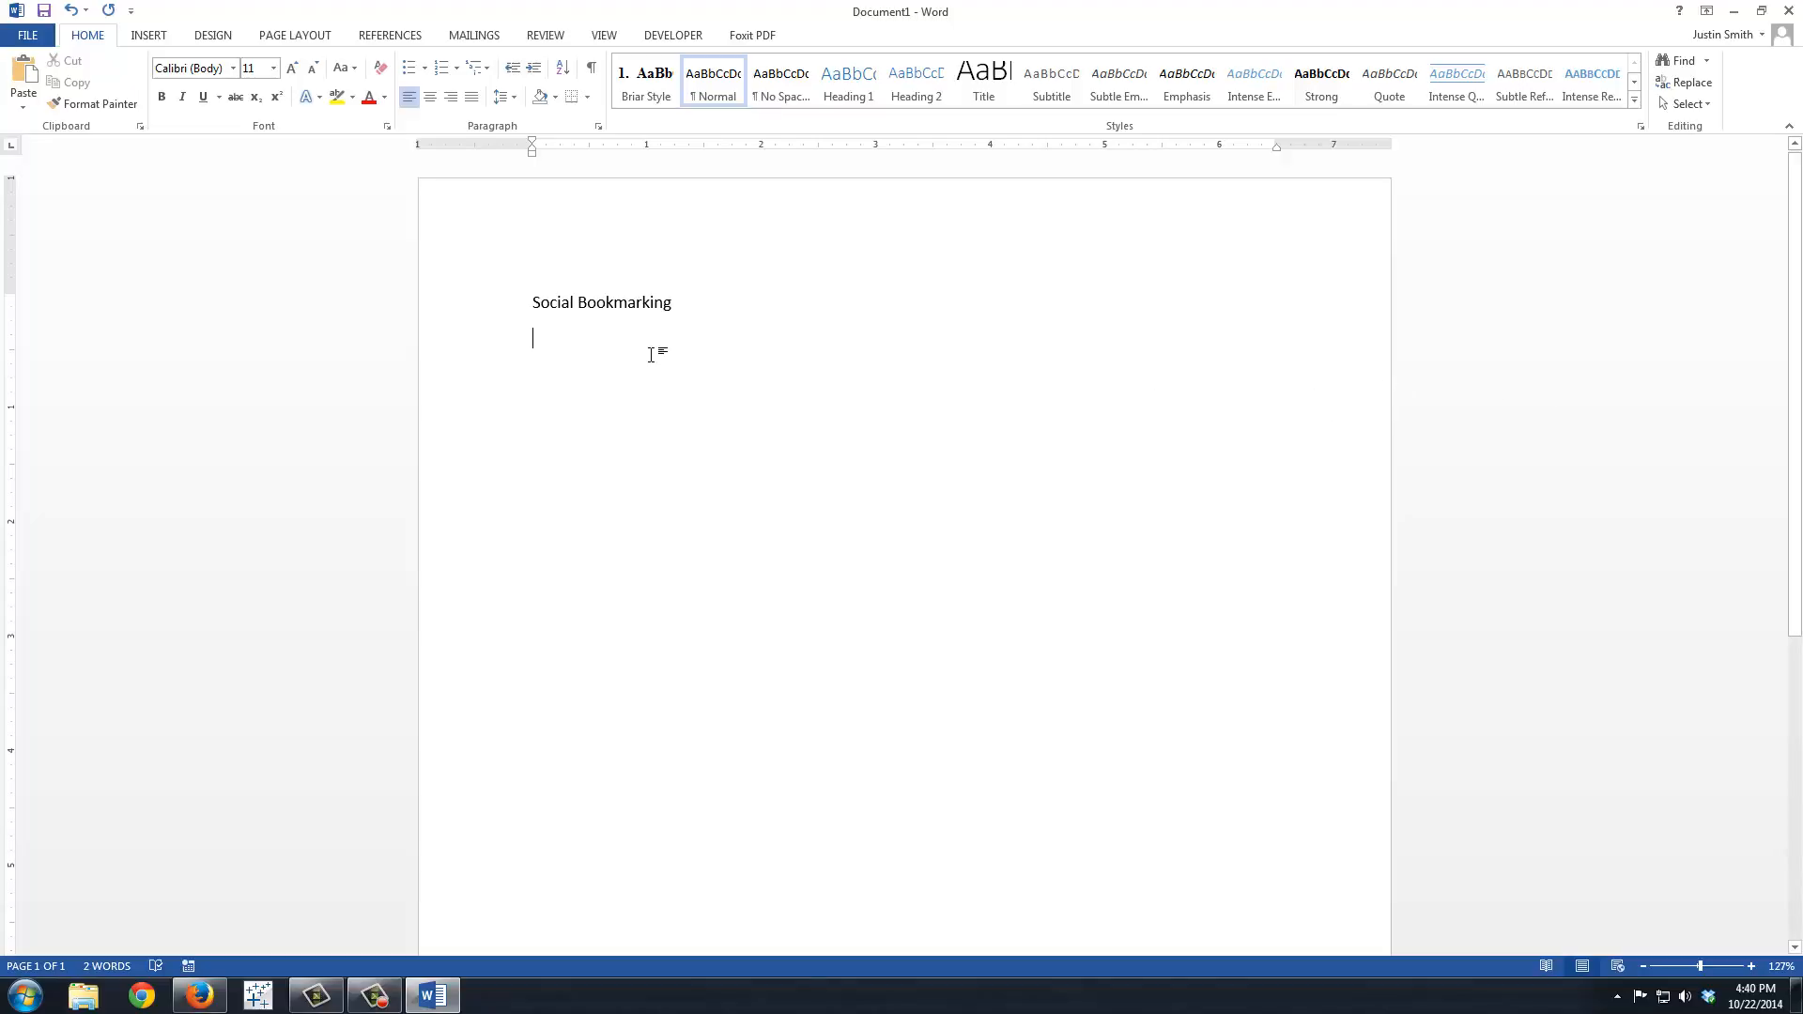
pyautogui.write('Social bookma')
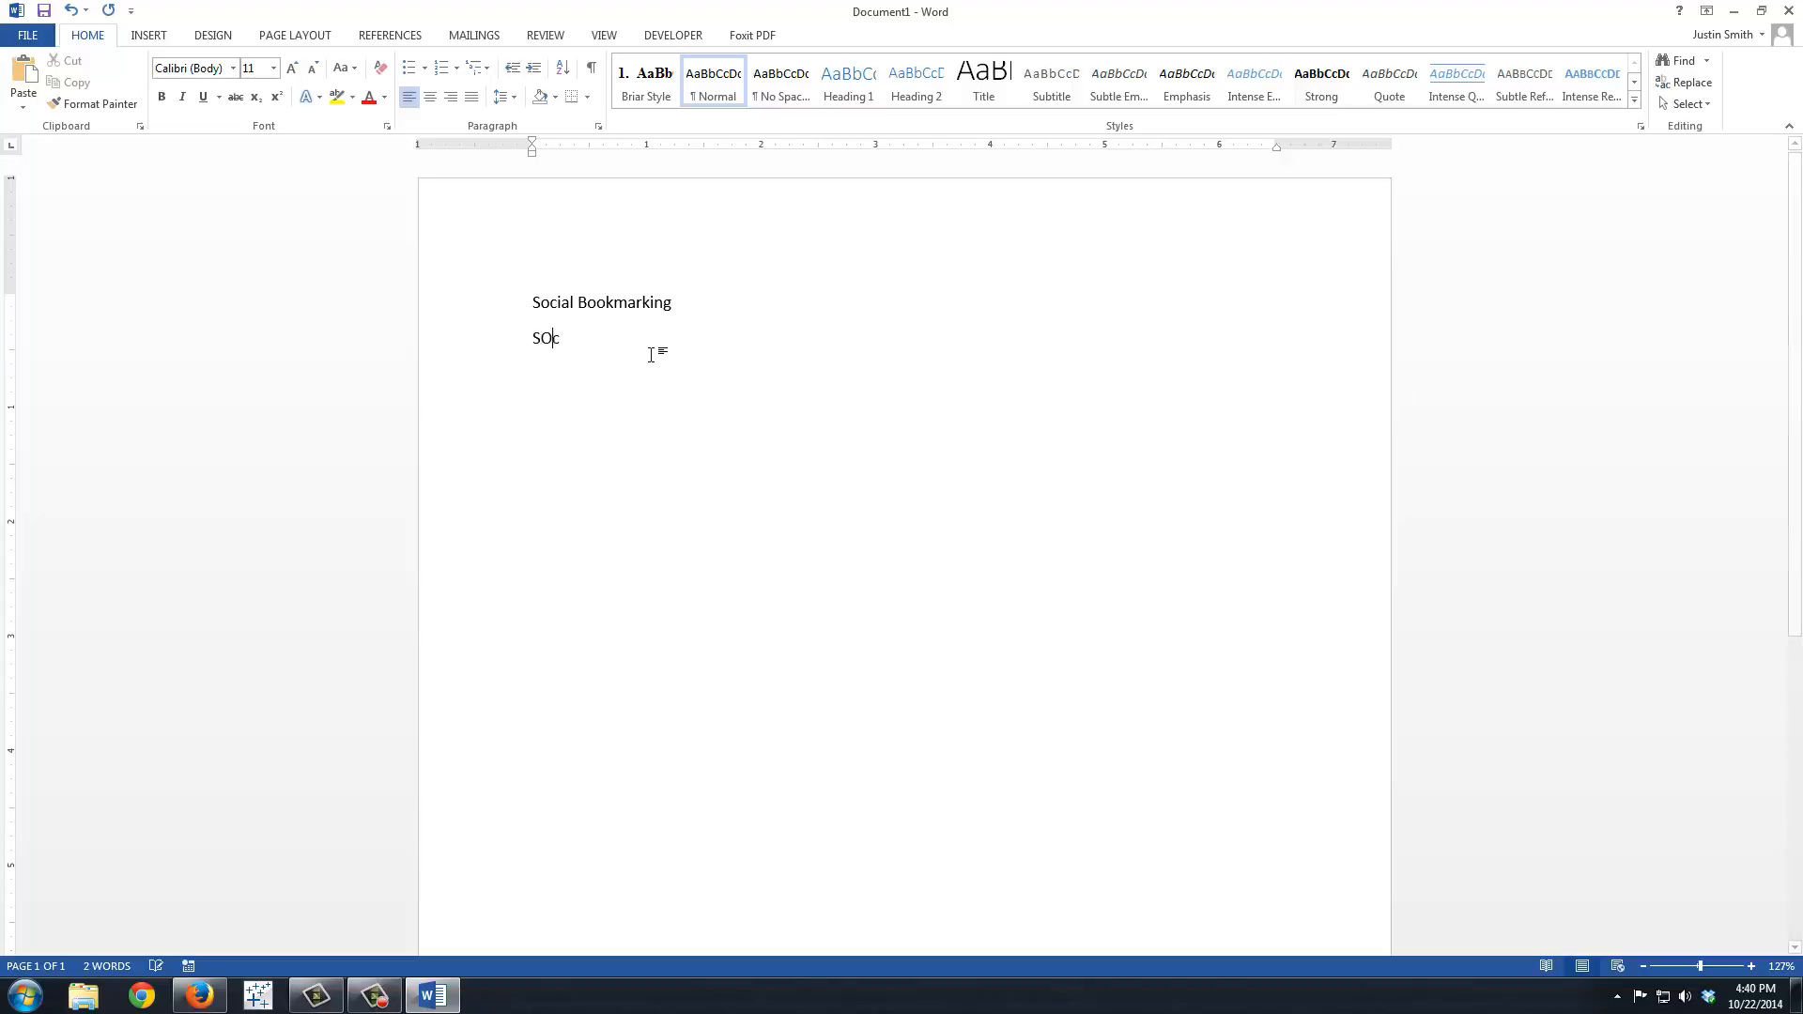
pyautogui.write('rking websi')
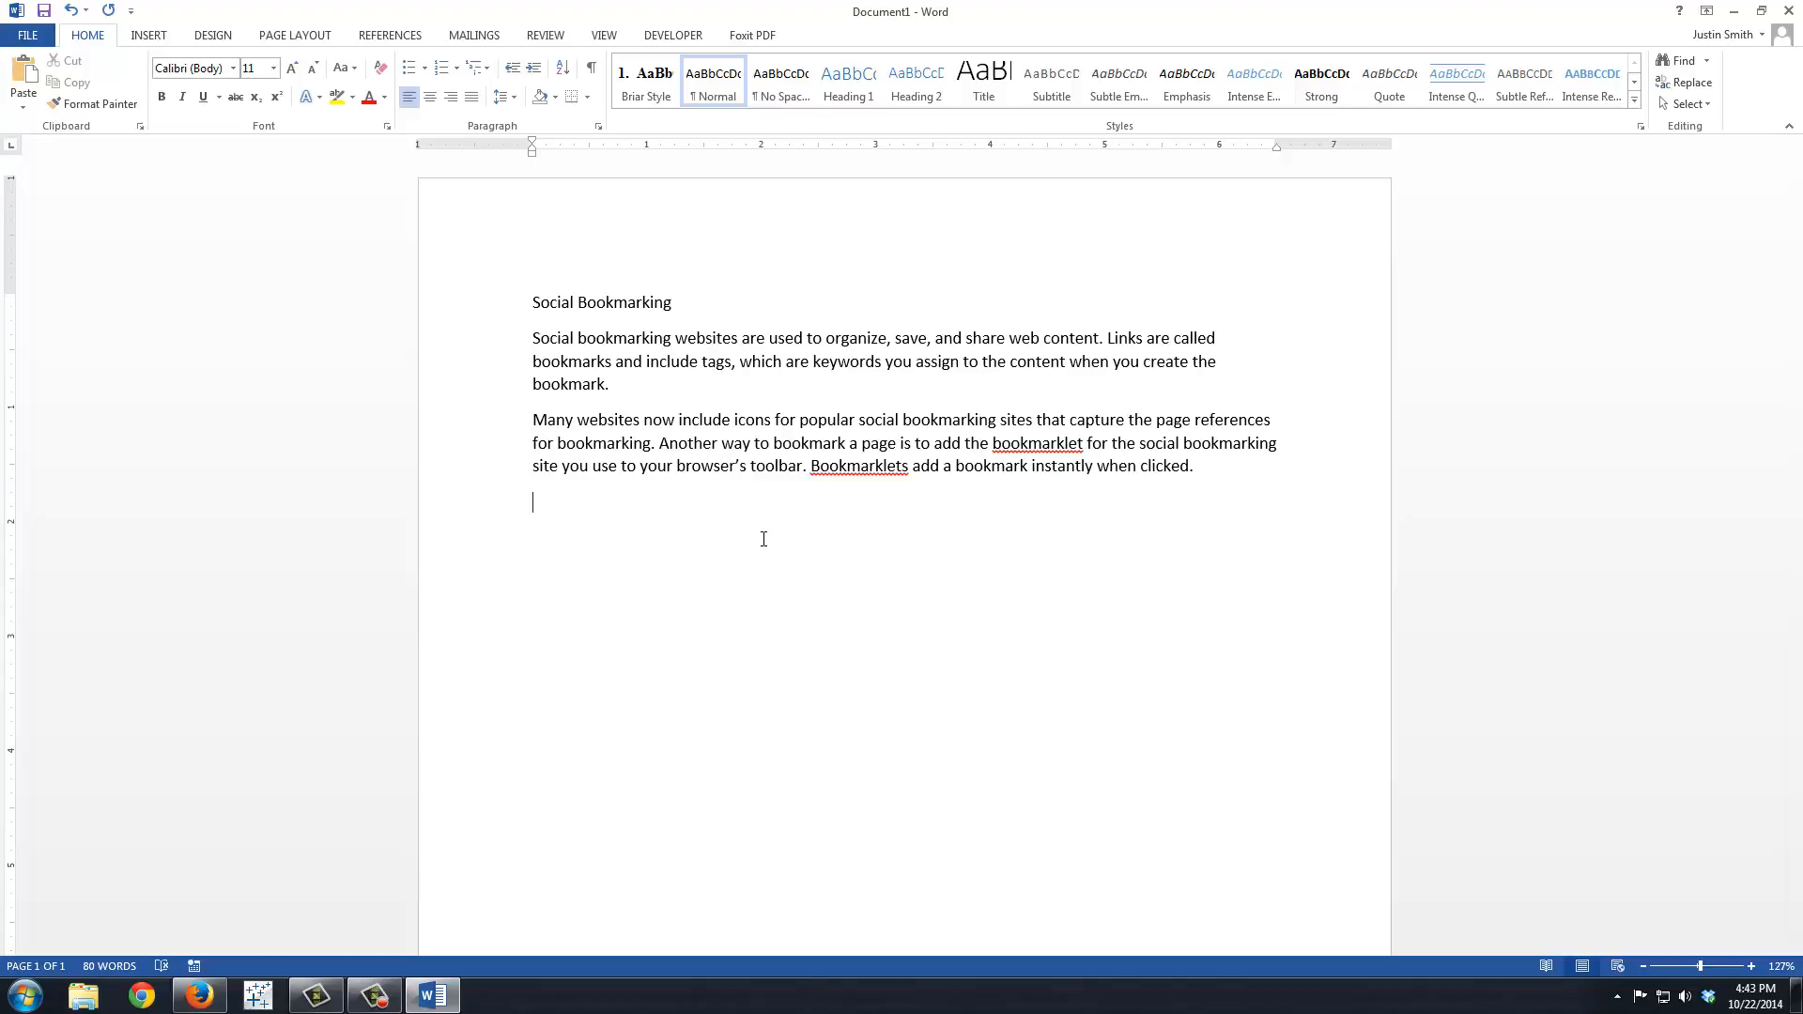
pyautogui.write('te')
pyautogui.write('h')
# Step: Begin the third paragraph with "The" and check the spelling suggestions for "Bookmarklets" without applying any
pyautogui.rightClick(890, 467)
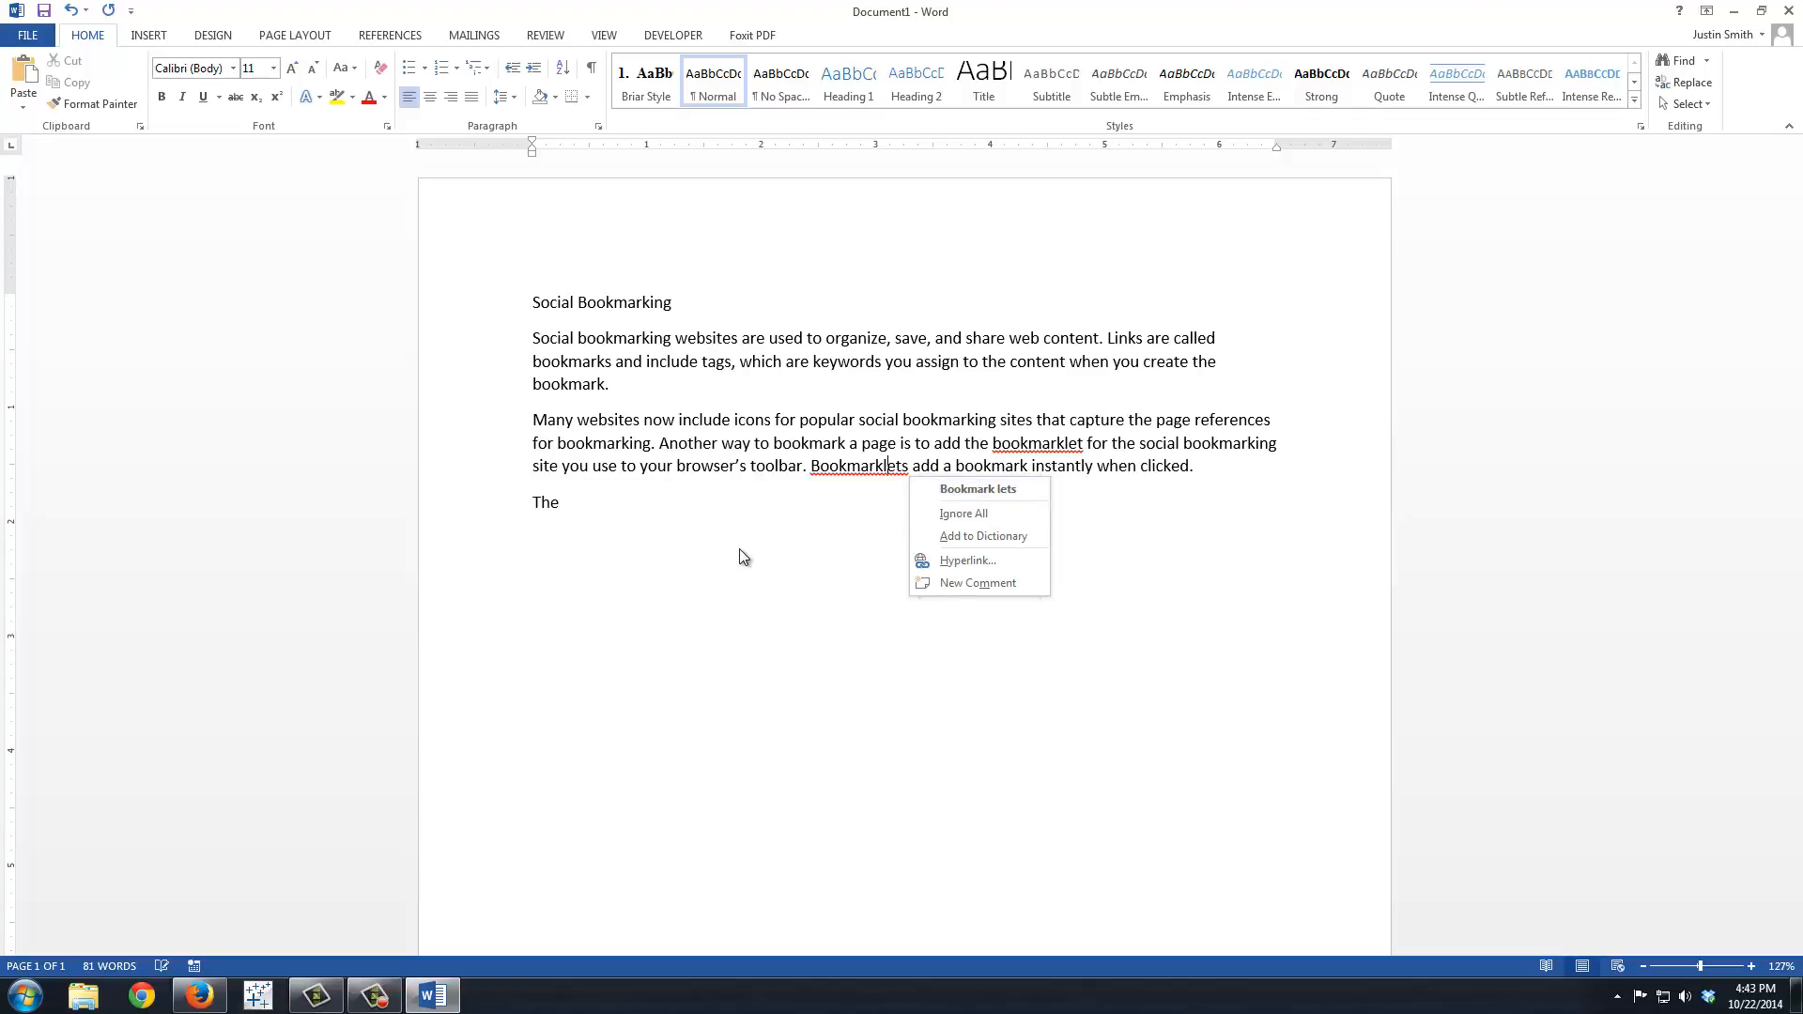
pyautogui.click(736, 583)
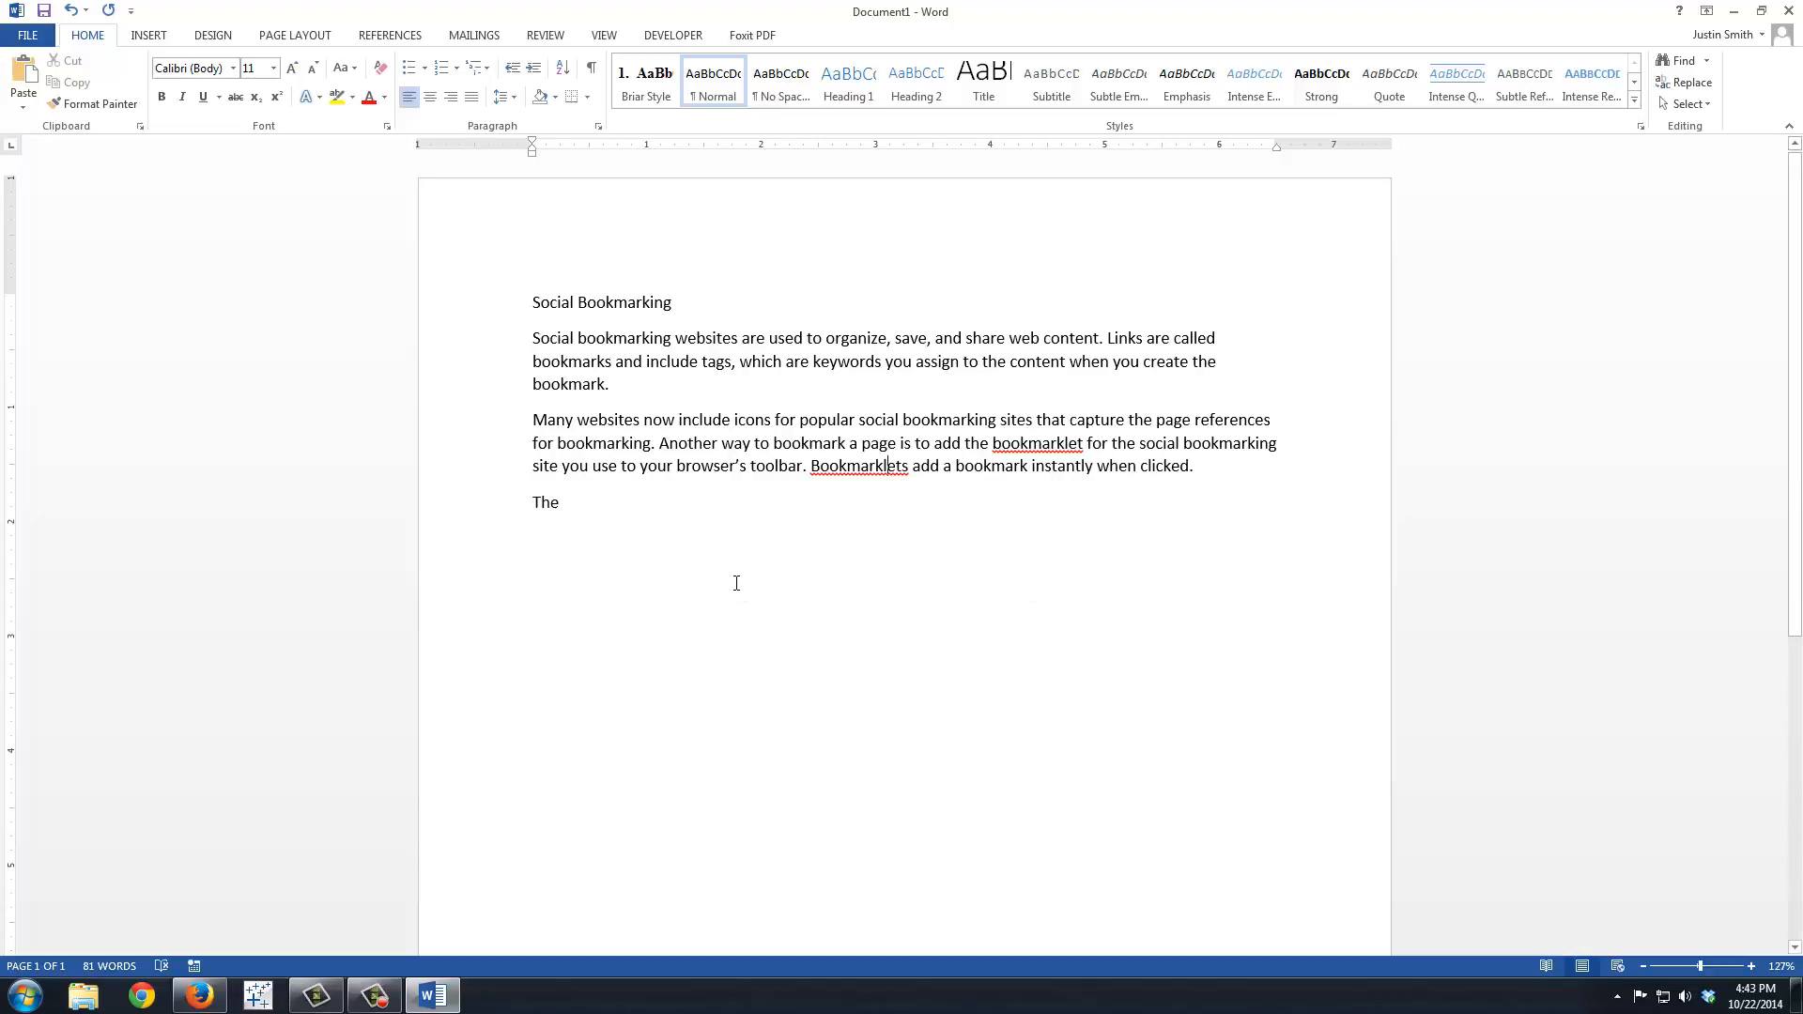
# Step: Complete the third paragraph as "The popular social bookmarking site Pinterest.com is used to pin pictures found on the Web to virtual pinboards."
pyautogui.click(745, 560)
pyautogui.write('po')
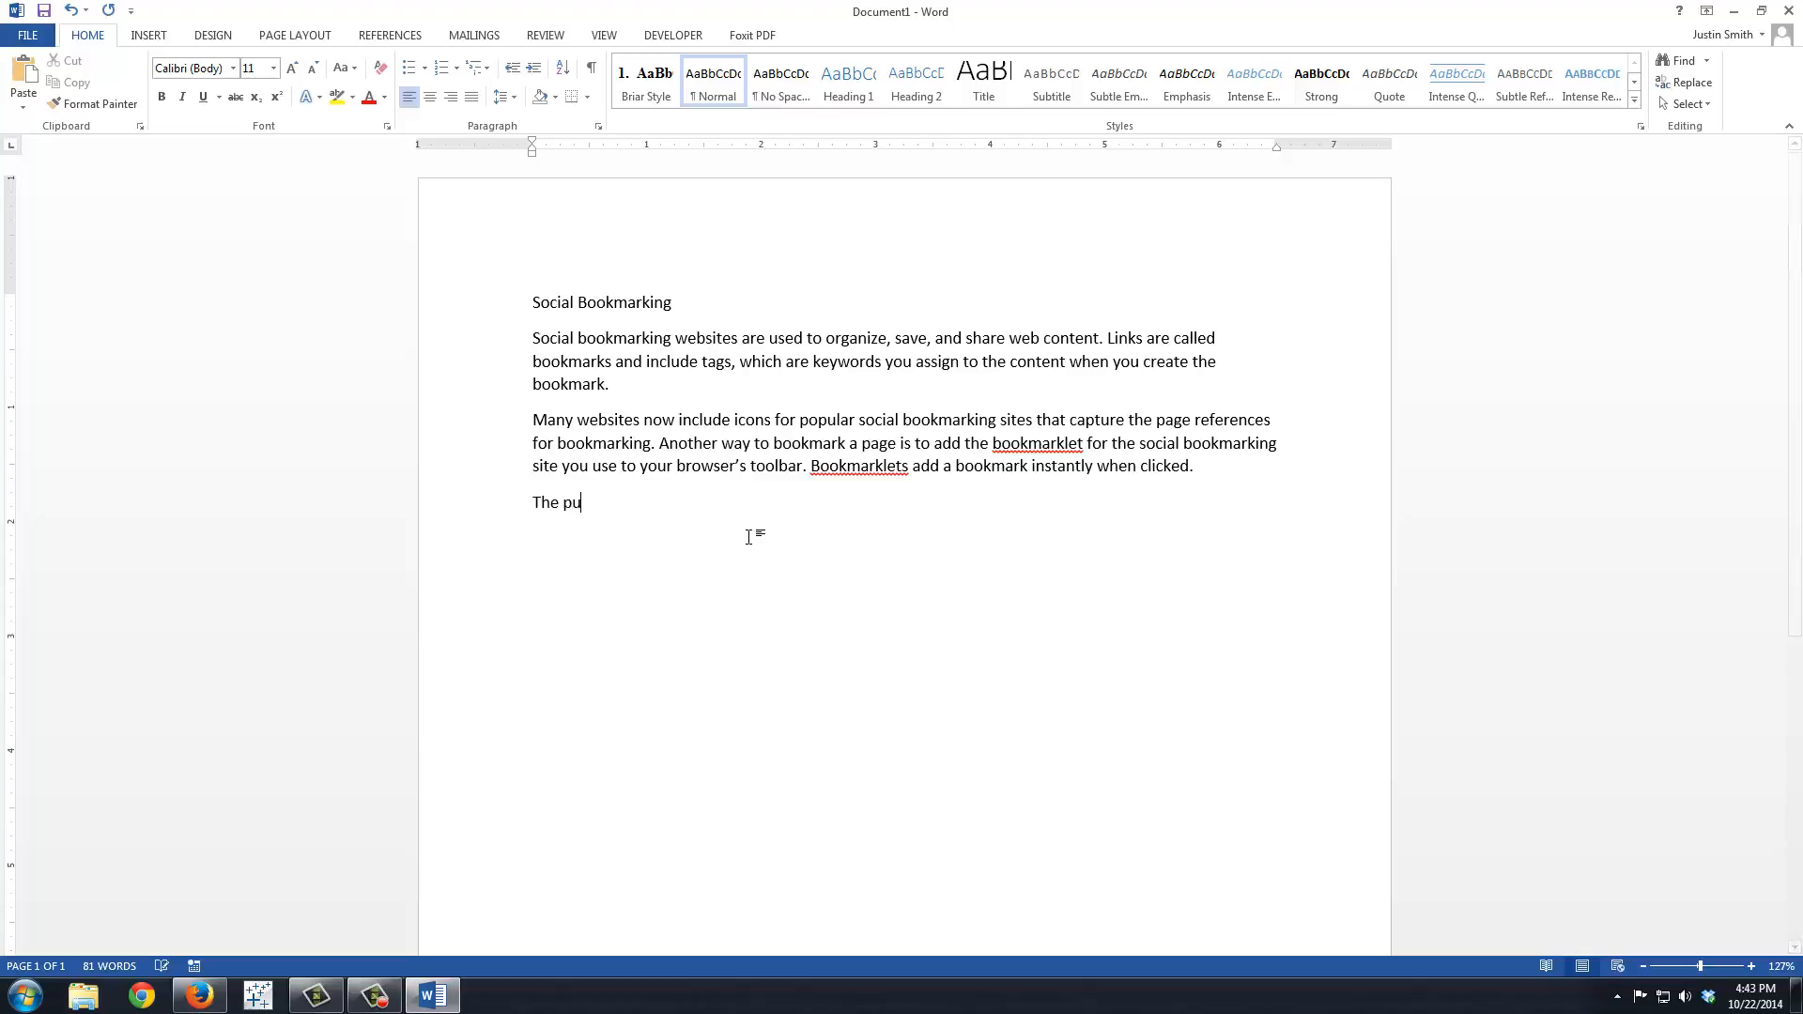
pyautogui.press('BackSpace')
pyautogui.write('opular social bookmark')
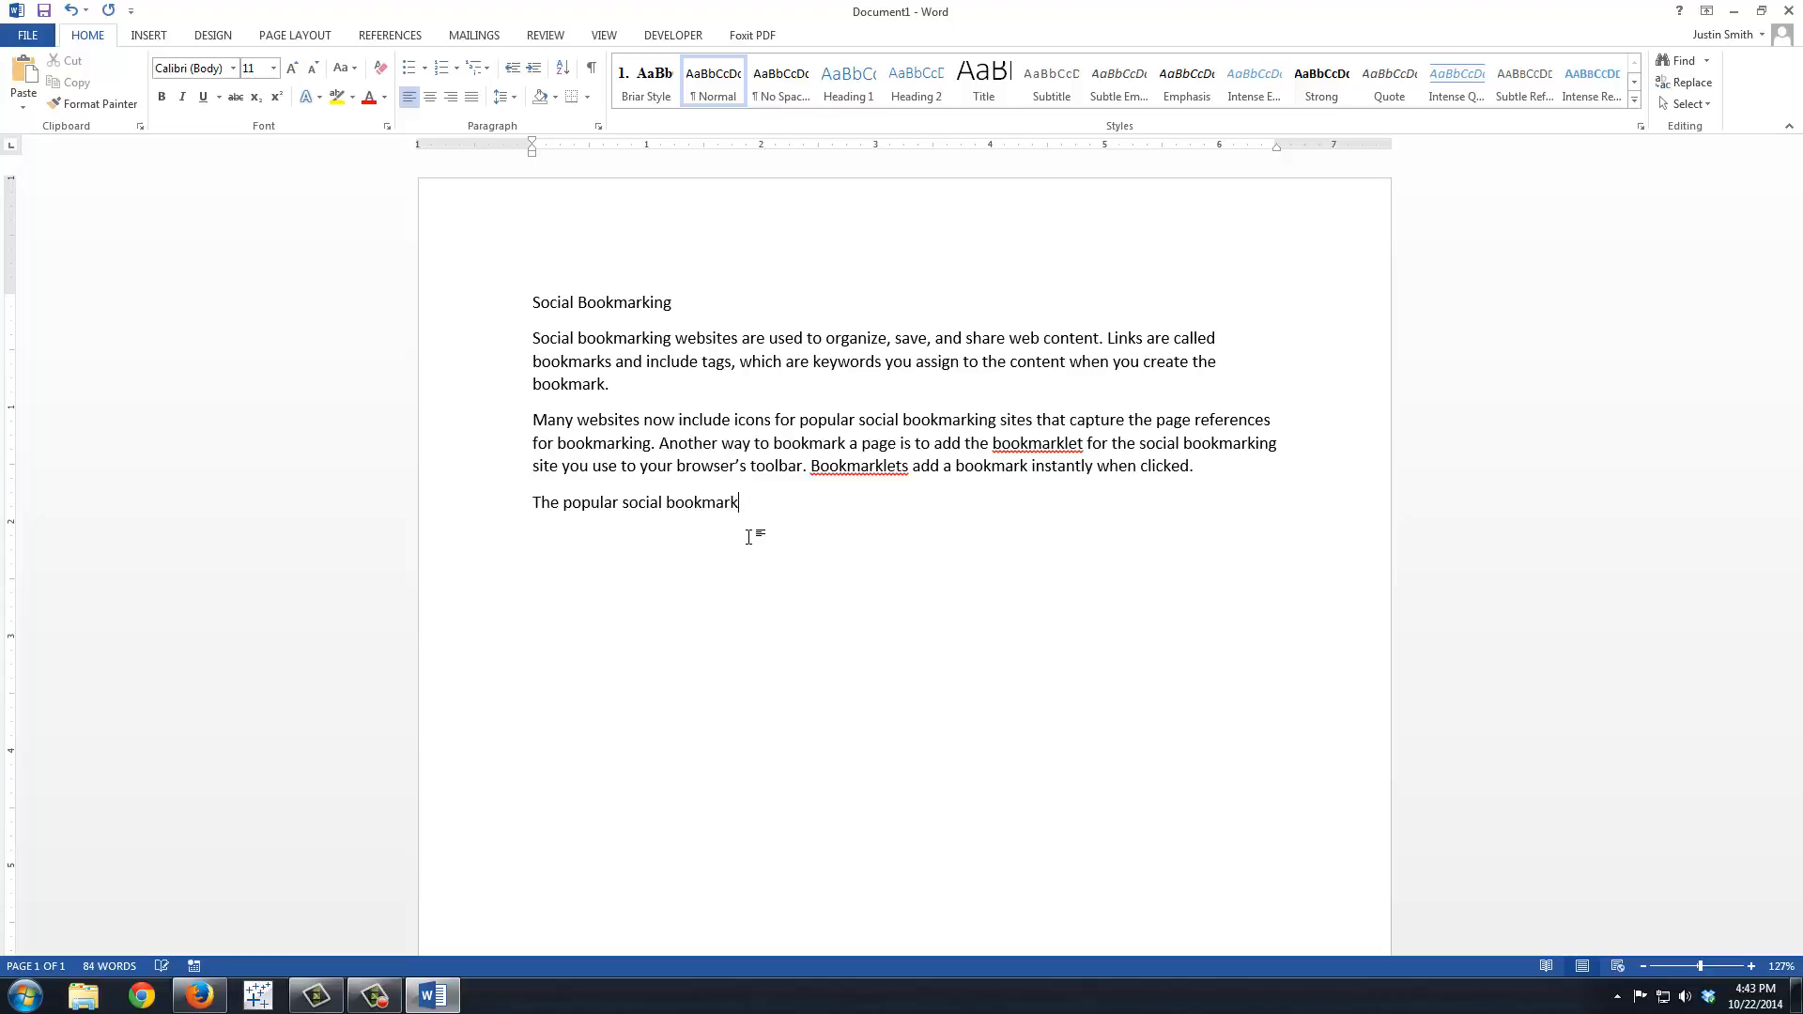
pyautogui.write('ing site Pinterest.com is use')
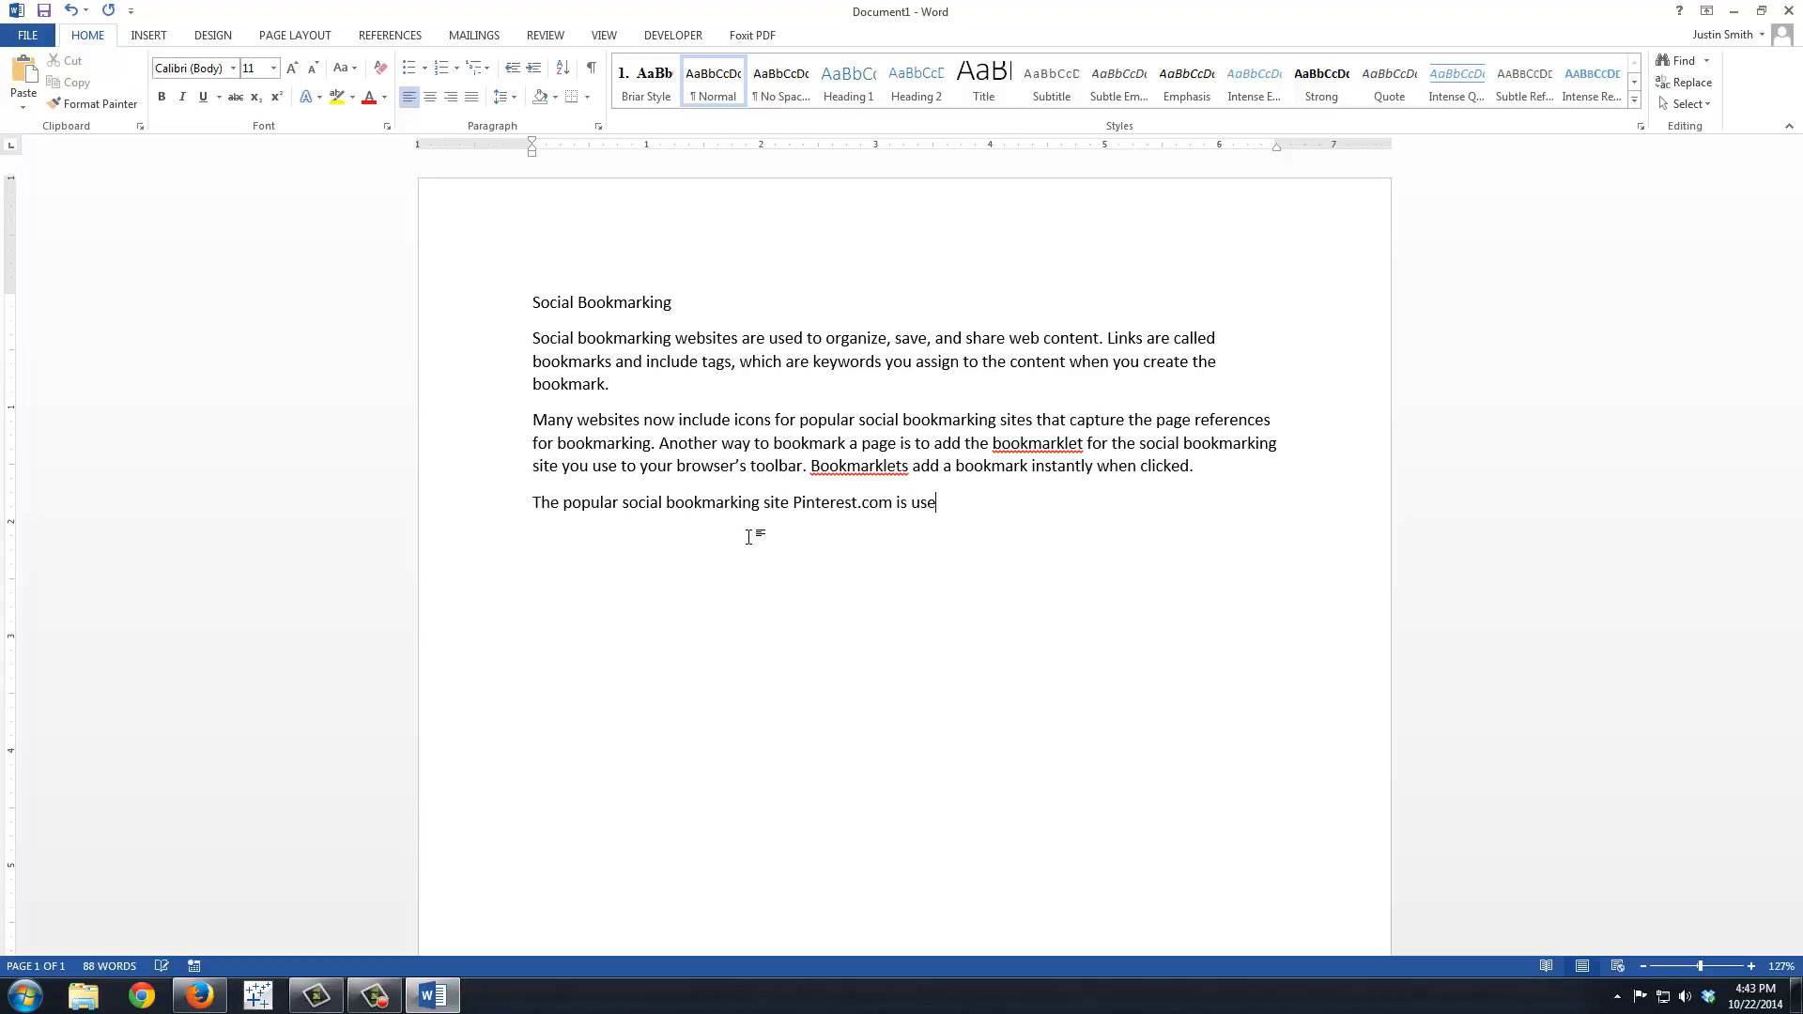
pyautogui.write('d to pin pictures found on the Web to vit')
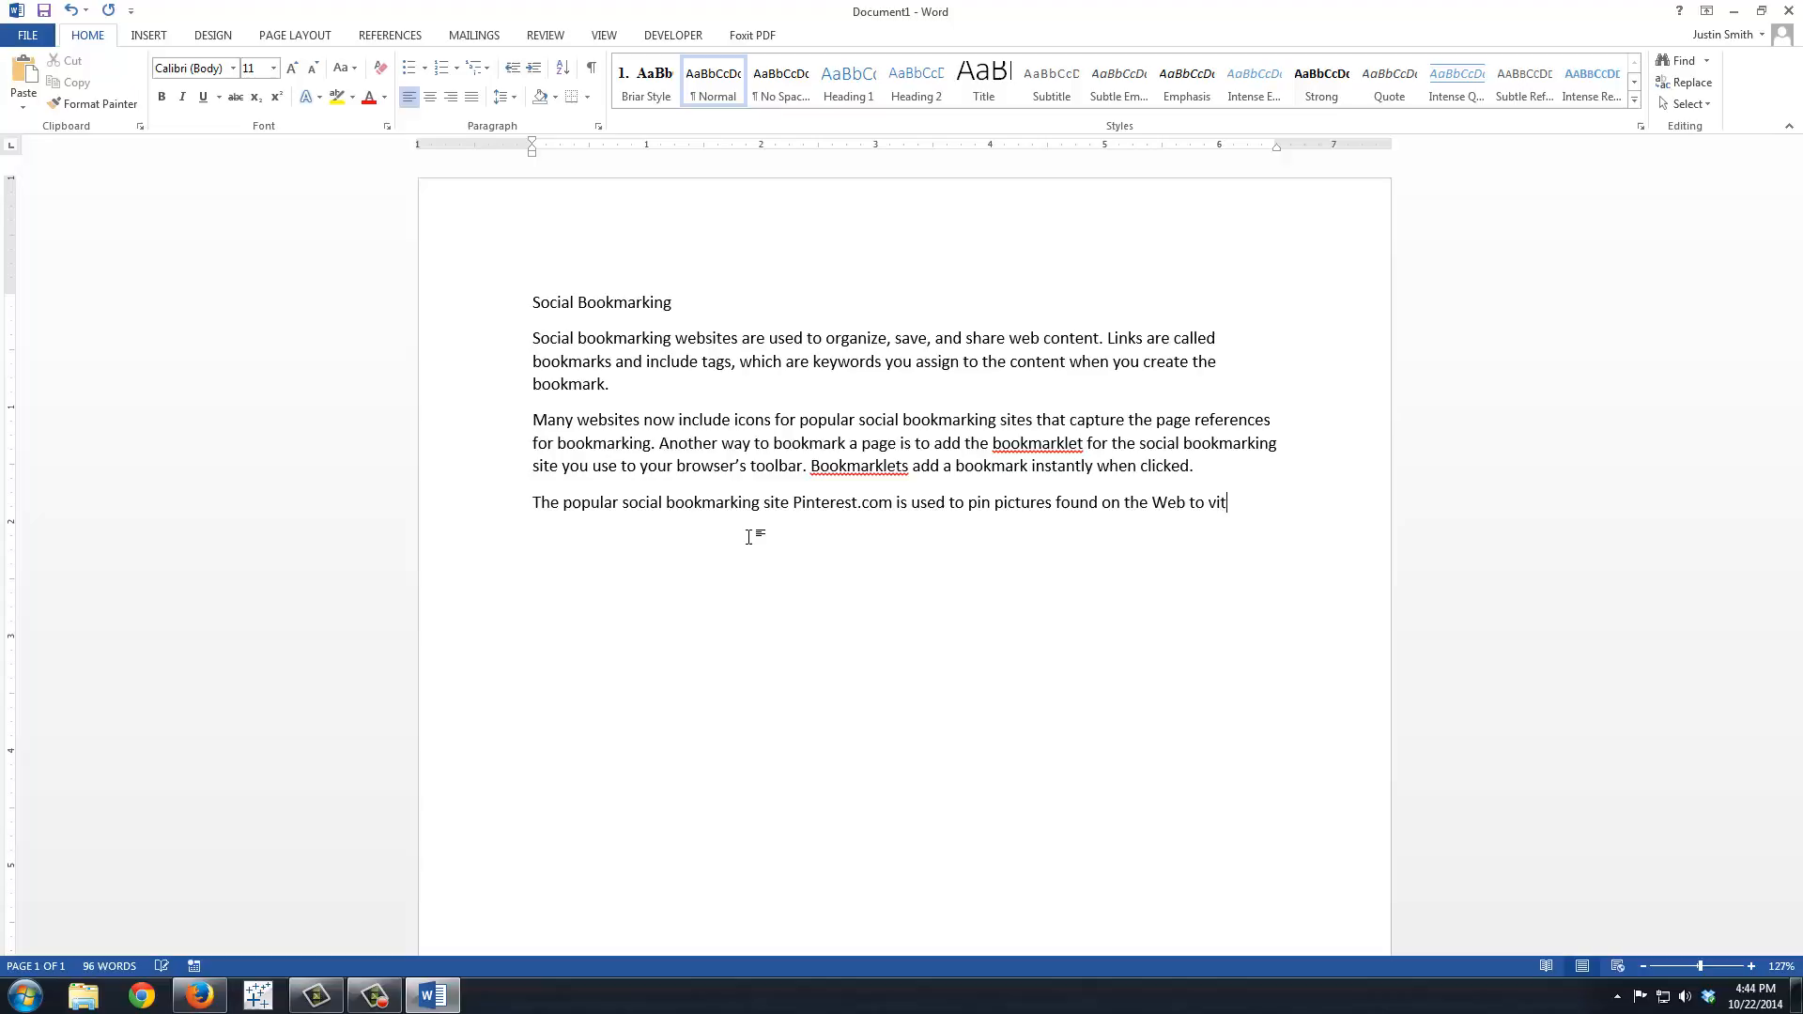
pyautogui.press('BackSpace')
pyautogui.write('rtual pin')
pyautogui.write('boards.')
pyautogui.press('Return')
# Step: Begin the fourth paragraph with "A study by a marketing company found that 1/2 of frequent web surfers use a social bookmarking stie, with"
pyautogui.write('A study by a')
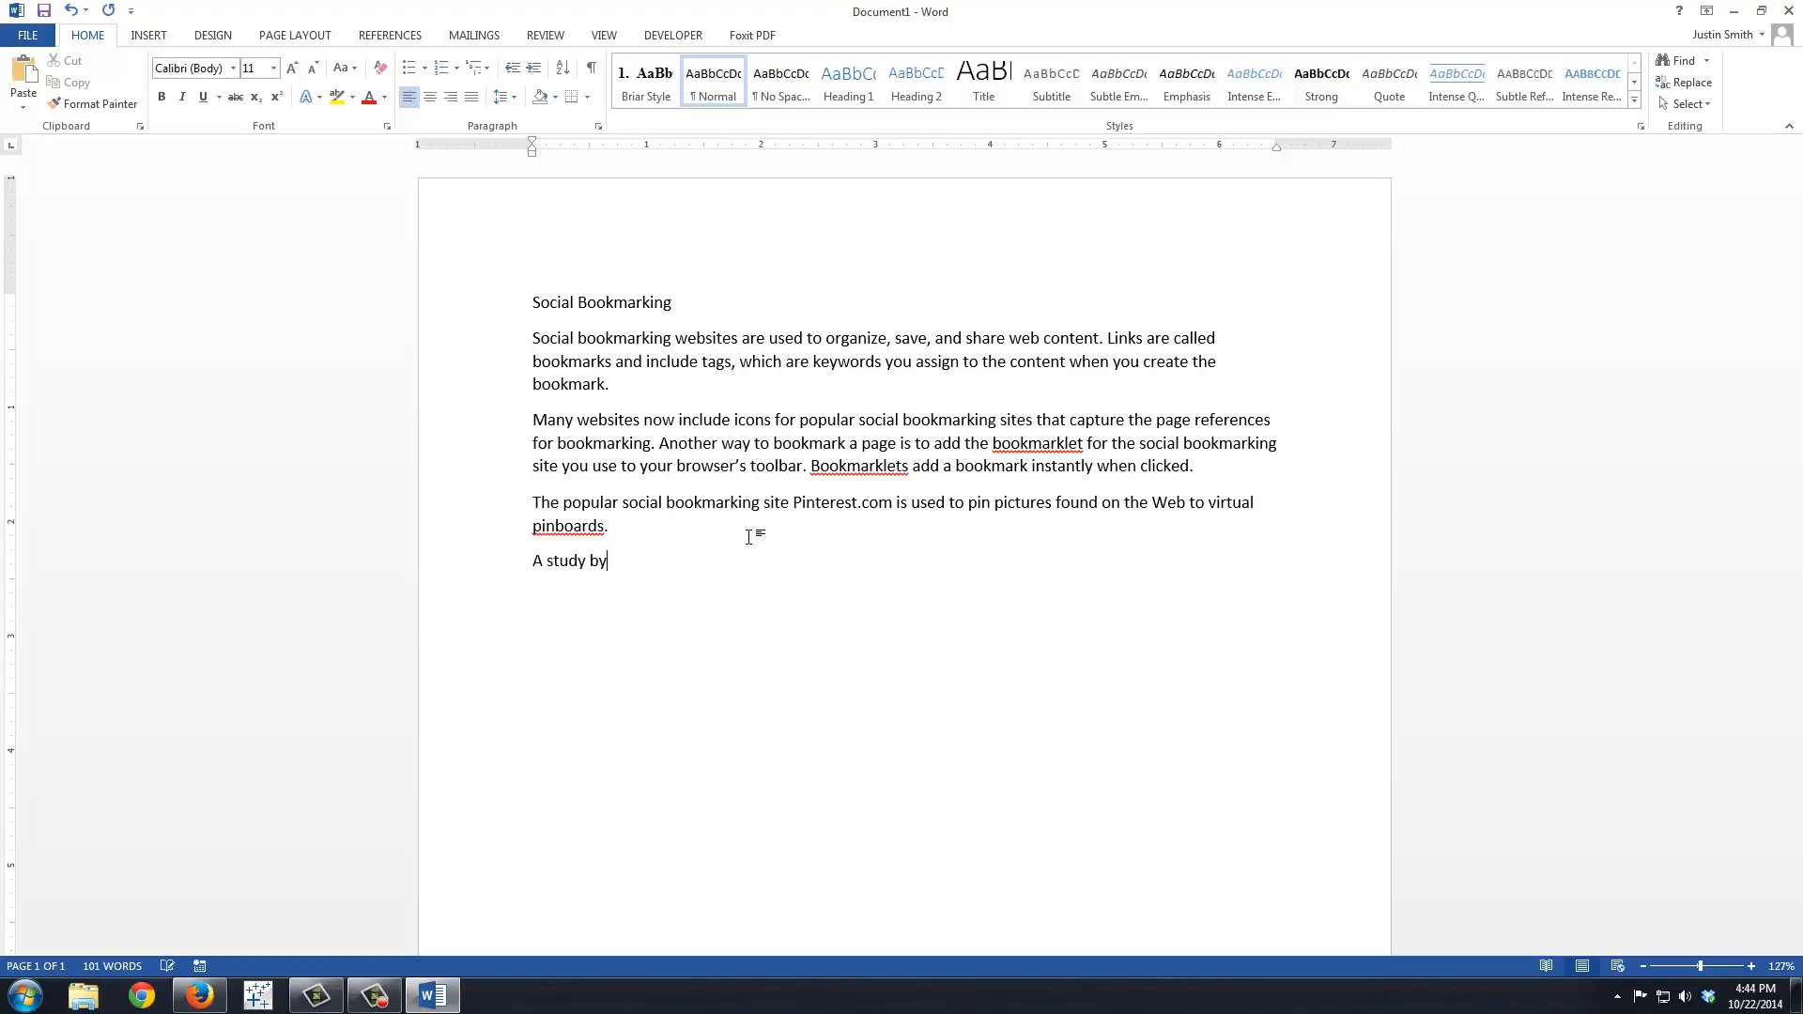
pyautogui.write(' marketing')
pyautogui.write(' company found t')
pyautogui.write('hat 1/2 of freq')
pyautogui.write('uent web')
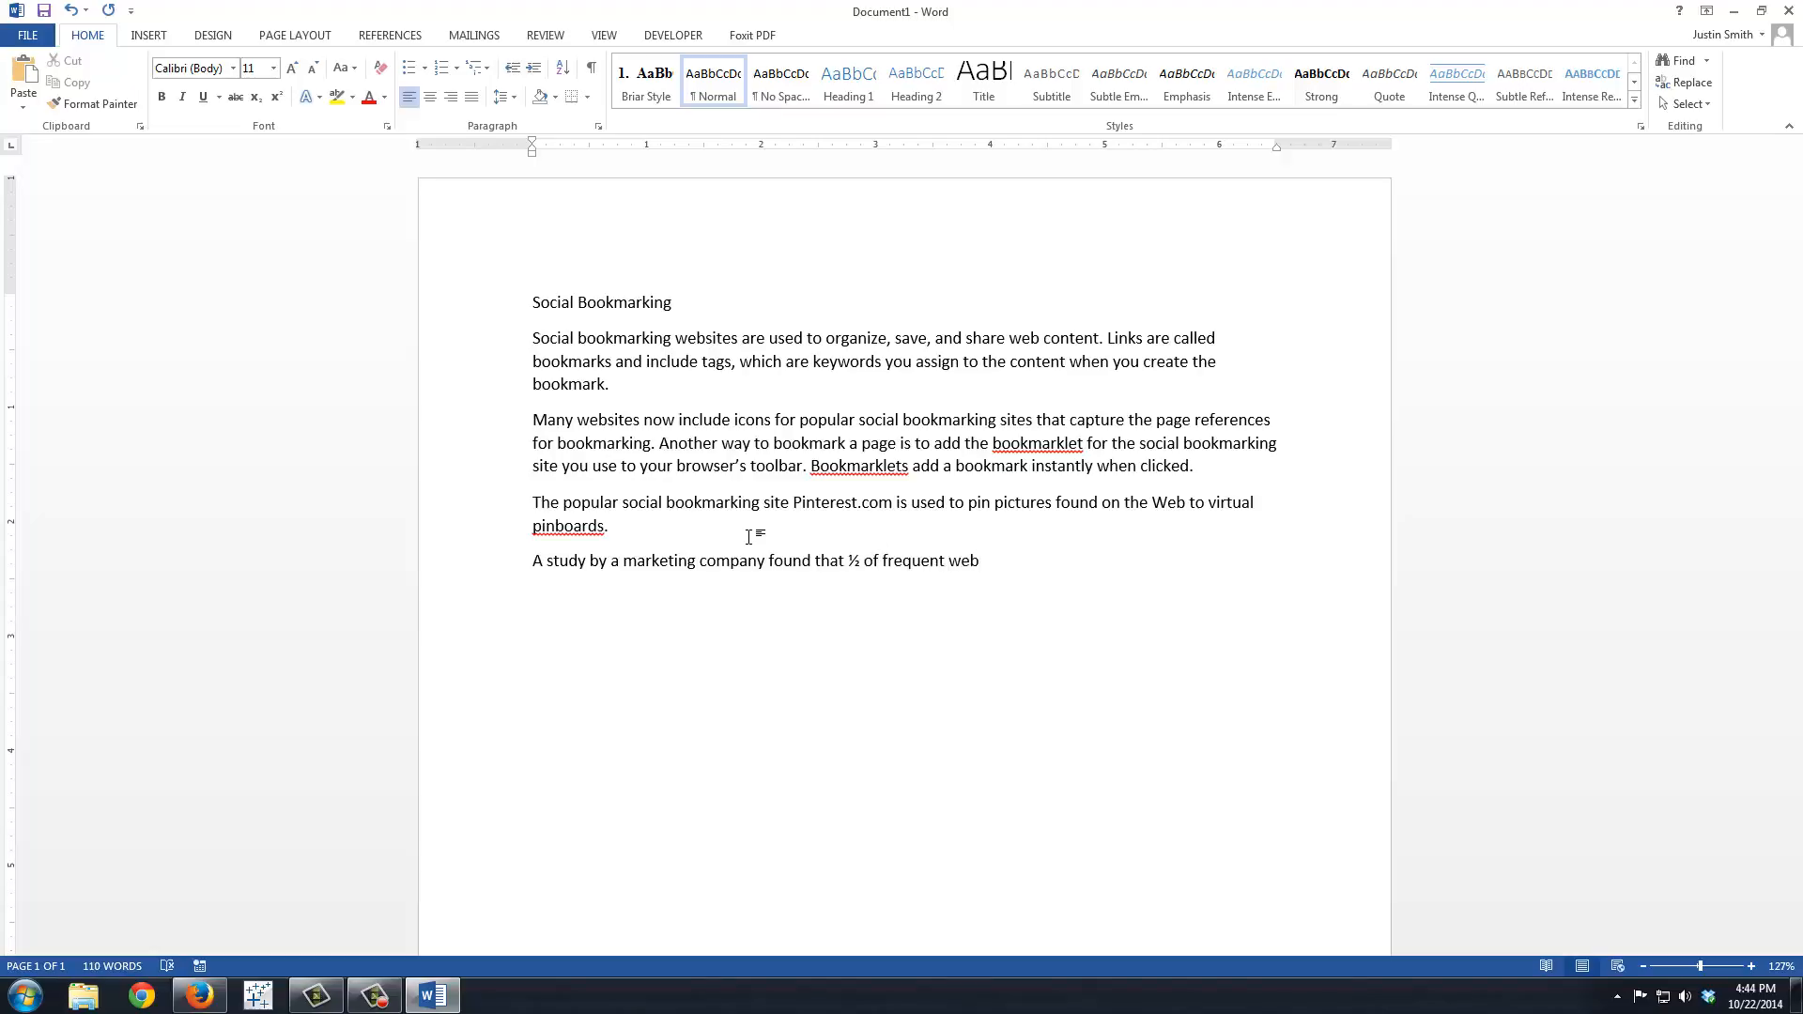
pyautogui.write(' surfers use a sco')
pyautogui.write('cial bookmarking s')
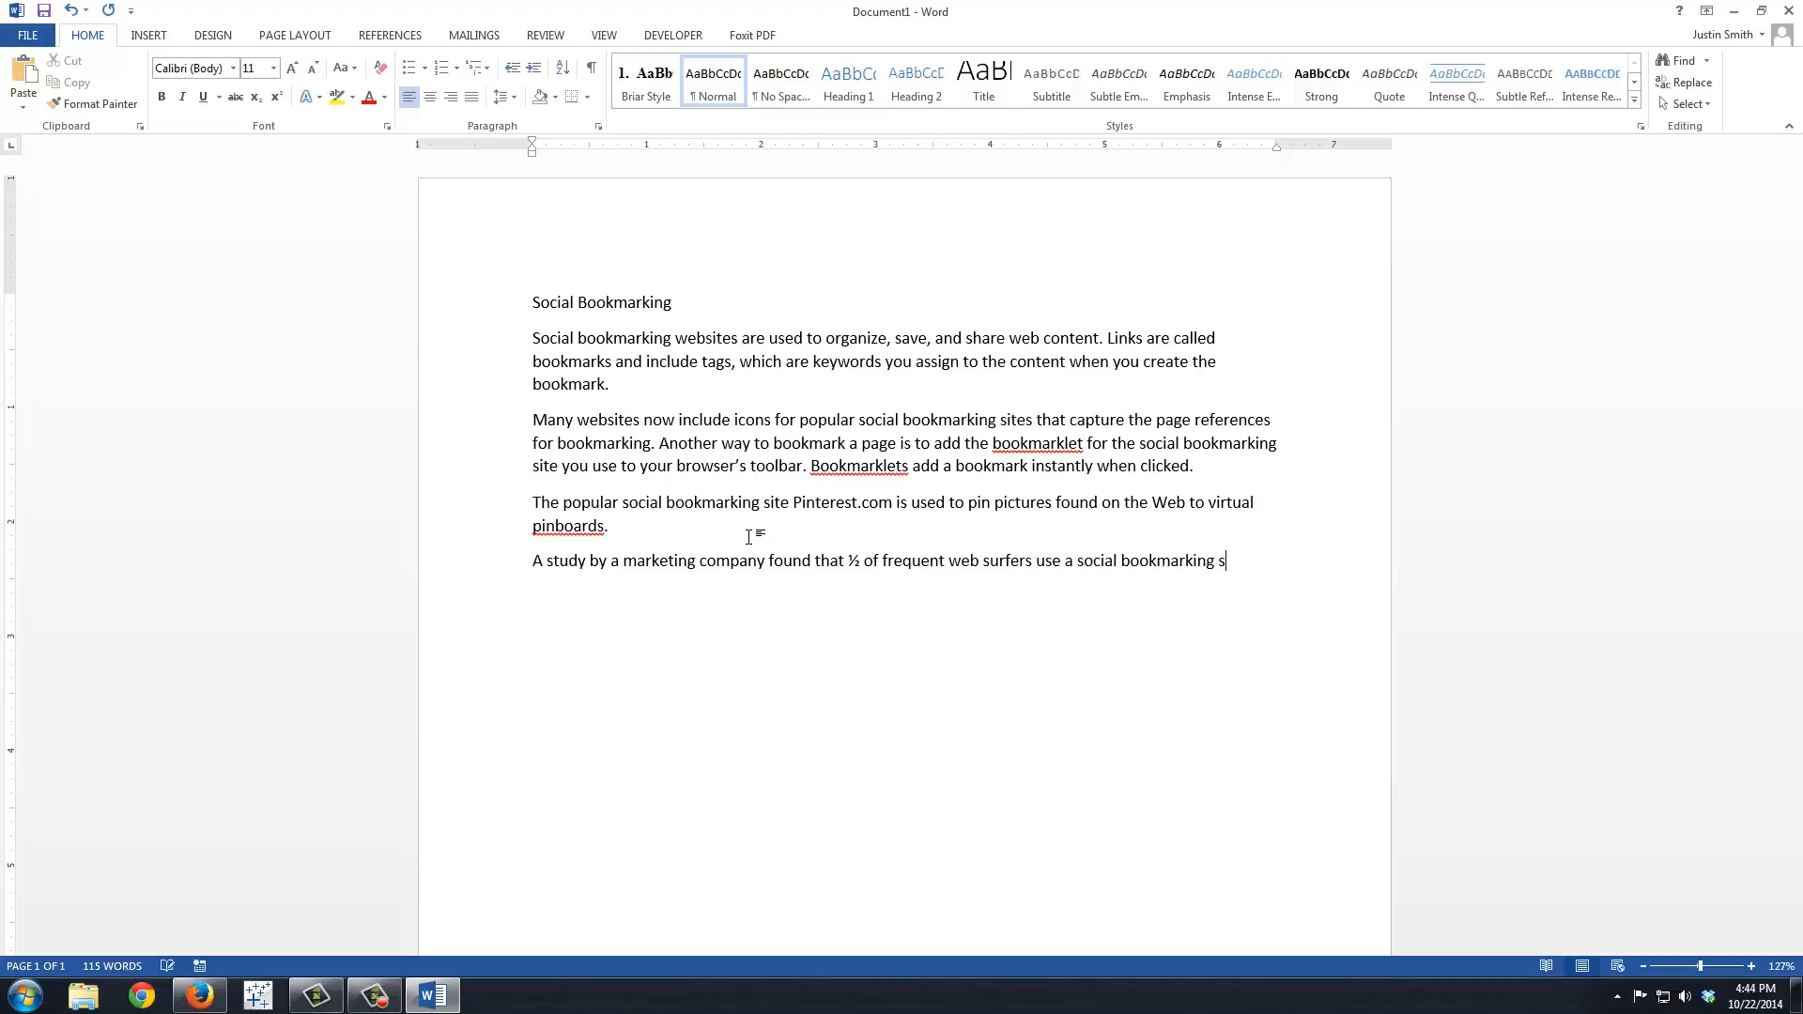
pyautogui.write('tie, with Pinterest the 1st choice for most m')
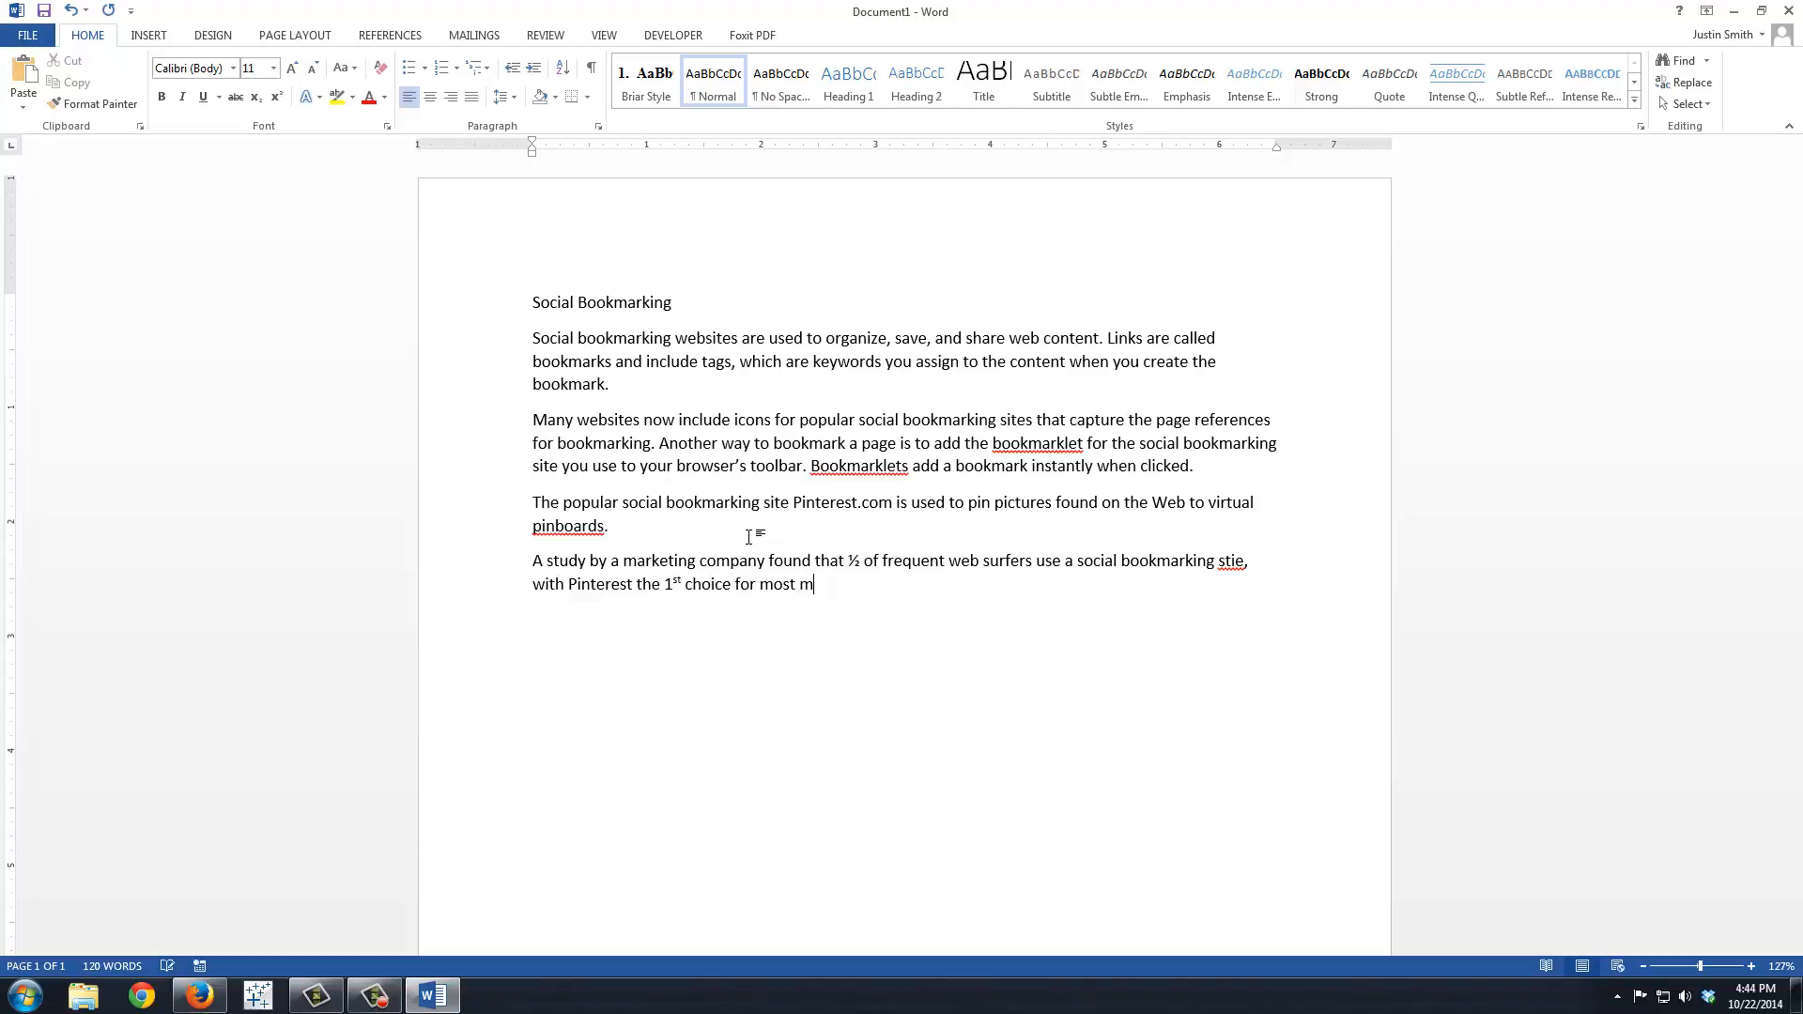
# Step: Finish the fourth paragraph with "Pinterest the 1st choice for most femailes." and start a new line
pyautogui.press('BackSpace')
pyautogui.write('femailes.')
pyautogui.press('Return')
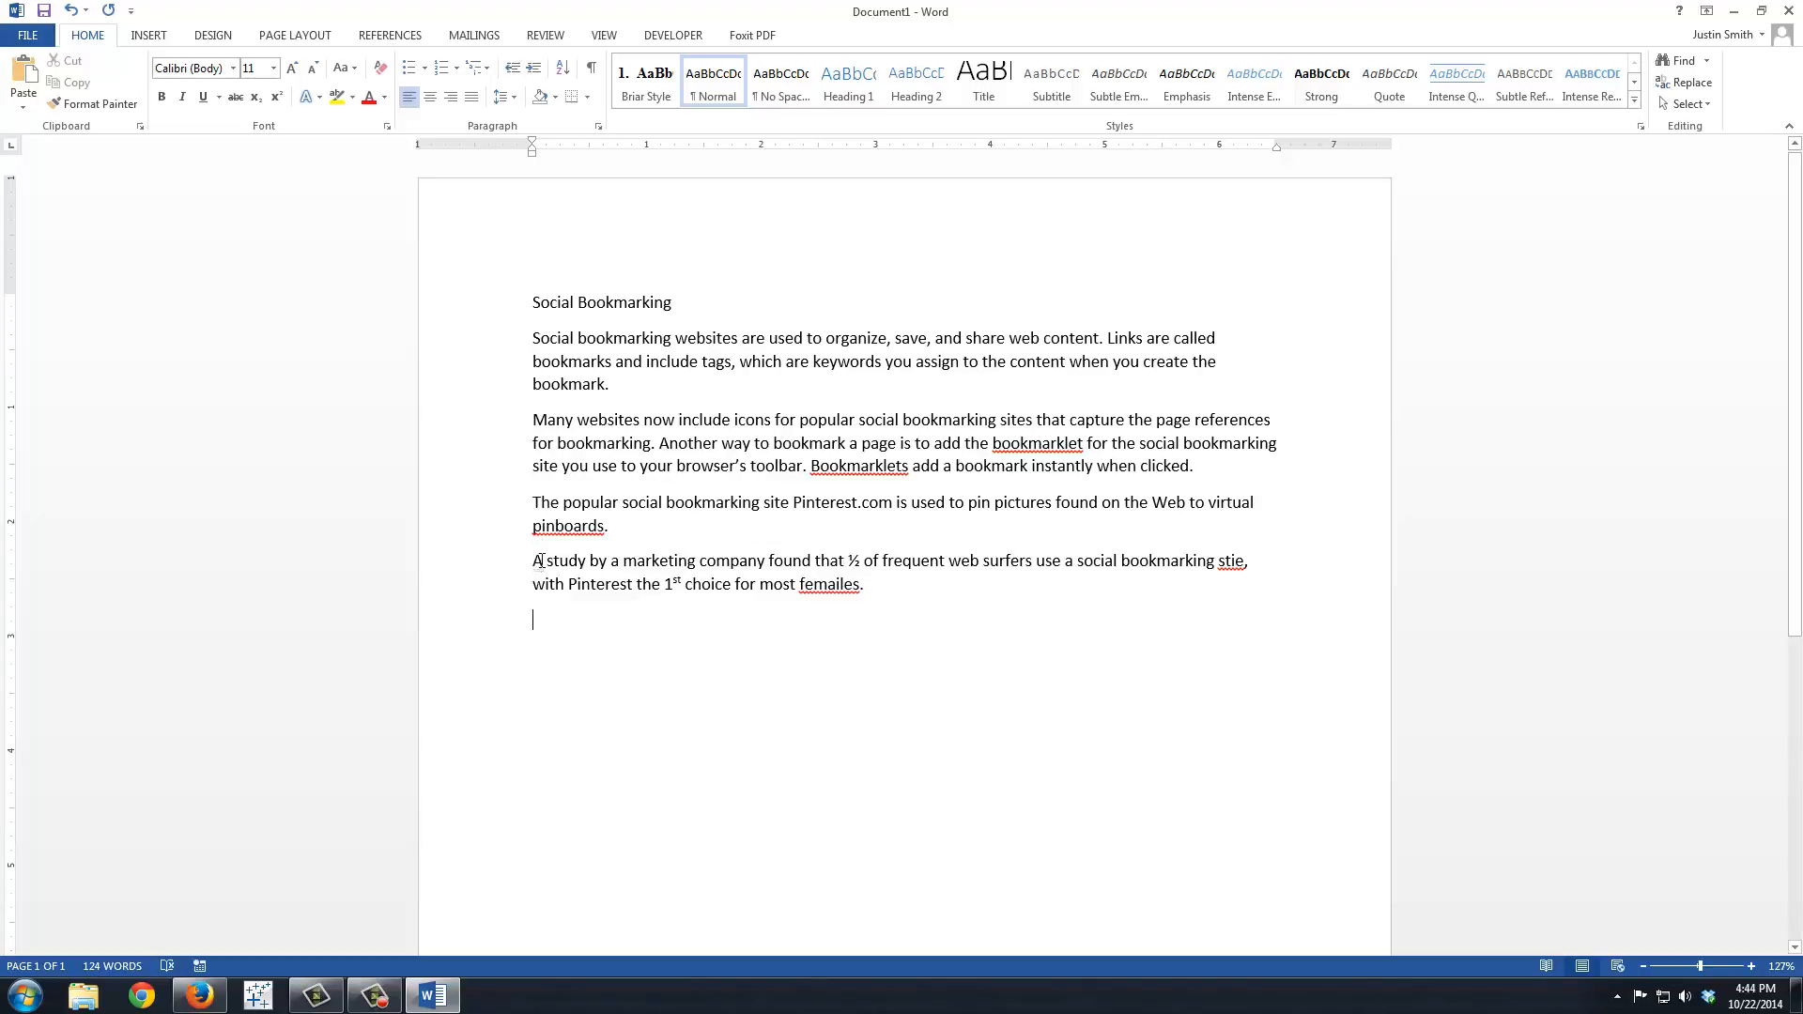
# Step: View the AutoCorrect options for the capitalized "A" at the start of the fourth paragraph
pyautogui.moveTo(559, 581)
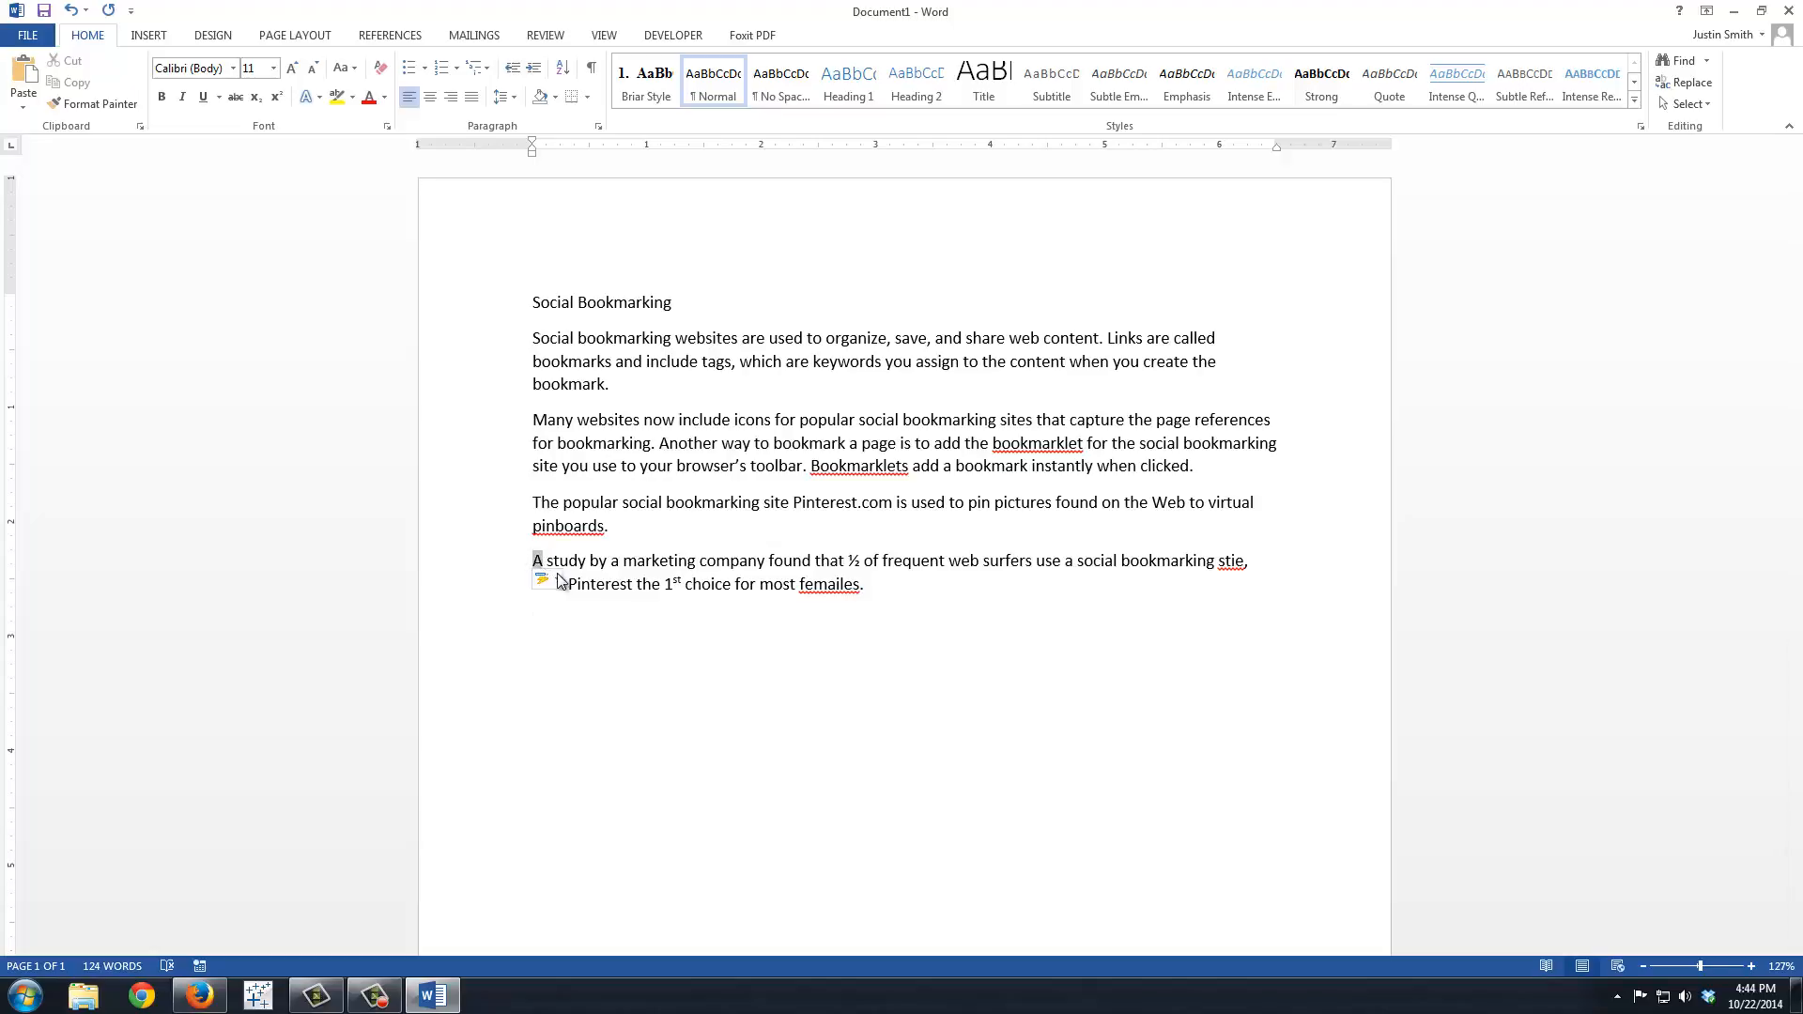
pyautogui.click(557, 583)
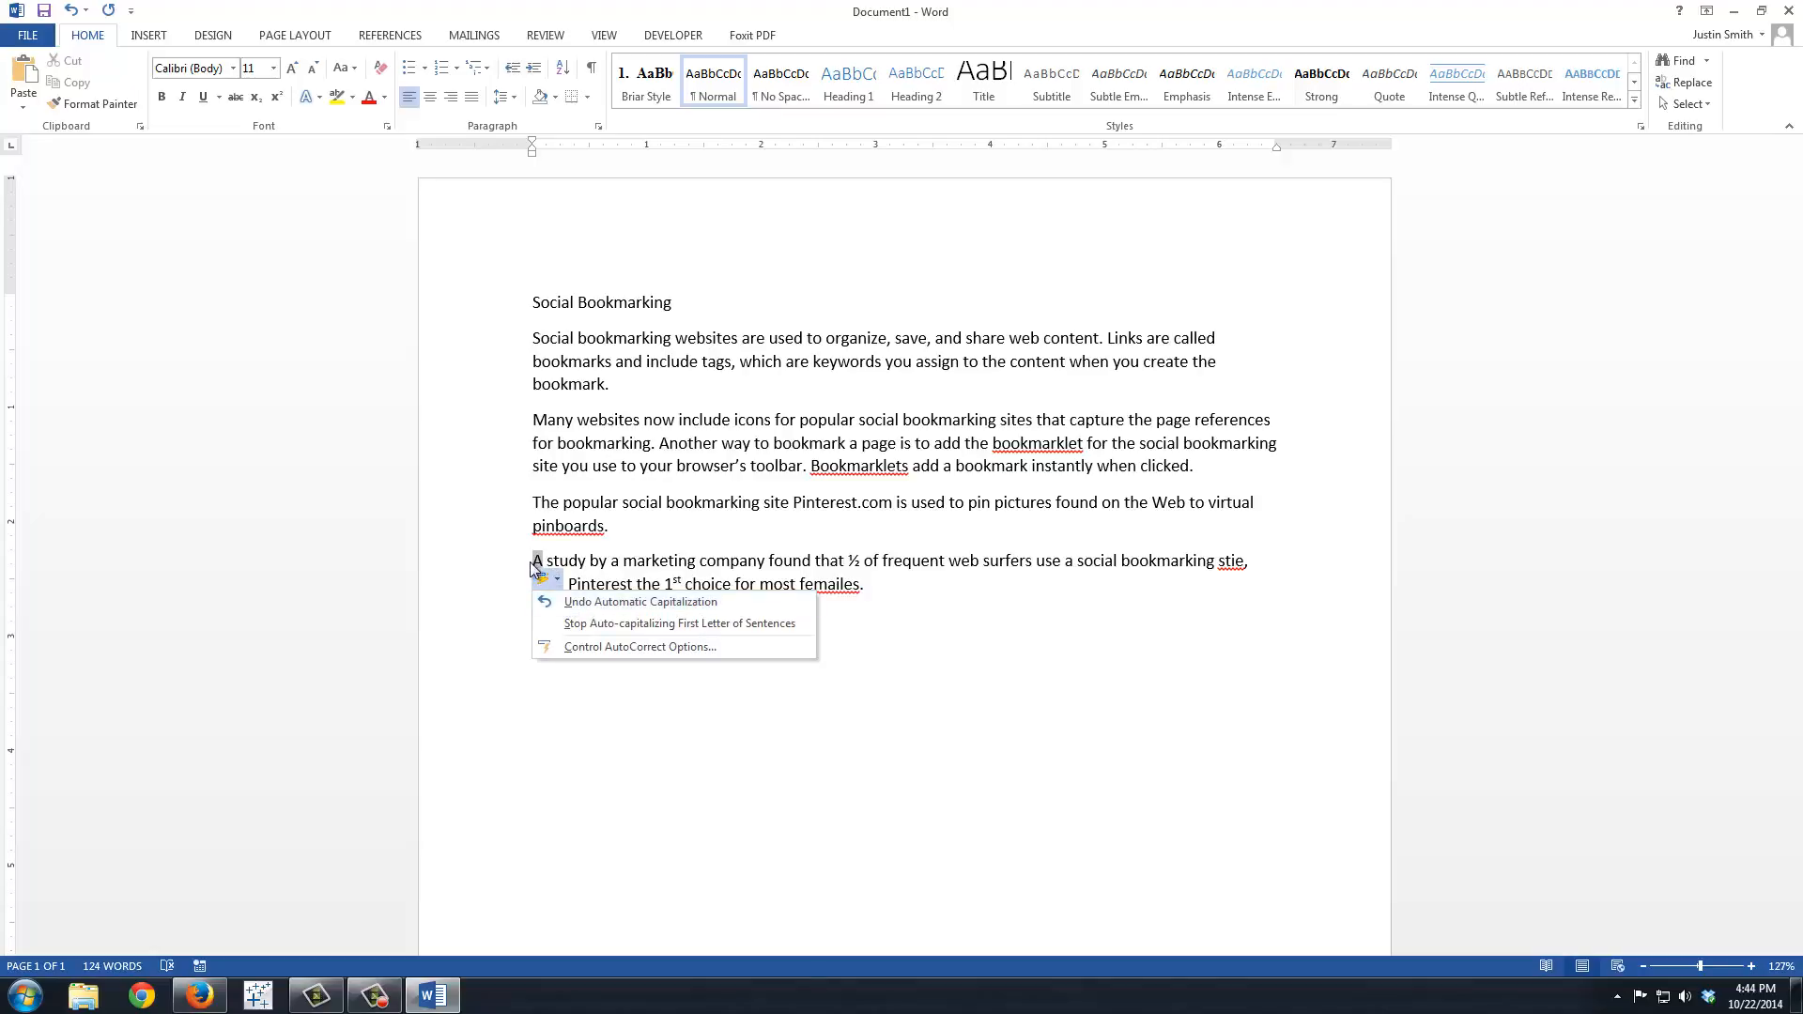
pyautogui.click(969, 602)
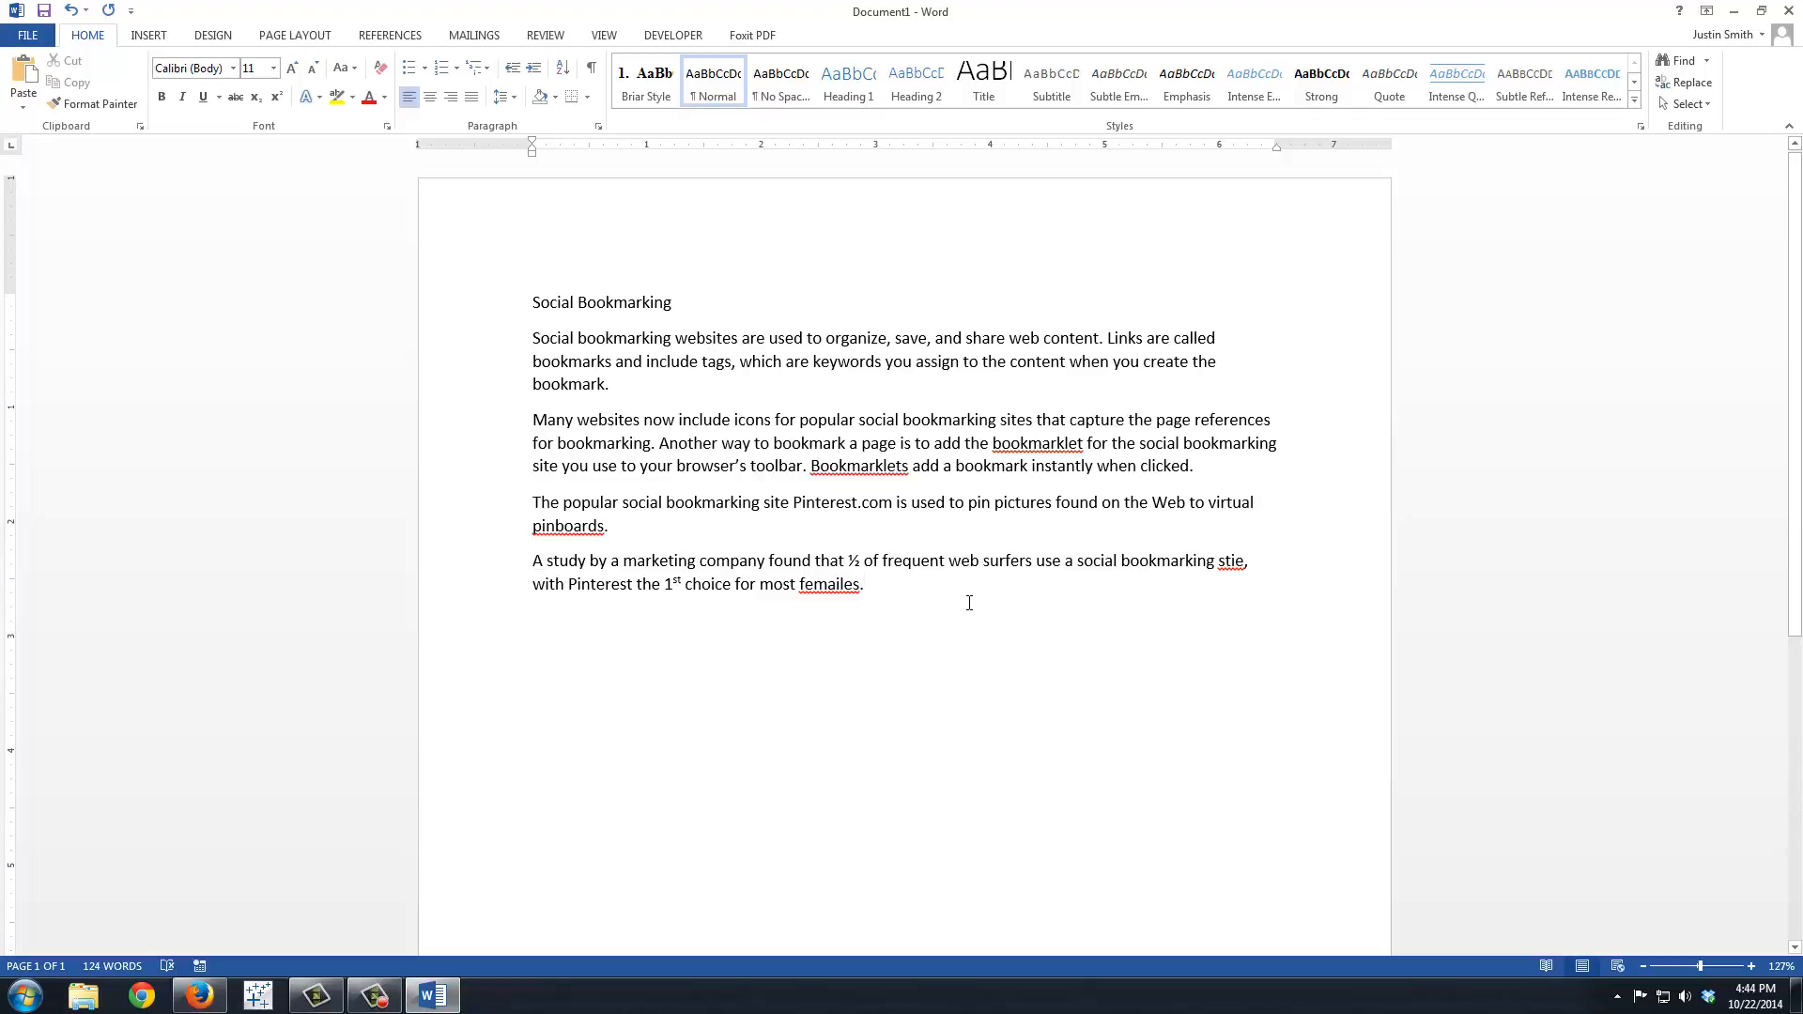
# Step: Try the automatic fraction formatting by entering 1/2 after the existing ½, and delete the extra fraction
pyautogui.click(861, 560)
pyautogui.write('1/2')
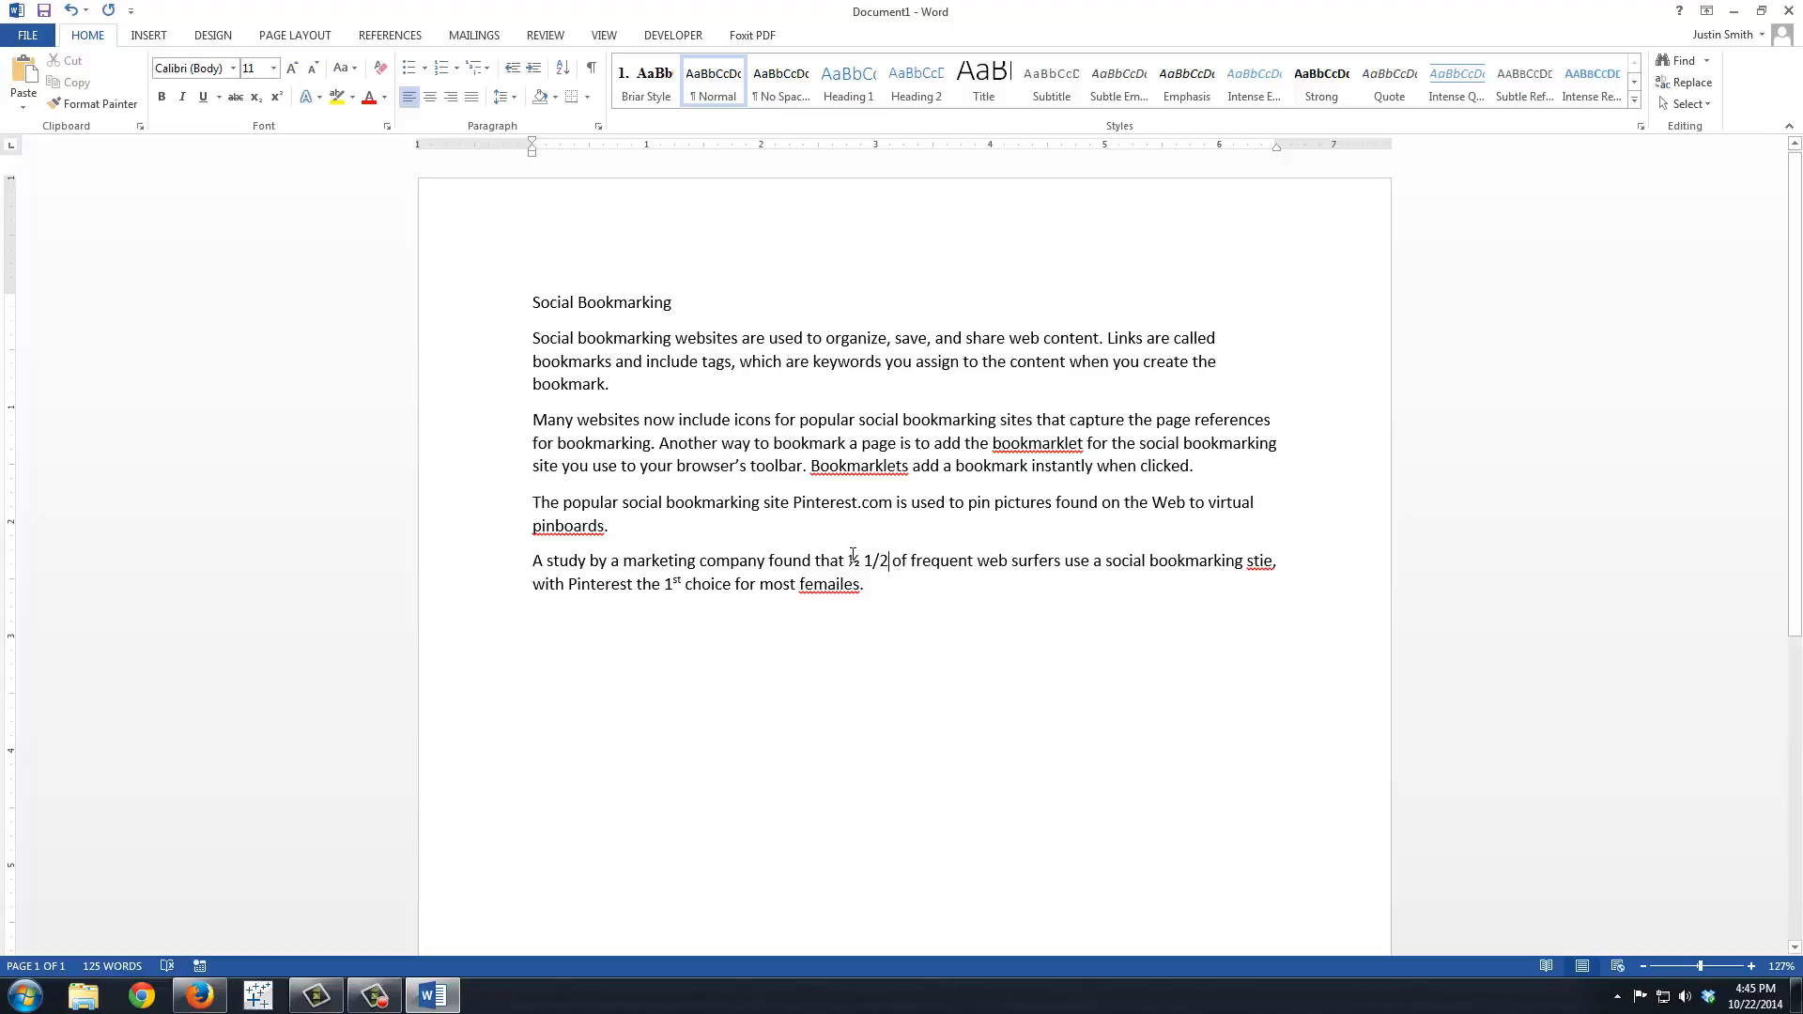
pyautogui.press('BackSpace')
pyautogui.press('BackSpace')
pyautogui.press('BackSpace')
pyautogui.press('BackSpace')
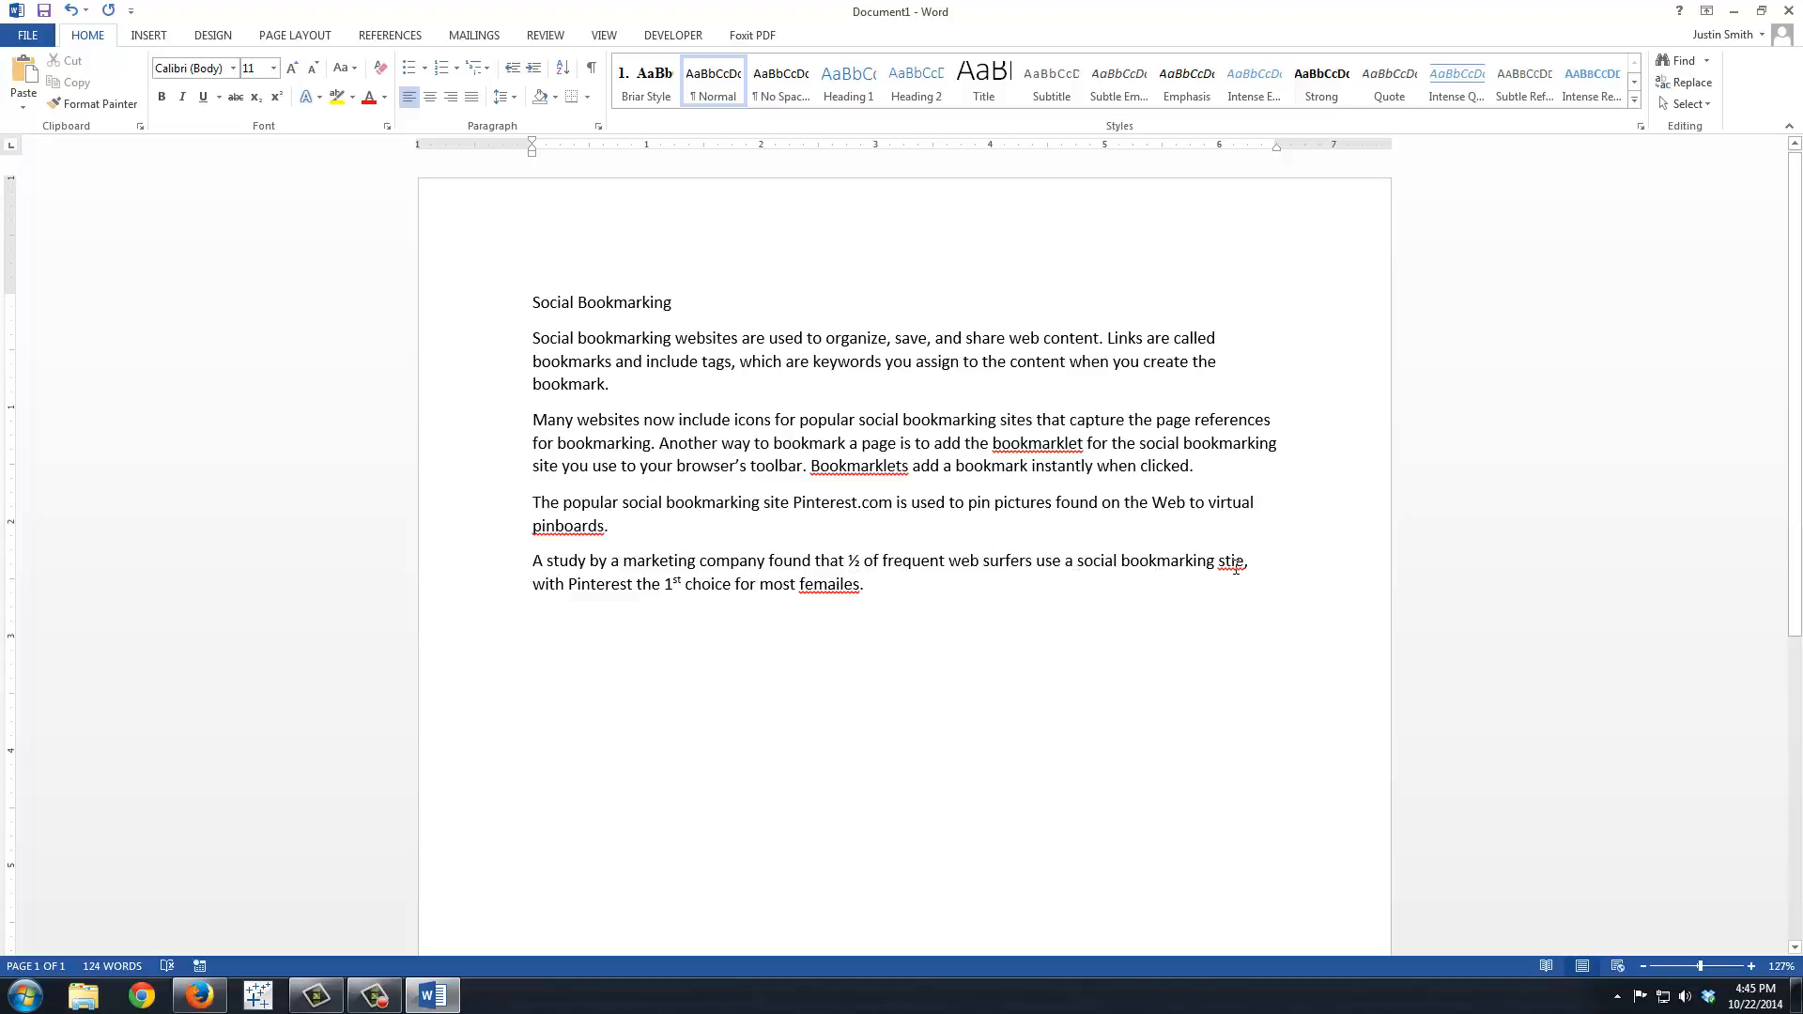
# Step: Try the automatic ordinal superscript by entering a second 1st before "choice", and delete the duplicate
pyautogui.click(687, 584)
pyautogui.write('1st')
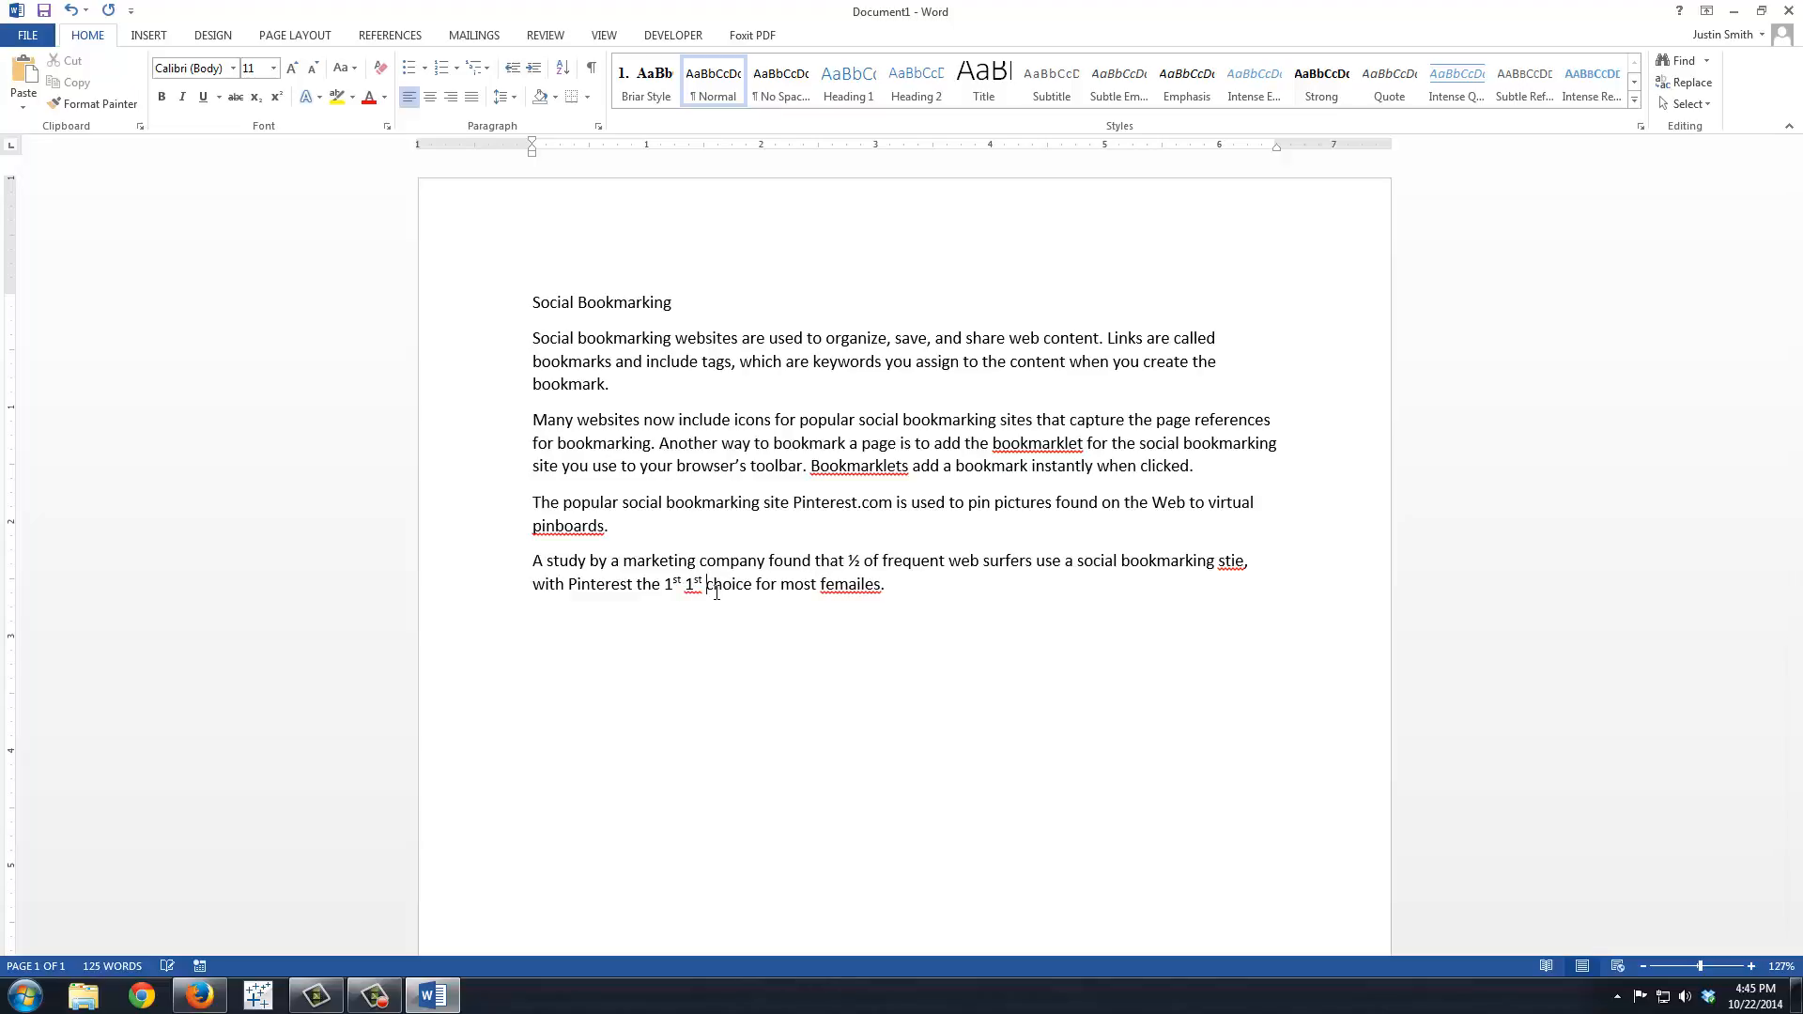
pyautogui.press('BackSpace')
pyautogui.press('BackSpace')
pyautogui.press('BackSpace')
pyautogui.press('BackSpace')
# Step: Correct the misspellings "stie" to "site" and "femailes" to "females" using the spelling suggestions
pyautogui.rightClick(1232, 561)
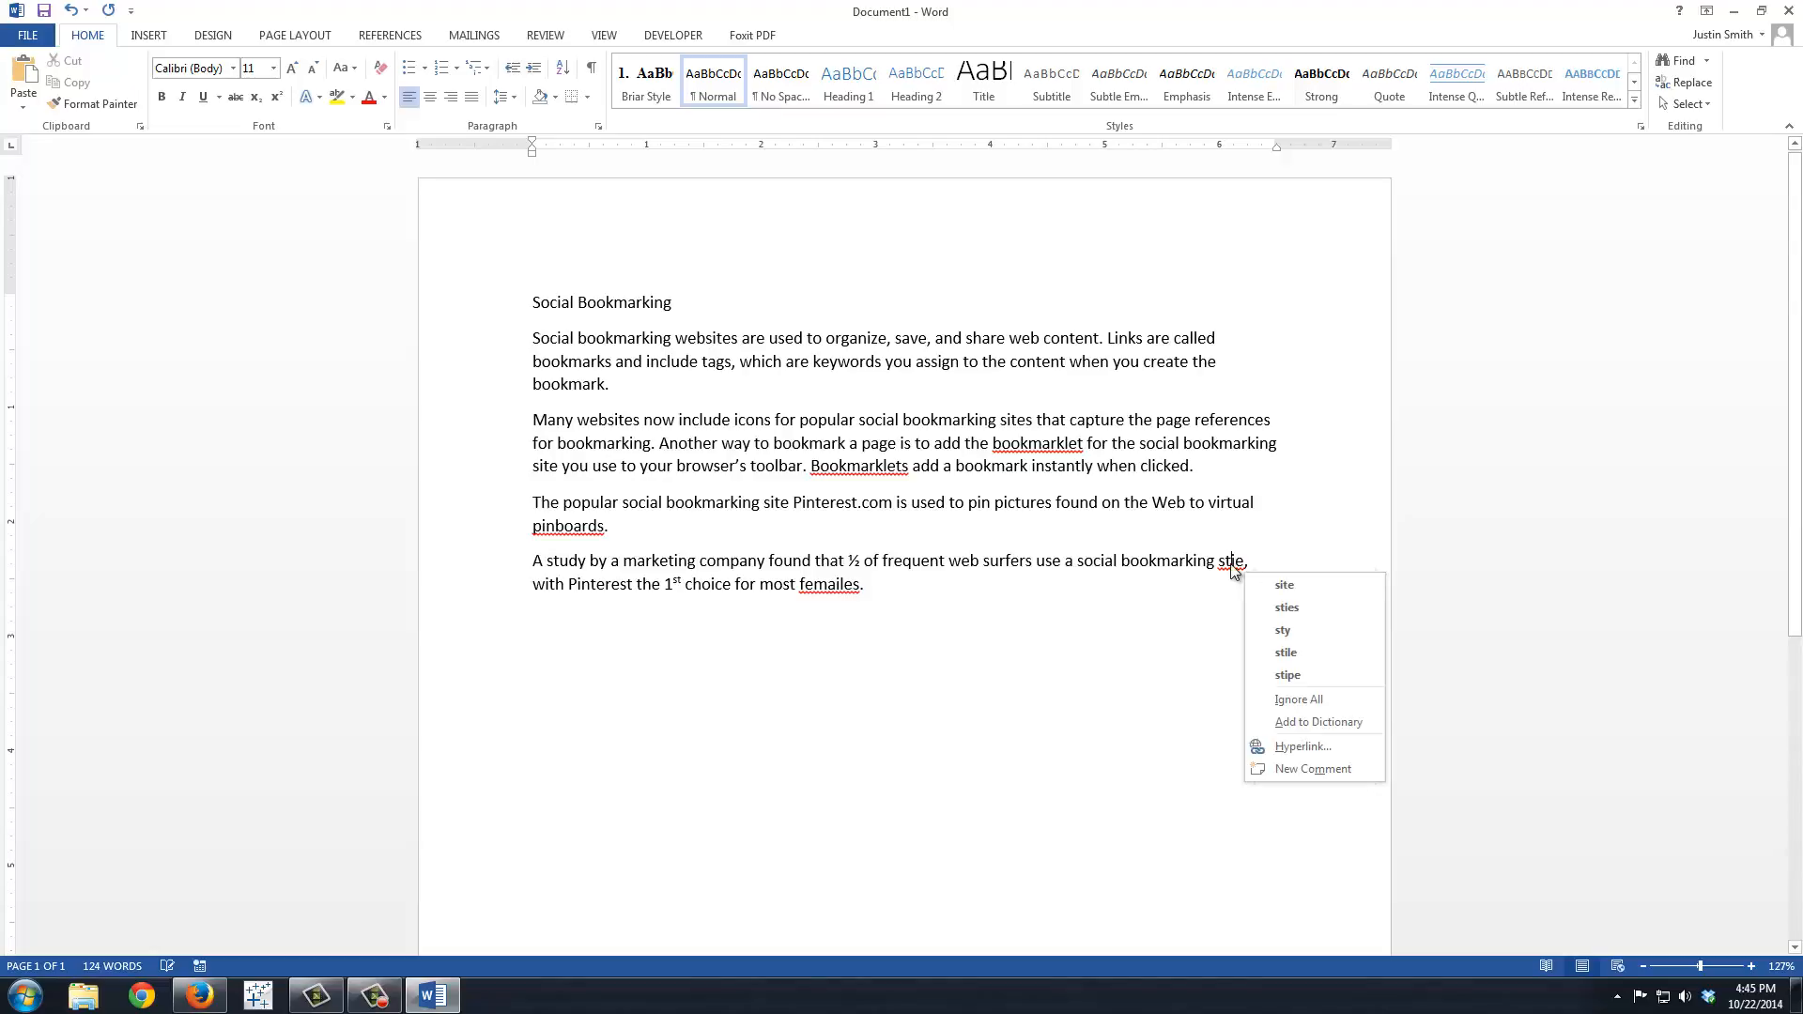
pyautogui.click(1293, 589)
pyautogui.click(1078, 561)
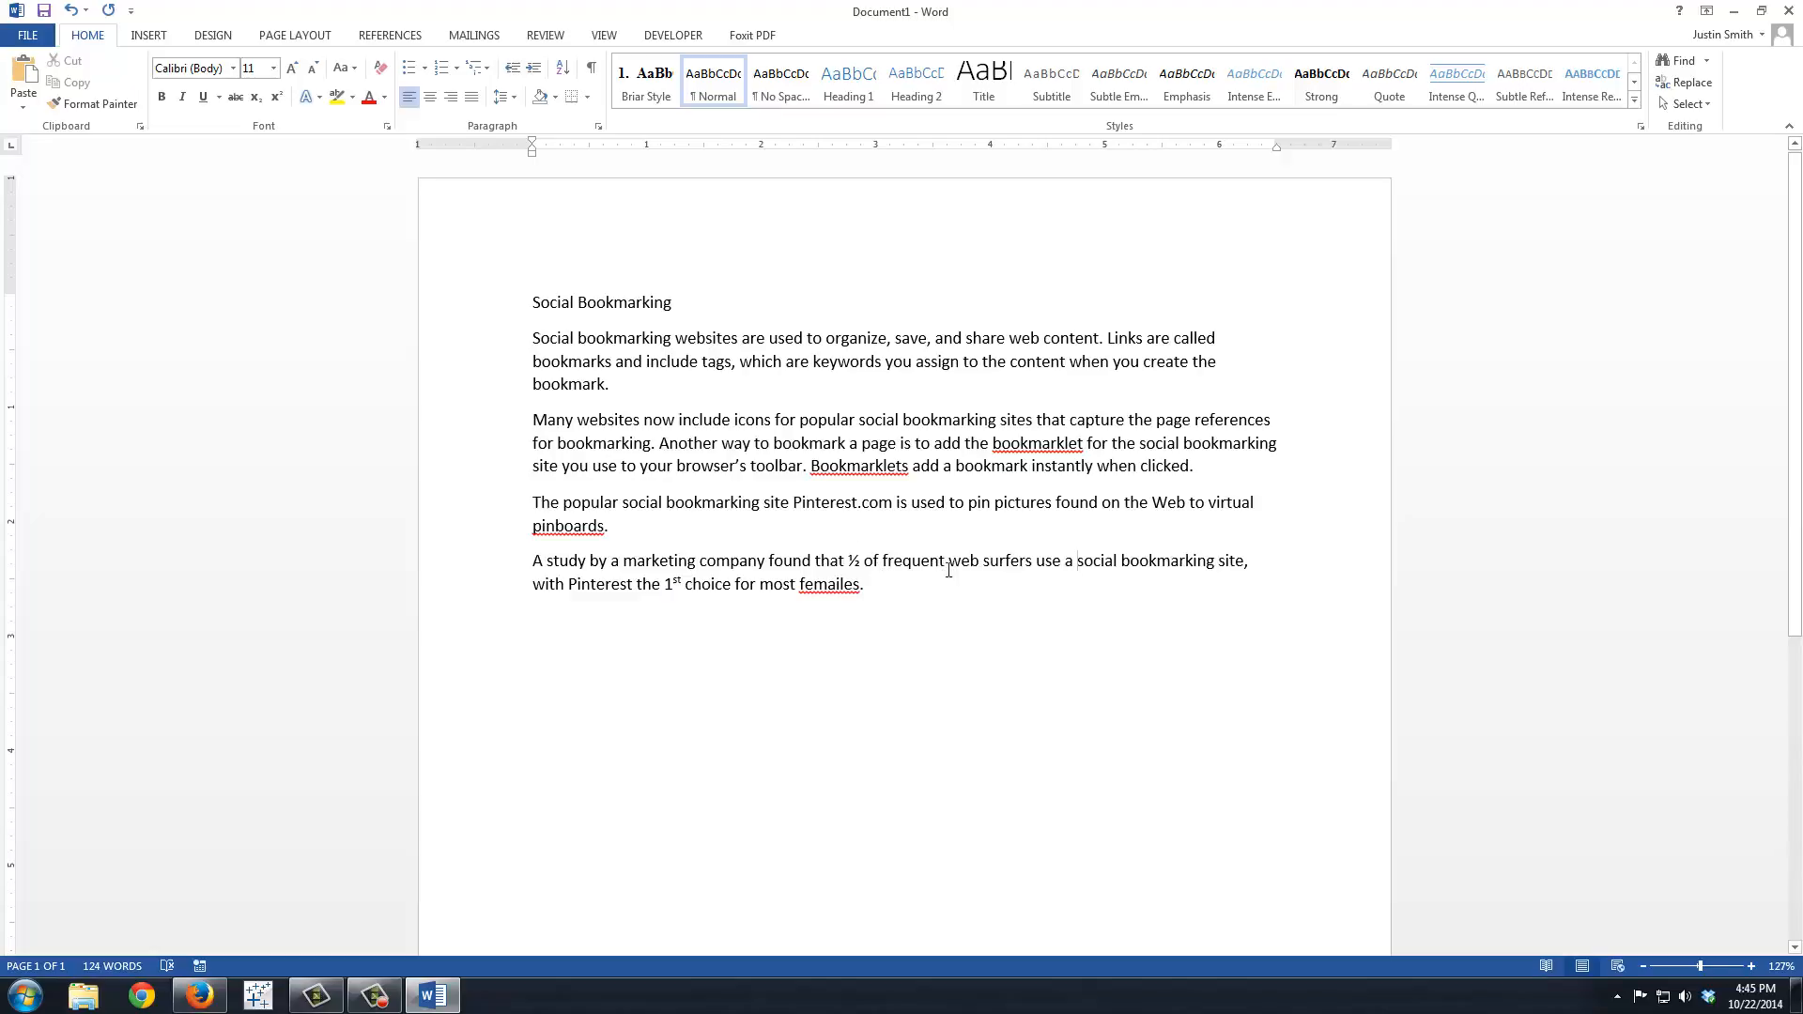
pyautogui.rightClick(858, 592)
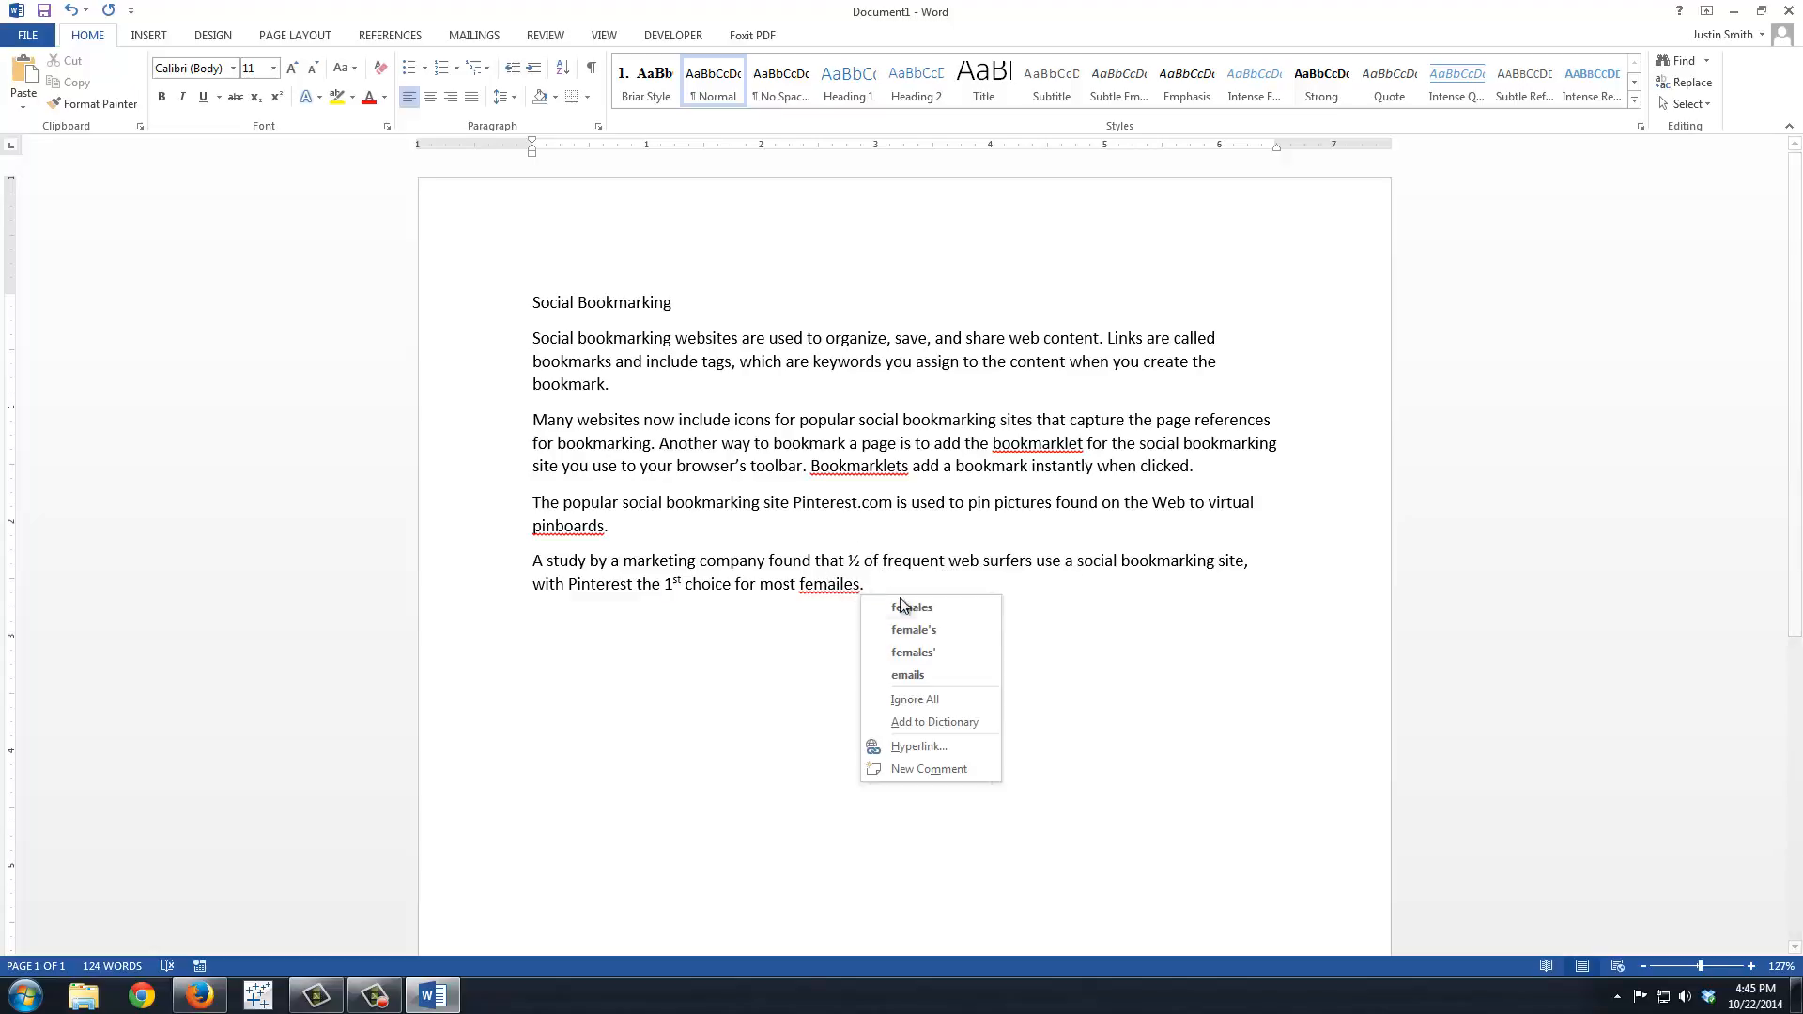
pyautogui.click(923, 608)
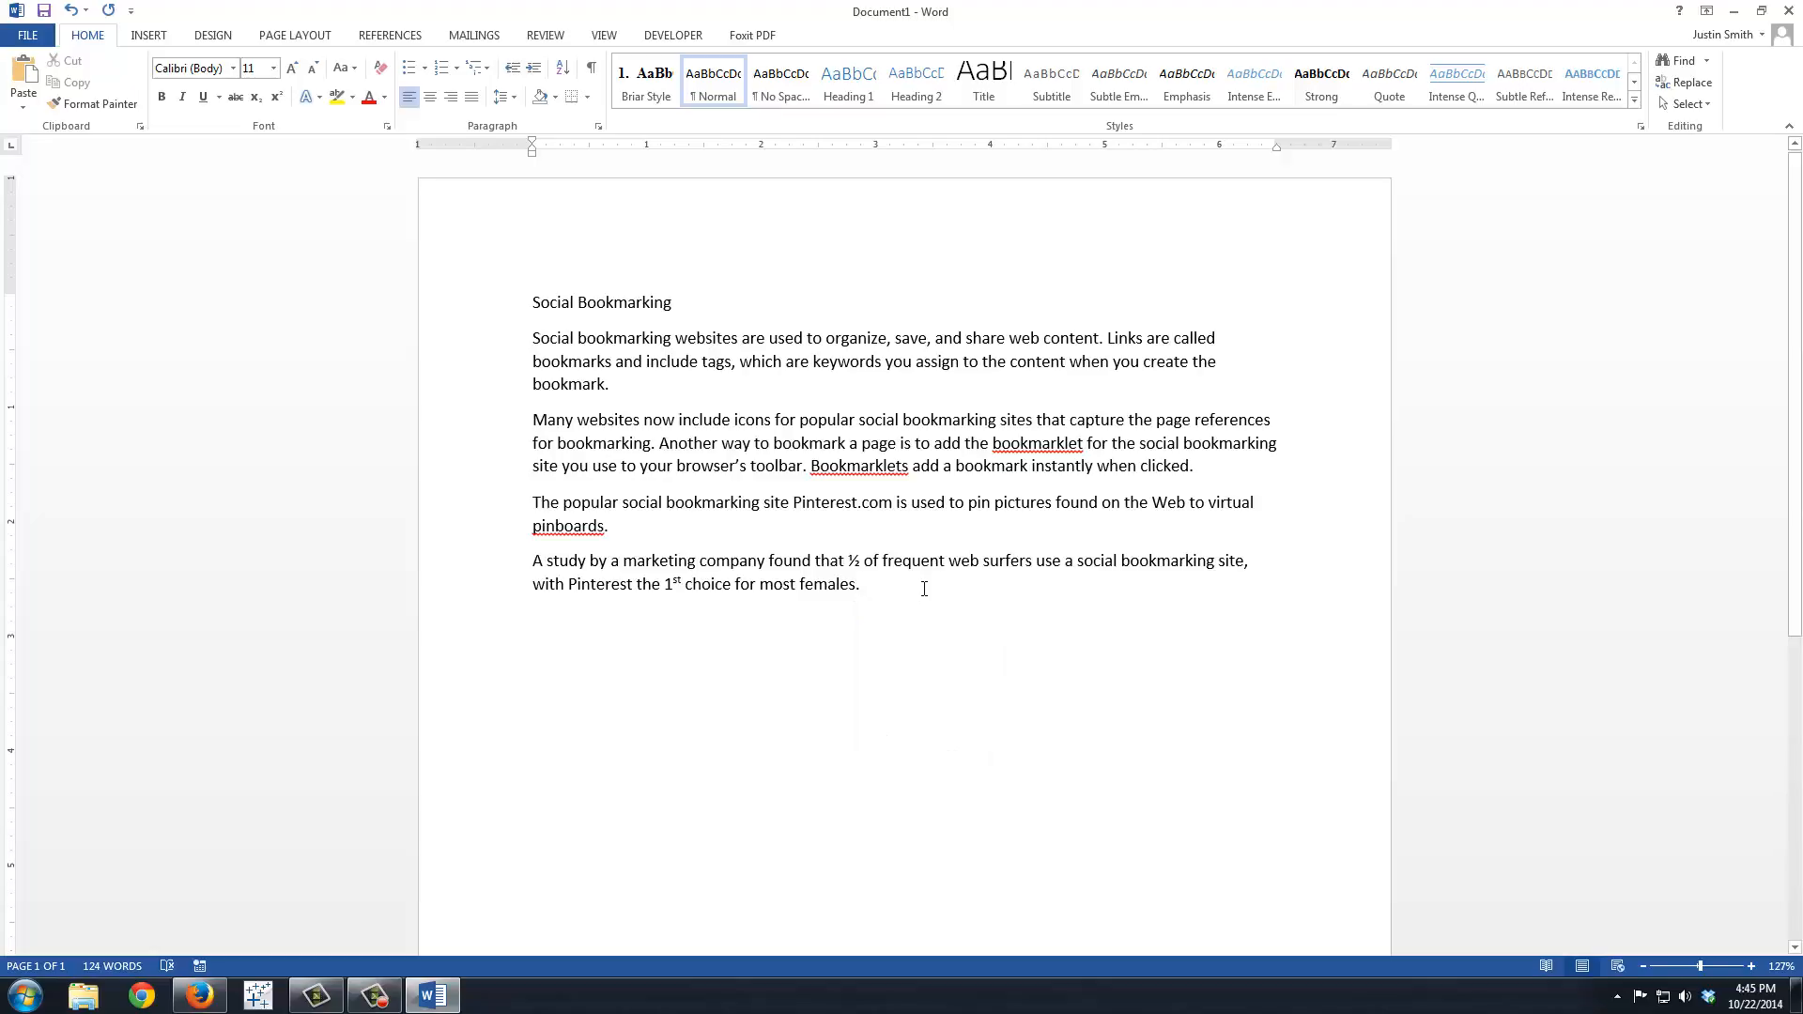
# Step: Paste the copied text into the document and begin saving it with the Desktop as the location
pyautogui.hotkey('ctrl', 'v')
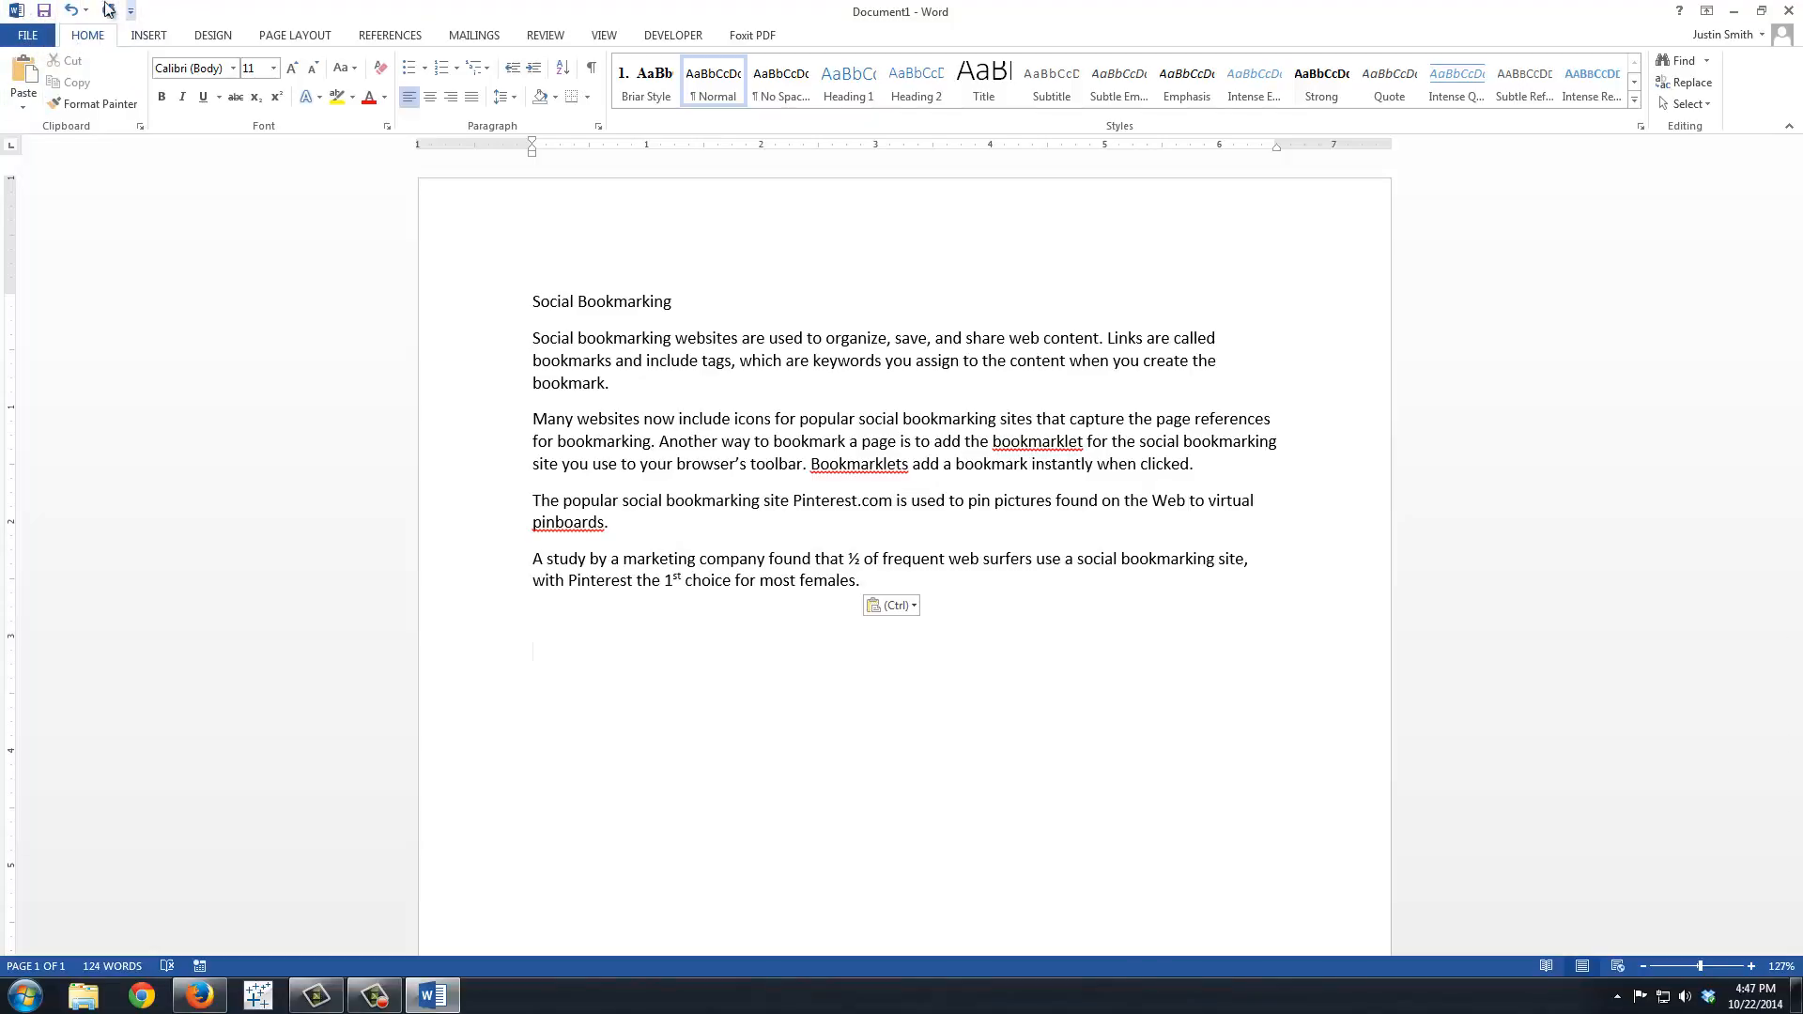
pyautogui.click(44, 10)
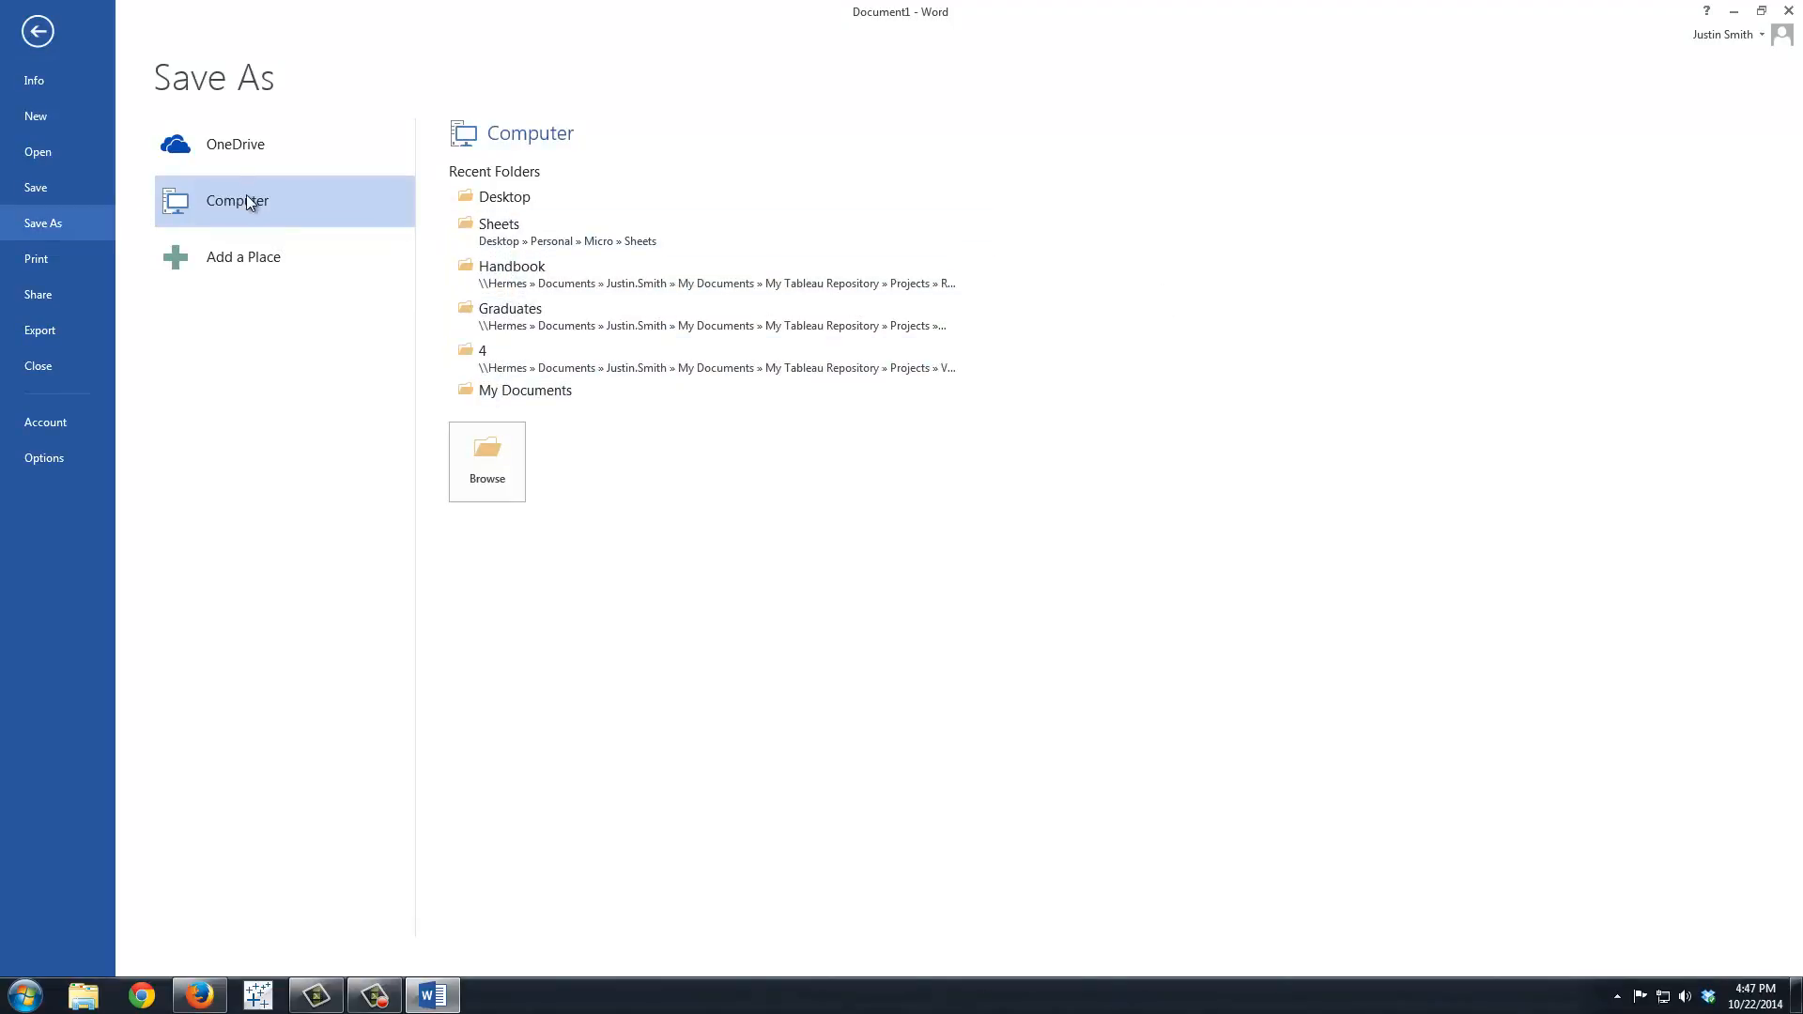
pyautogui.click(497, 465)
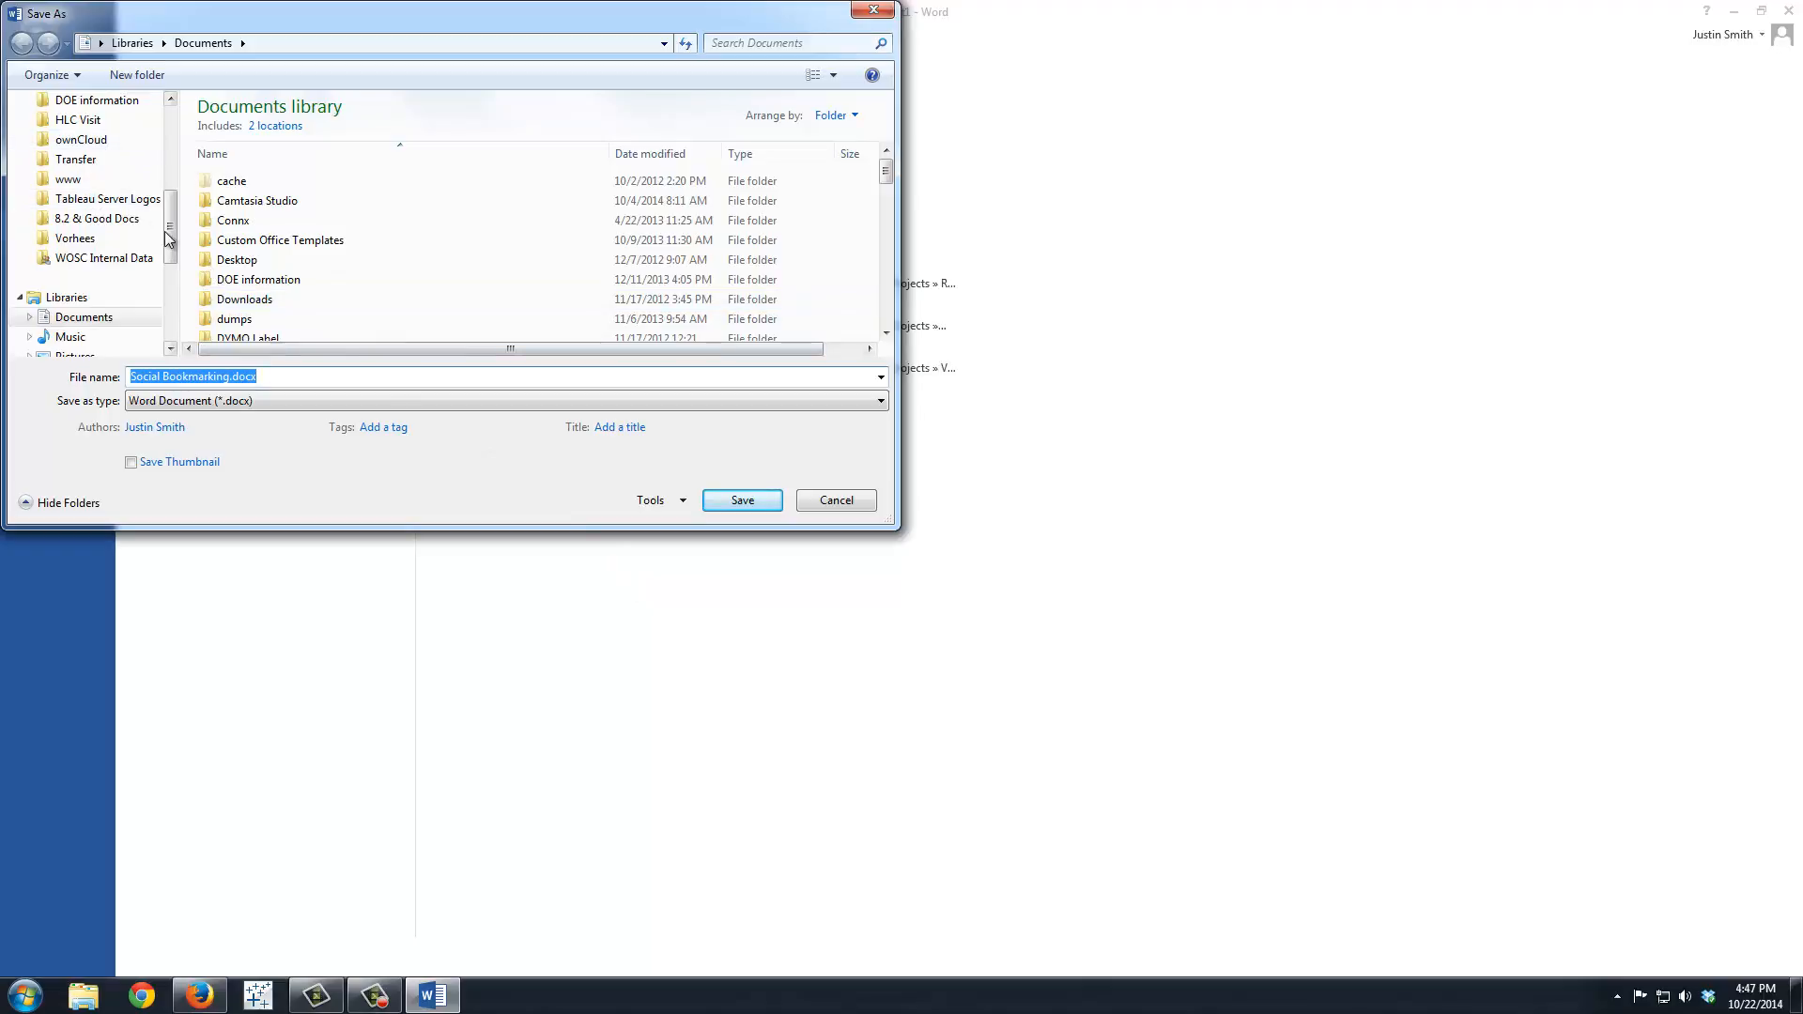
pyautogui.scroll(5, 125, 145)
pyautogui.click(79, 169)
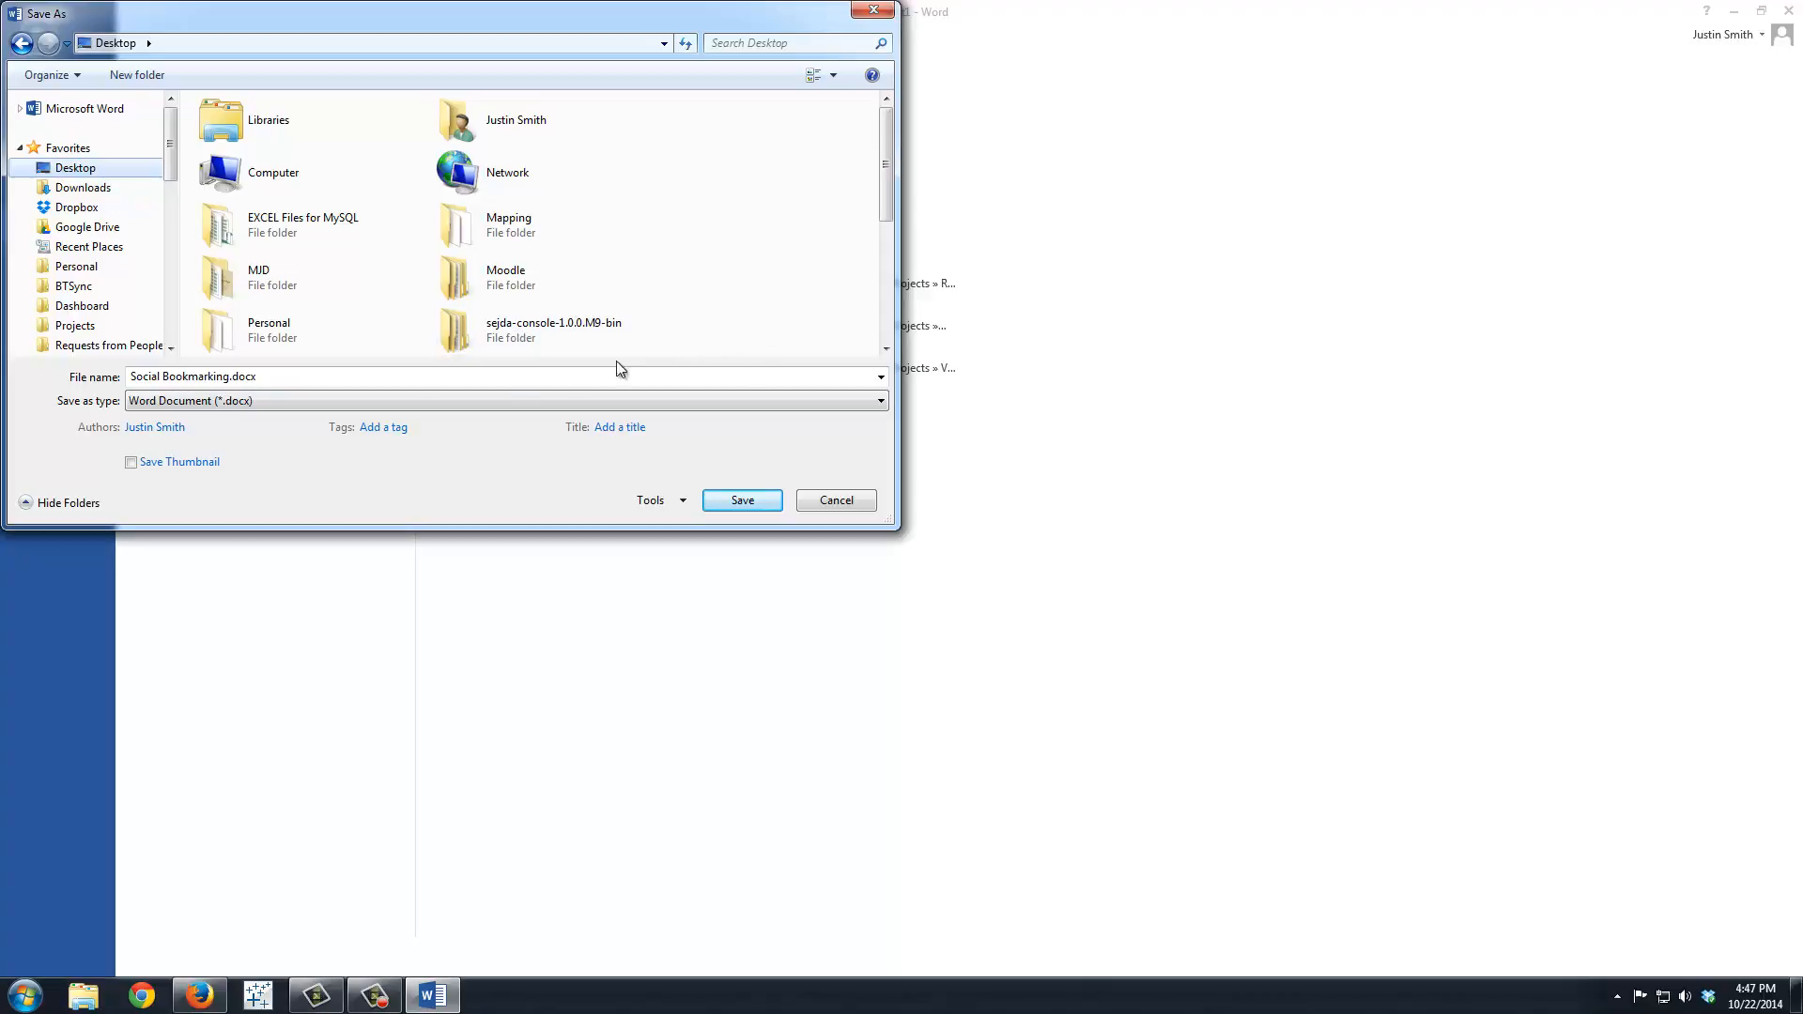
# Step: Create a folder named Chapter6 on the Desktop and open it as the save location
pyautogui.rightClick(735, 305)
pyautogui.moveTo(778, 481)
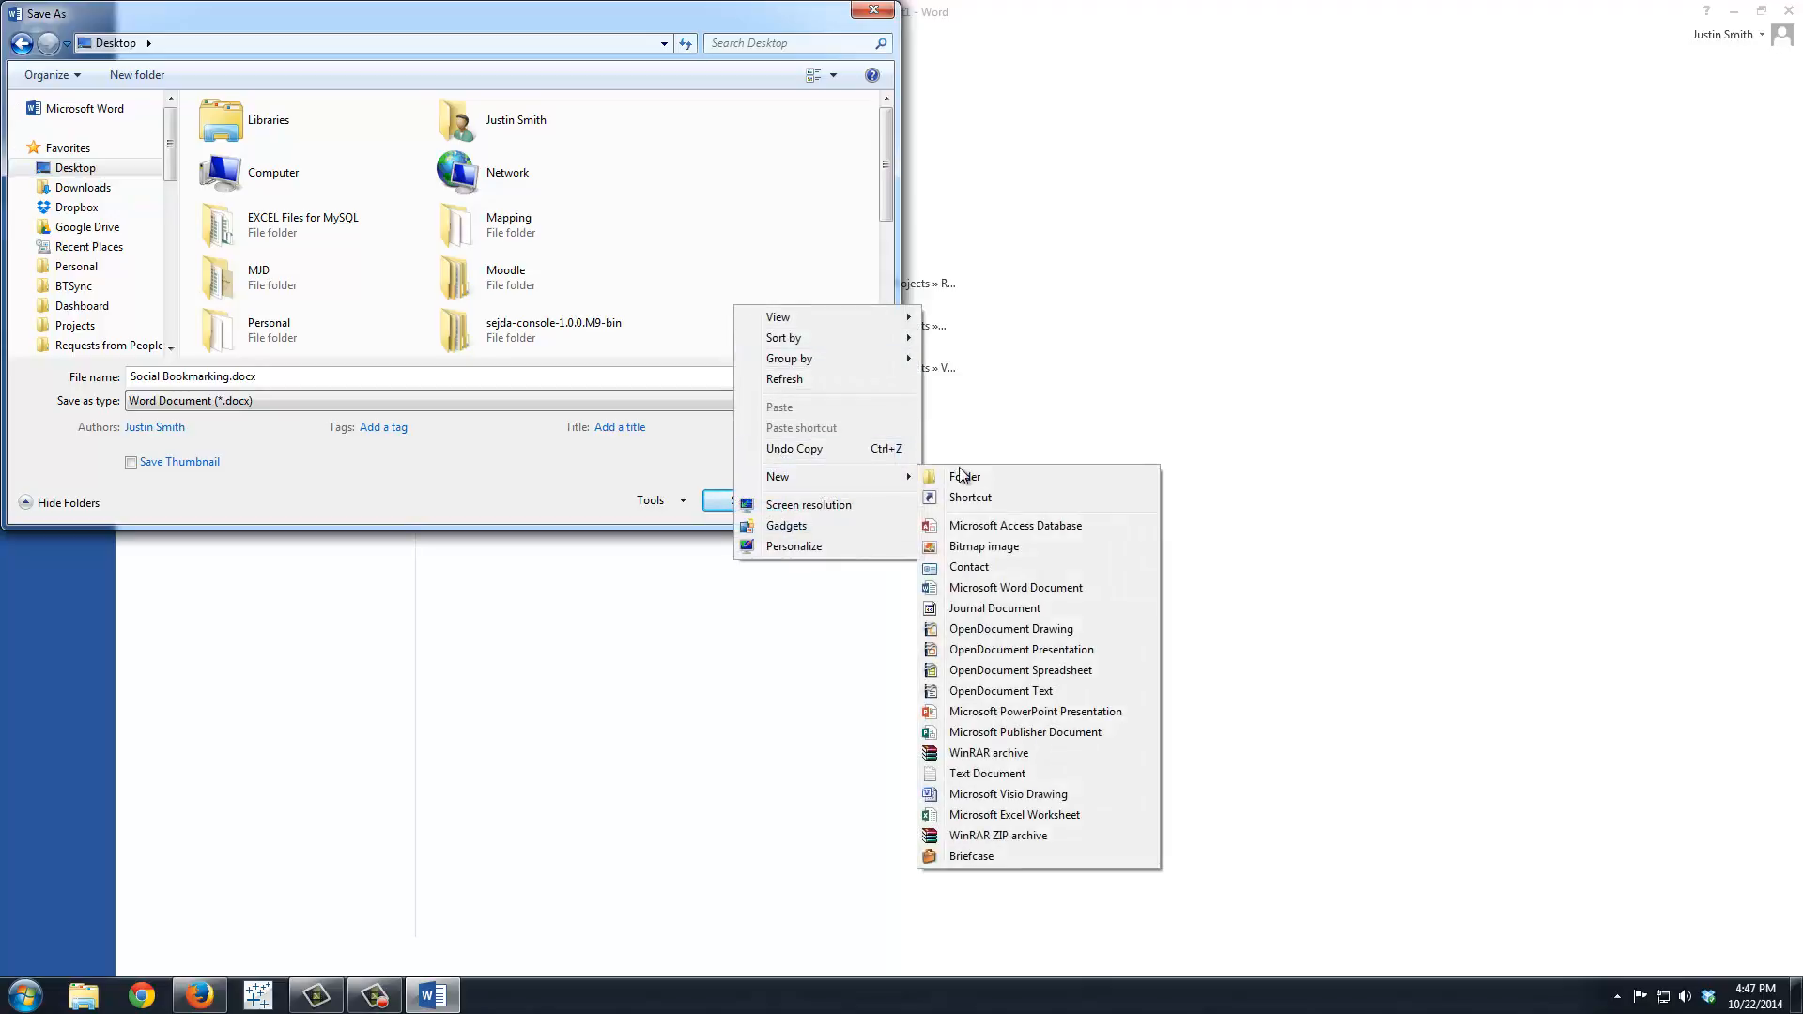
pyautogui.click(958, 468)
pyautogui.write('Chapter6')
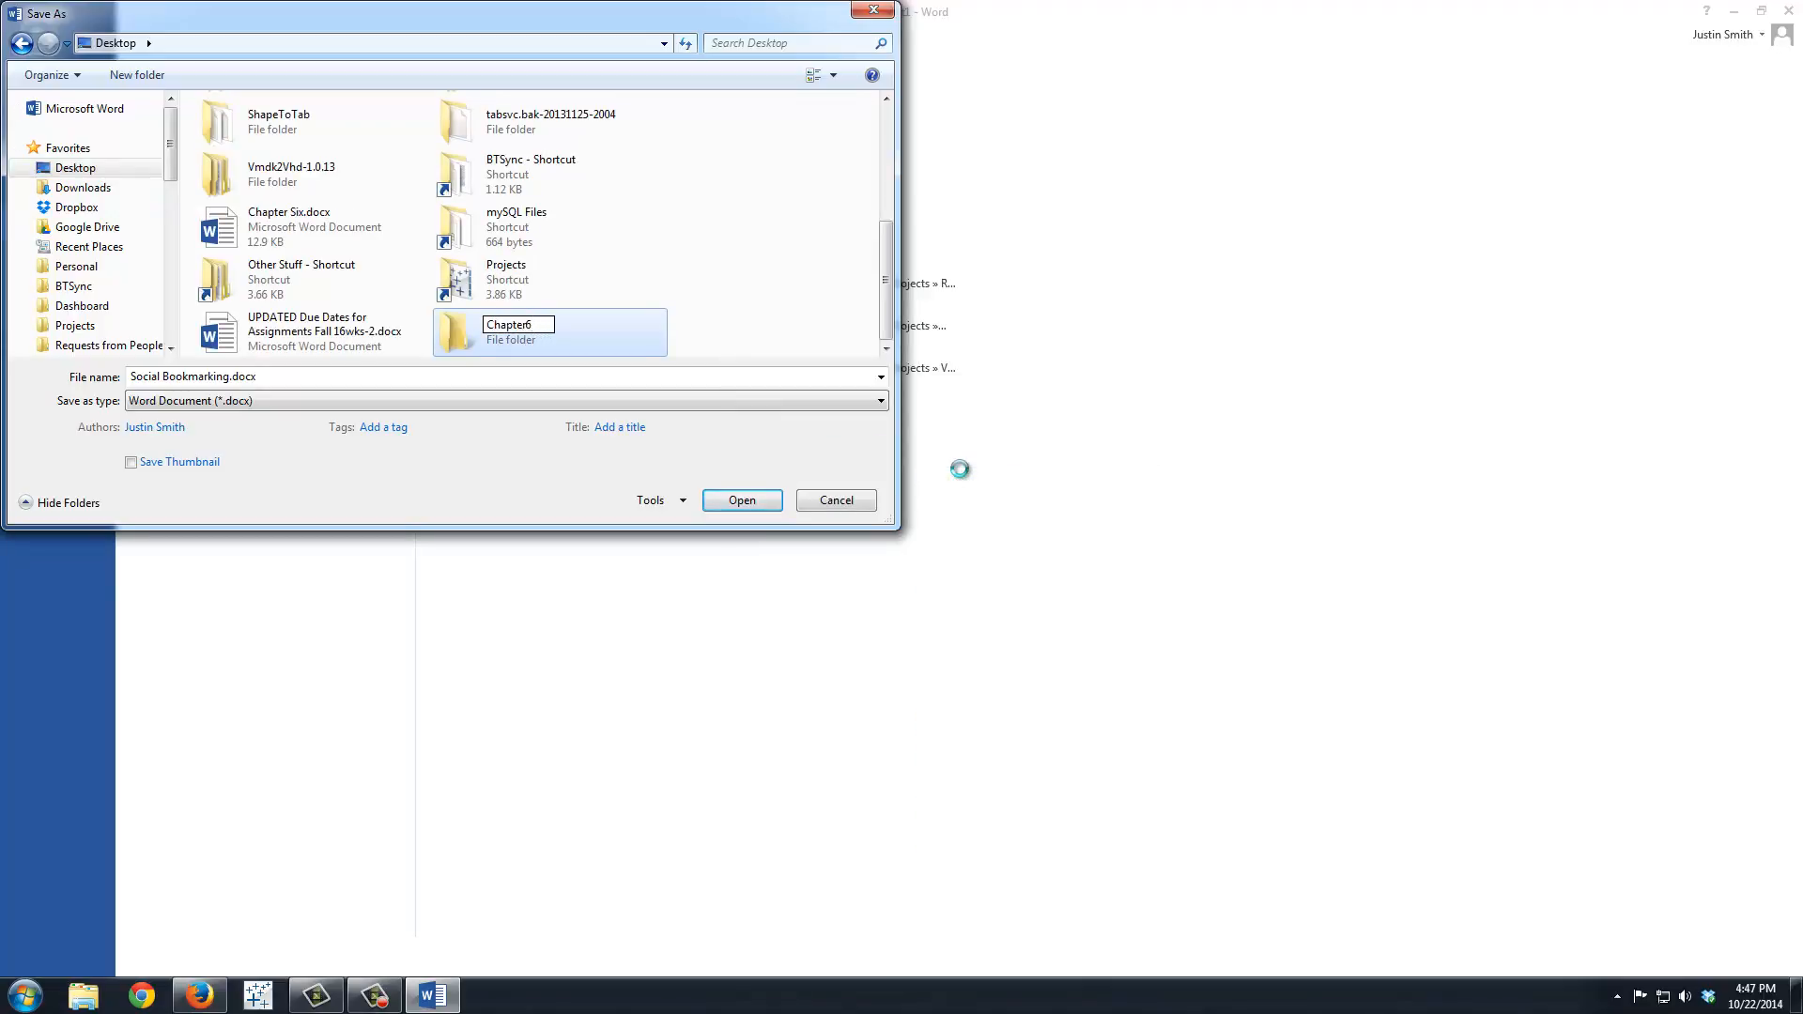
pyautogui.press('Return')
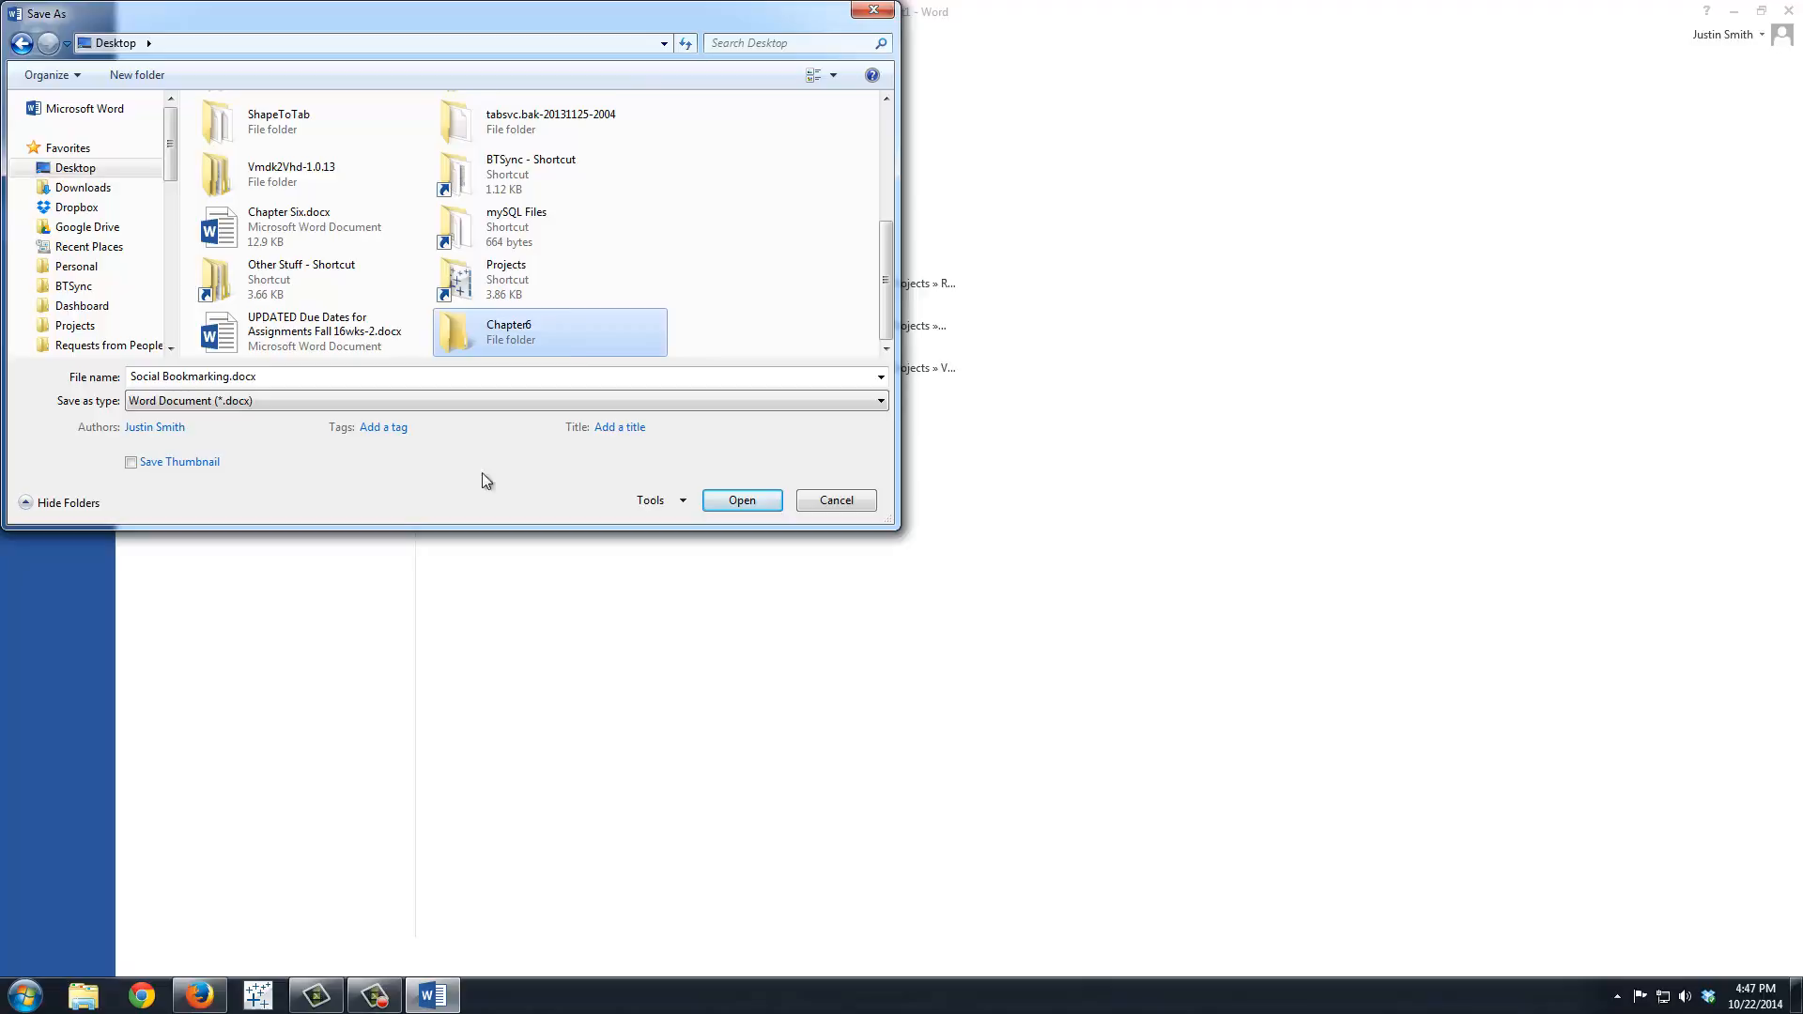
pyautogui.doubleClick(568, 324)
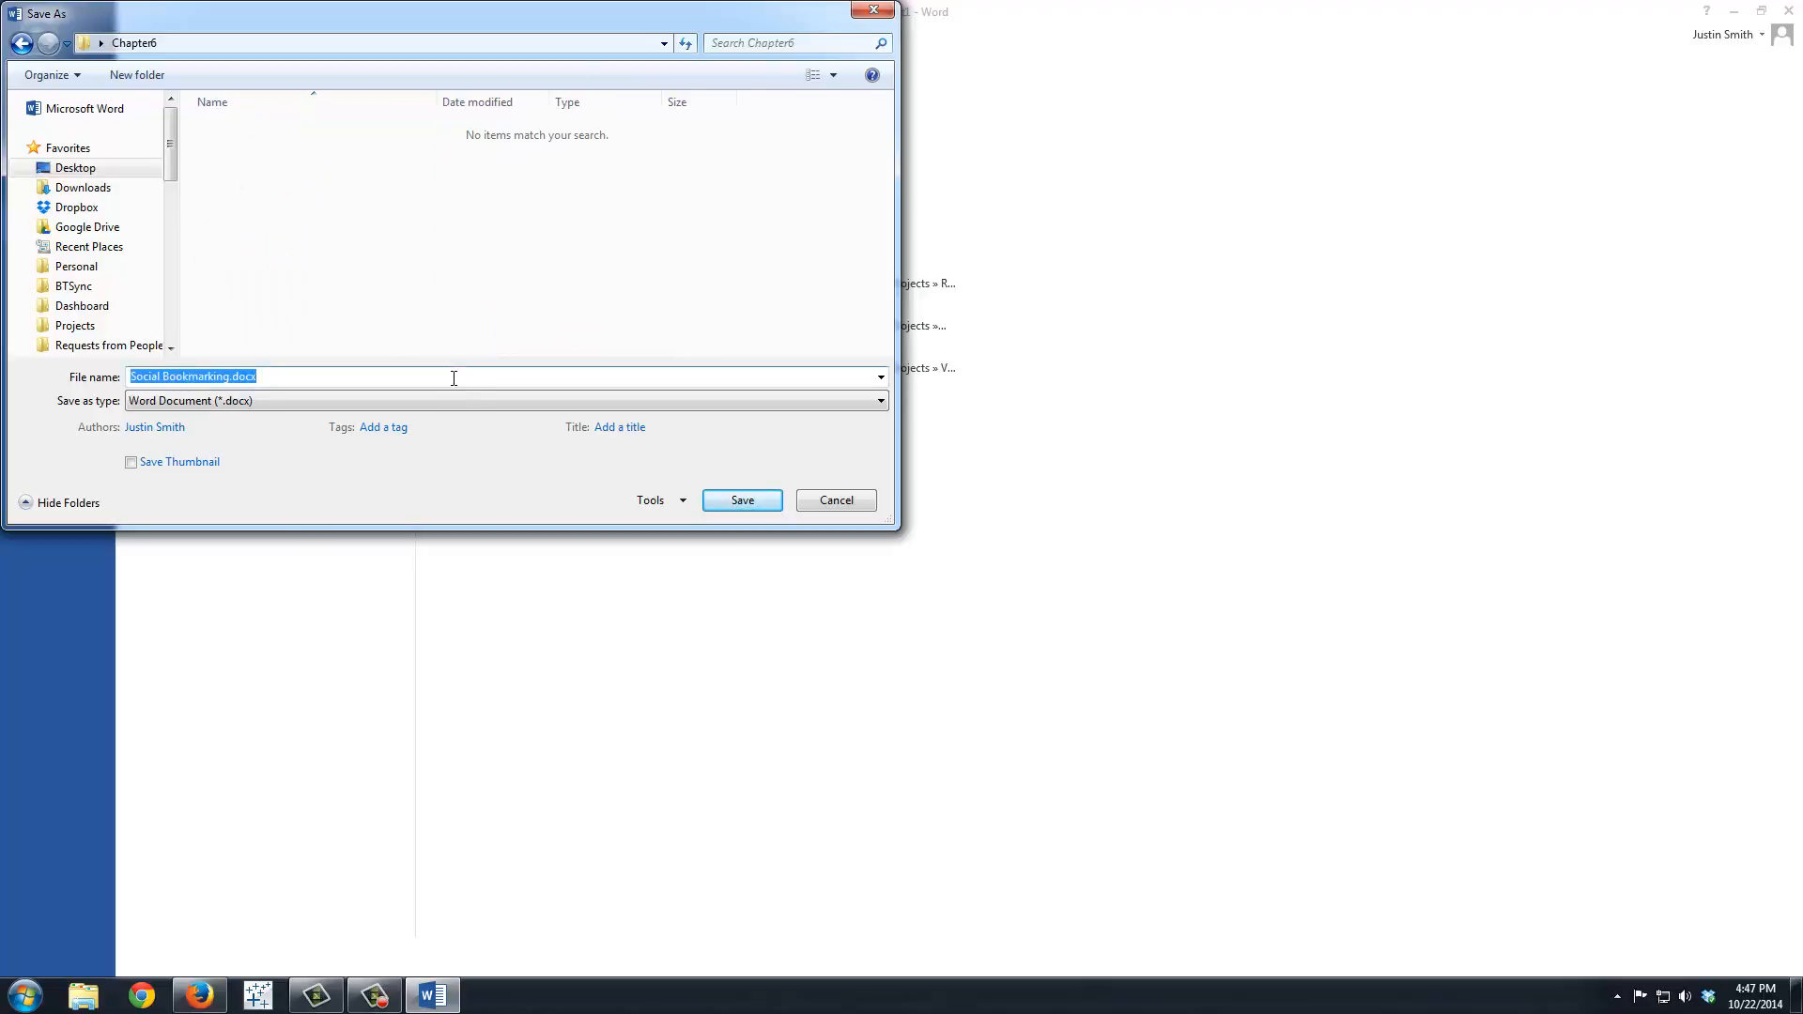
# Step: Save the document in the Chapter6 folder as "6.1-SocialMediaProject-" followed by the author's full name
pyautogui.write('6.1-SocialMediaProject-Justin Sm')
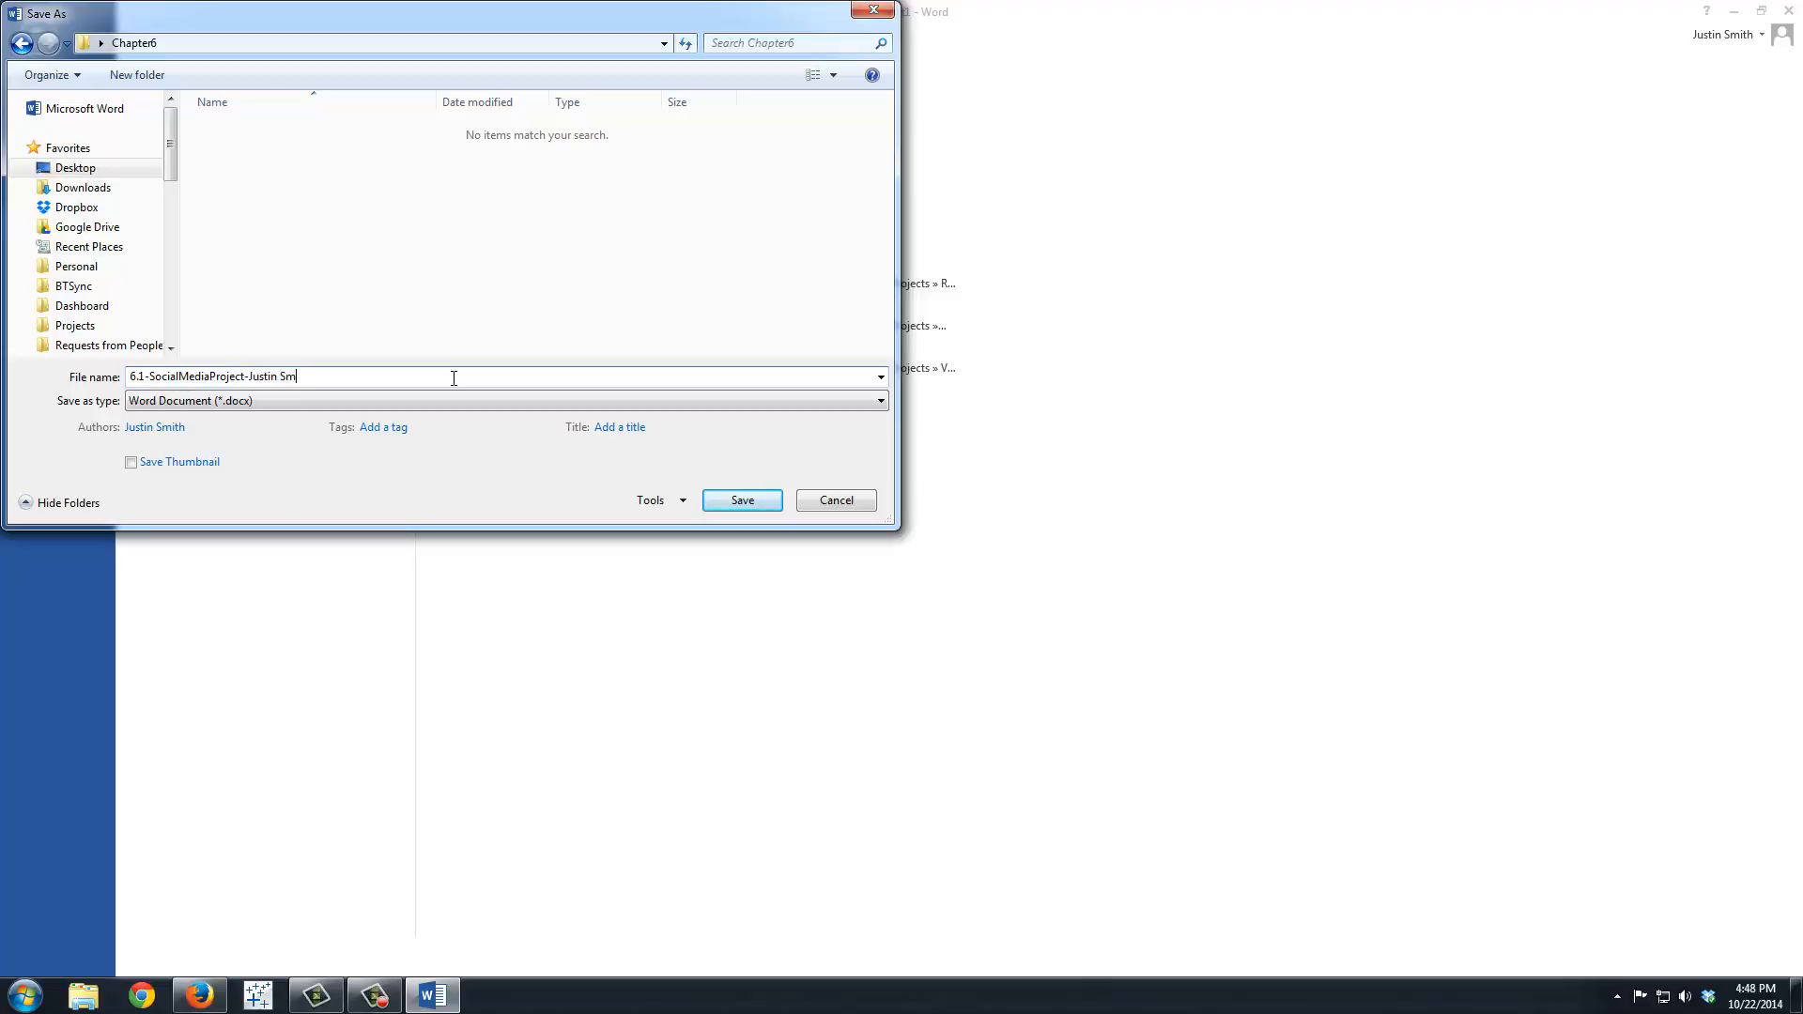
pyautogui.write('ith')
pyautogui.click(742, 506)
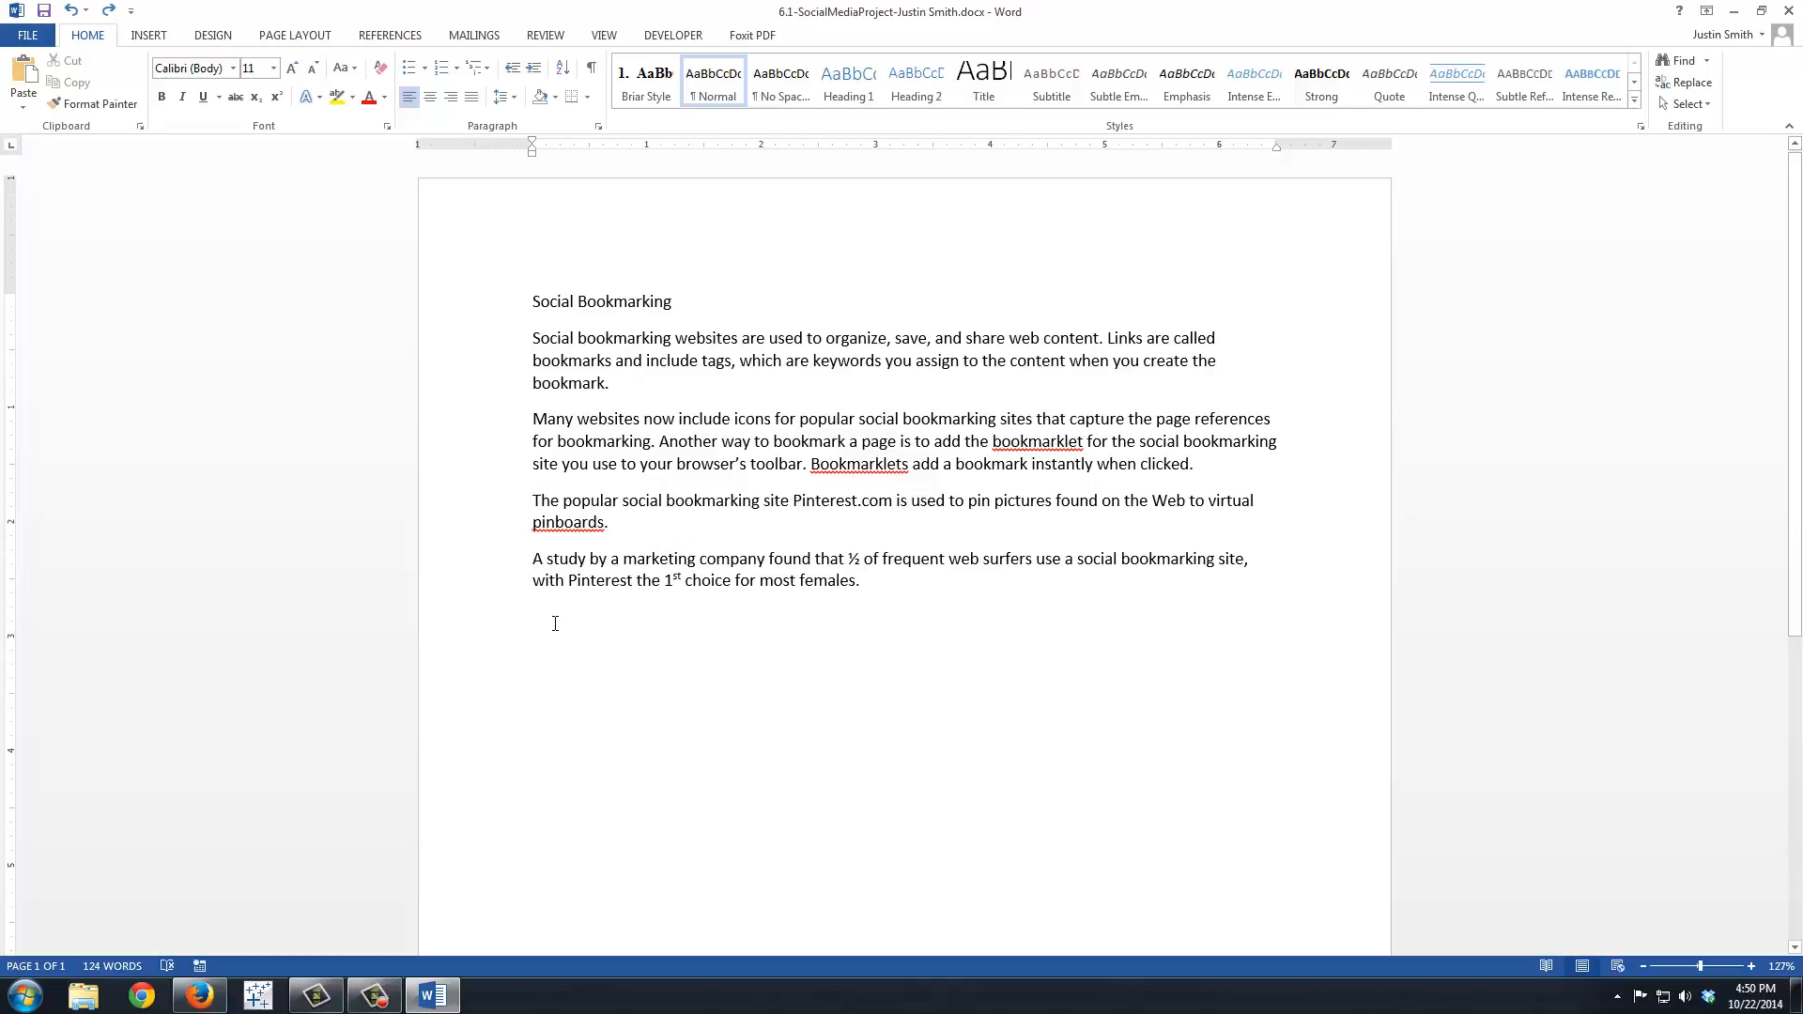
# Step: Replace "A study by" at the start of the fourth paragraph with "Experian Hitwise"
pyautogui.click(534, 561)
pyautogui.write('Experian Hi')
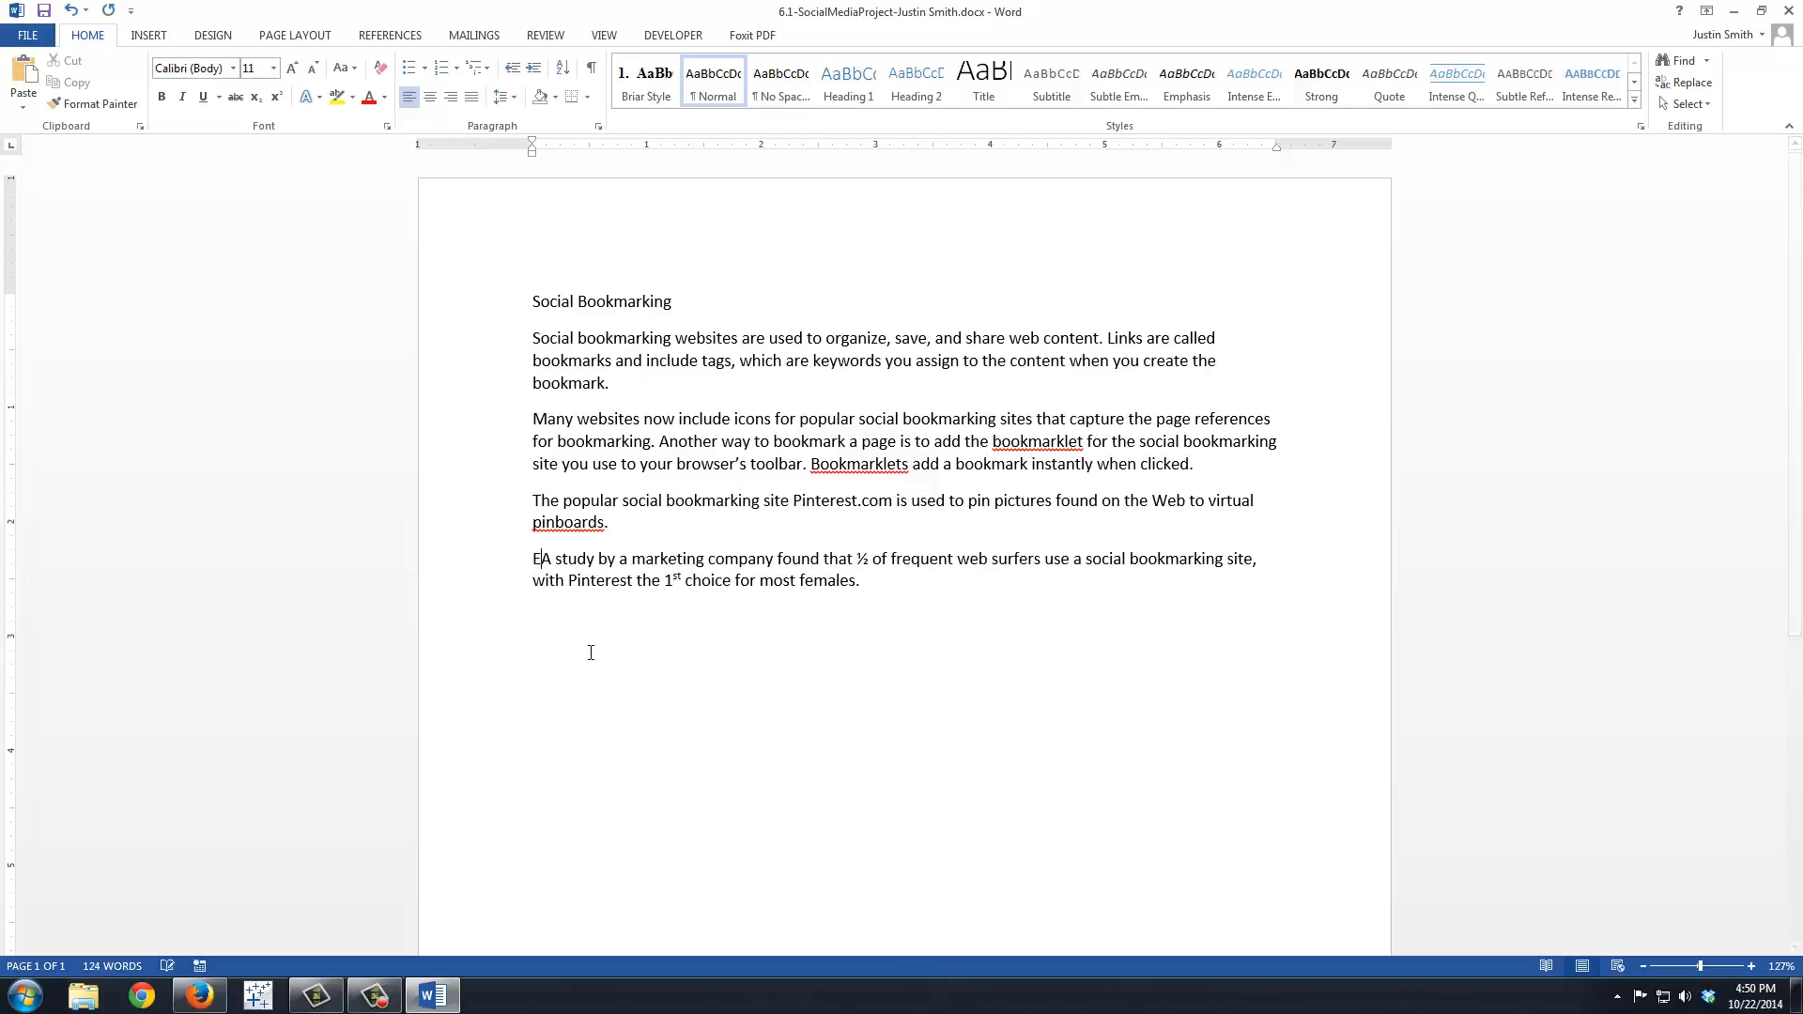
pyautogui.write('twise')
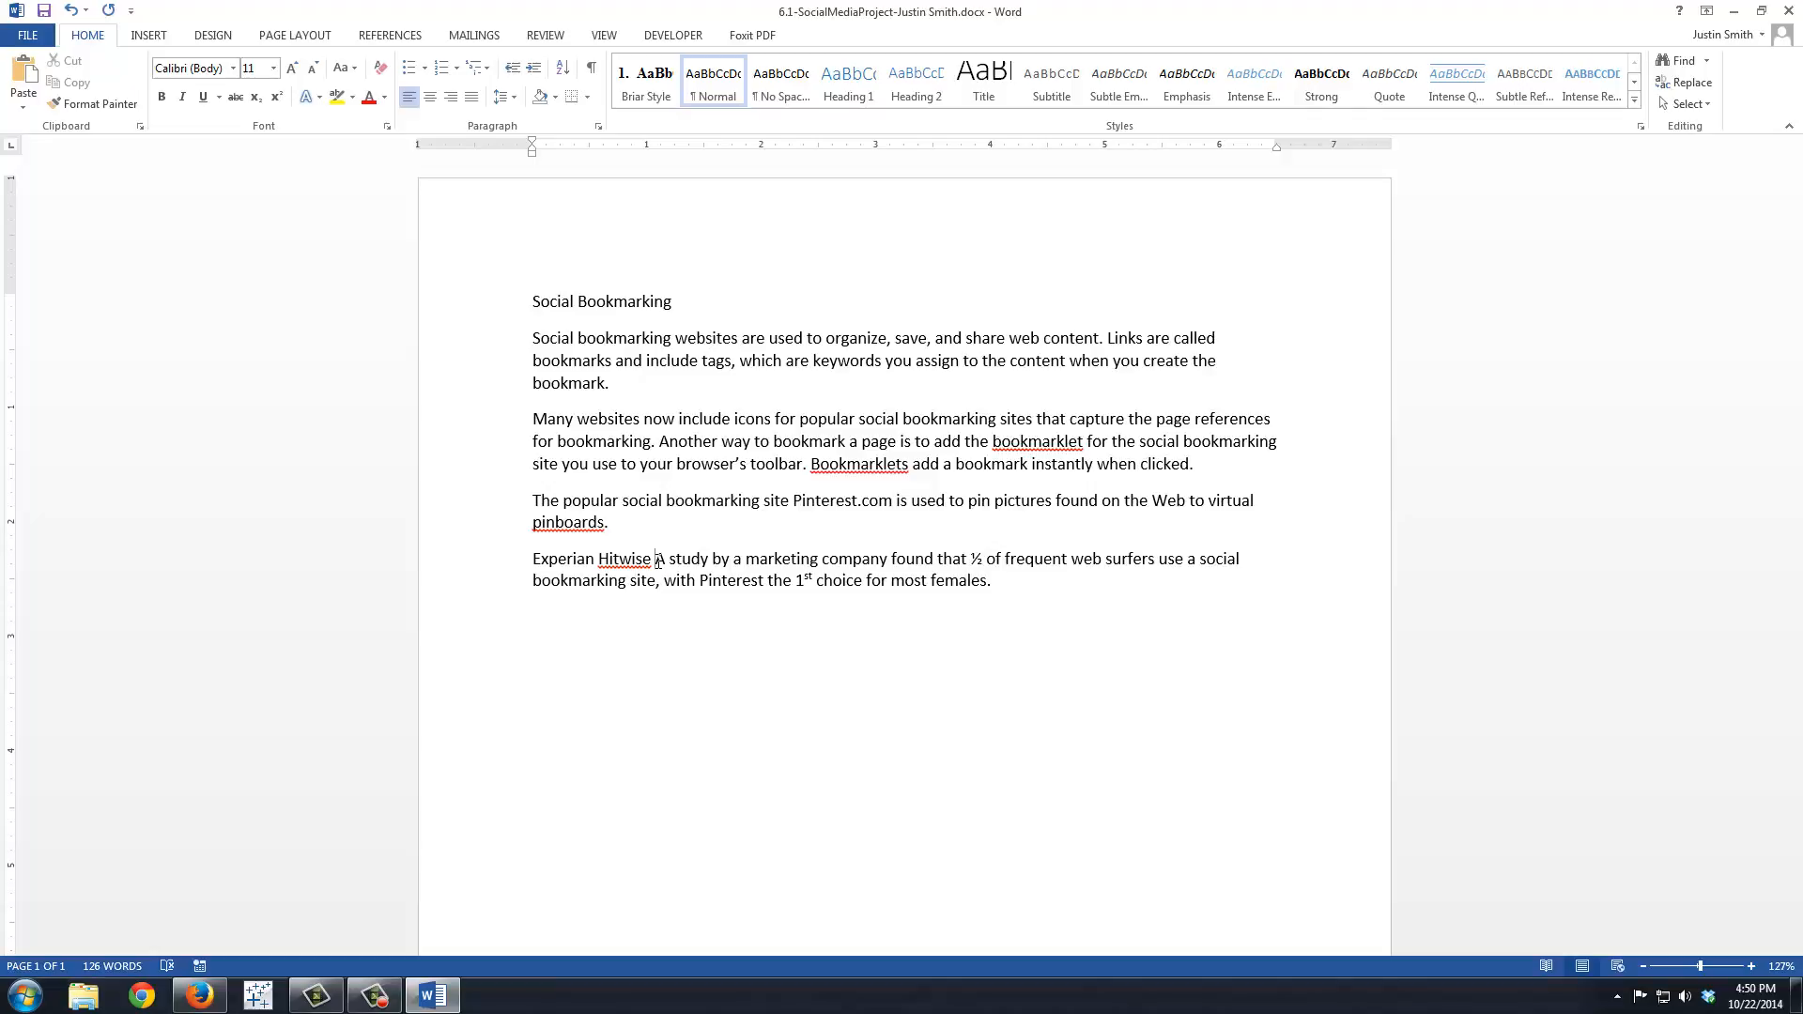
pyautogui.press('Delete')
pyautogui.press('Delete')
pyautogui.press('Delete')
pyautogui.press('Delete')
pyautogui.press('Delete')
pyautogui.press('Delete')
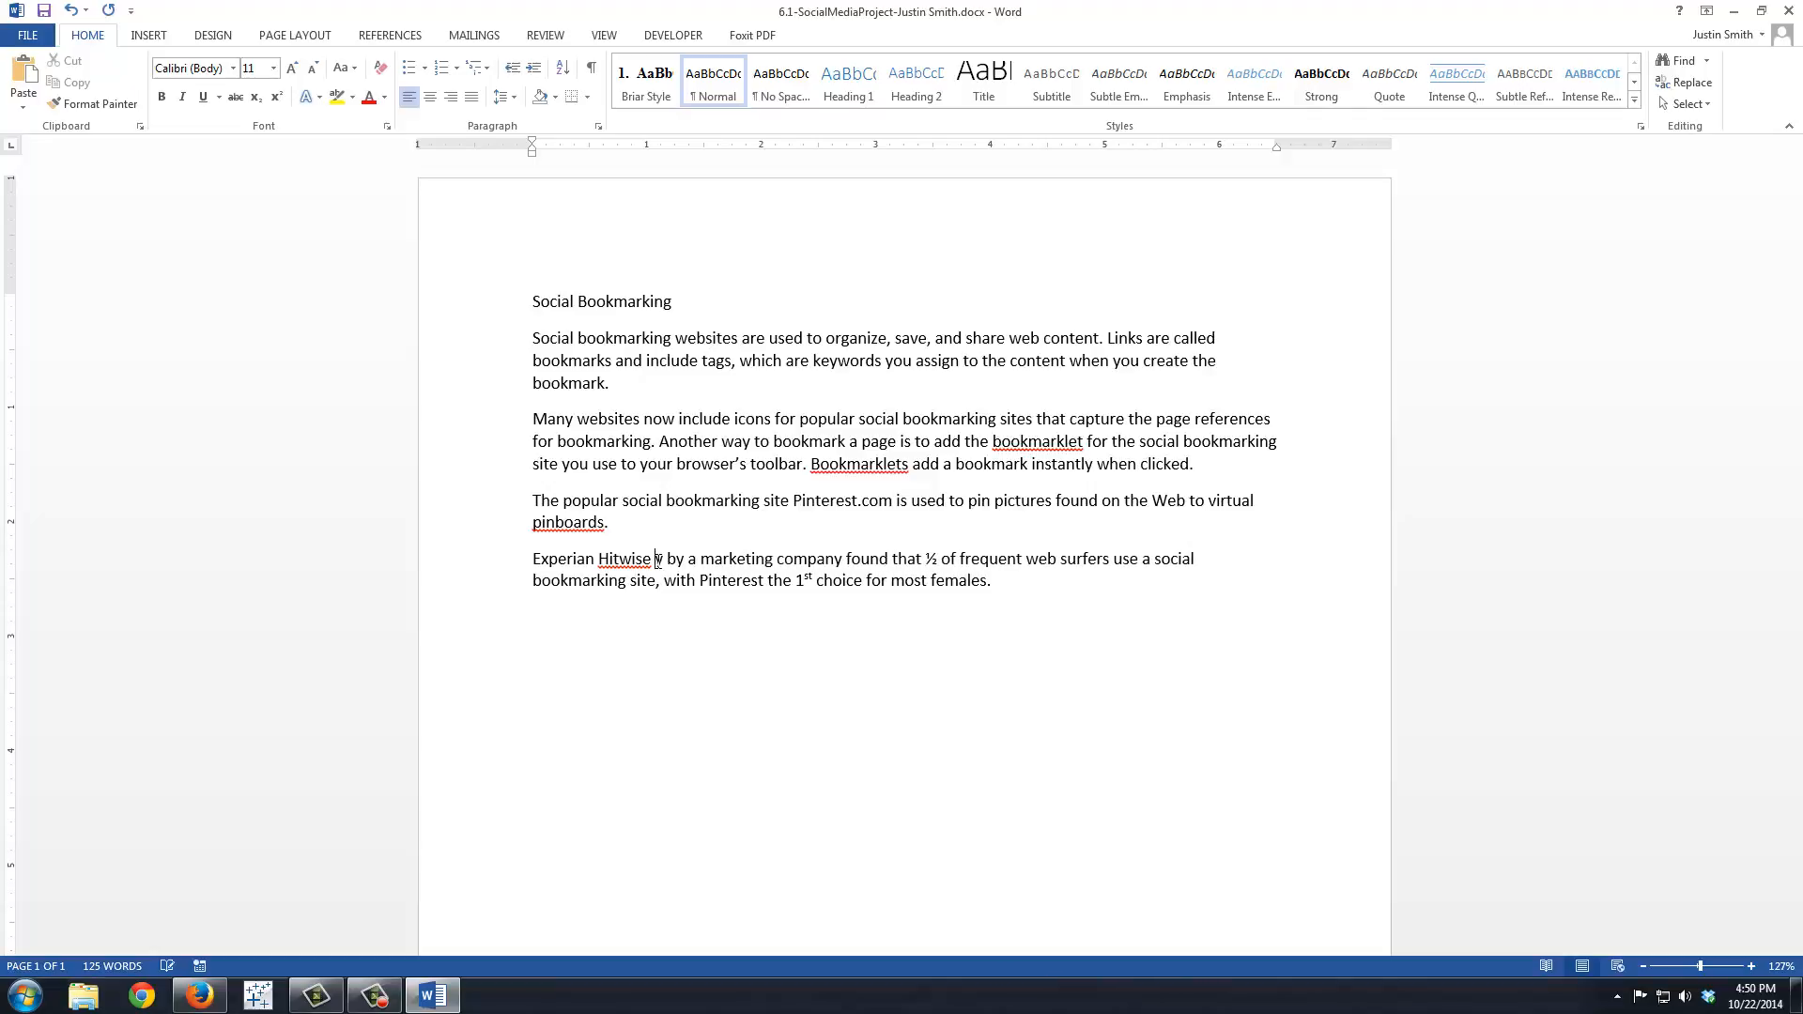
pyautogui.press('Delete')
pyautogui.press('Delete')
pyautogui.press('Delete')
pyautogui.press('Delete')
pyautogui.press('Delete')
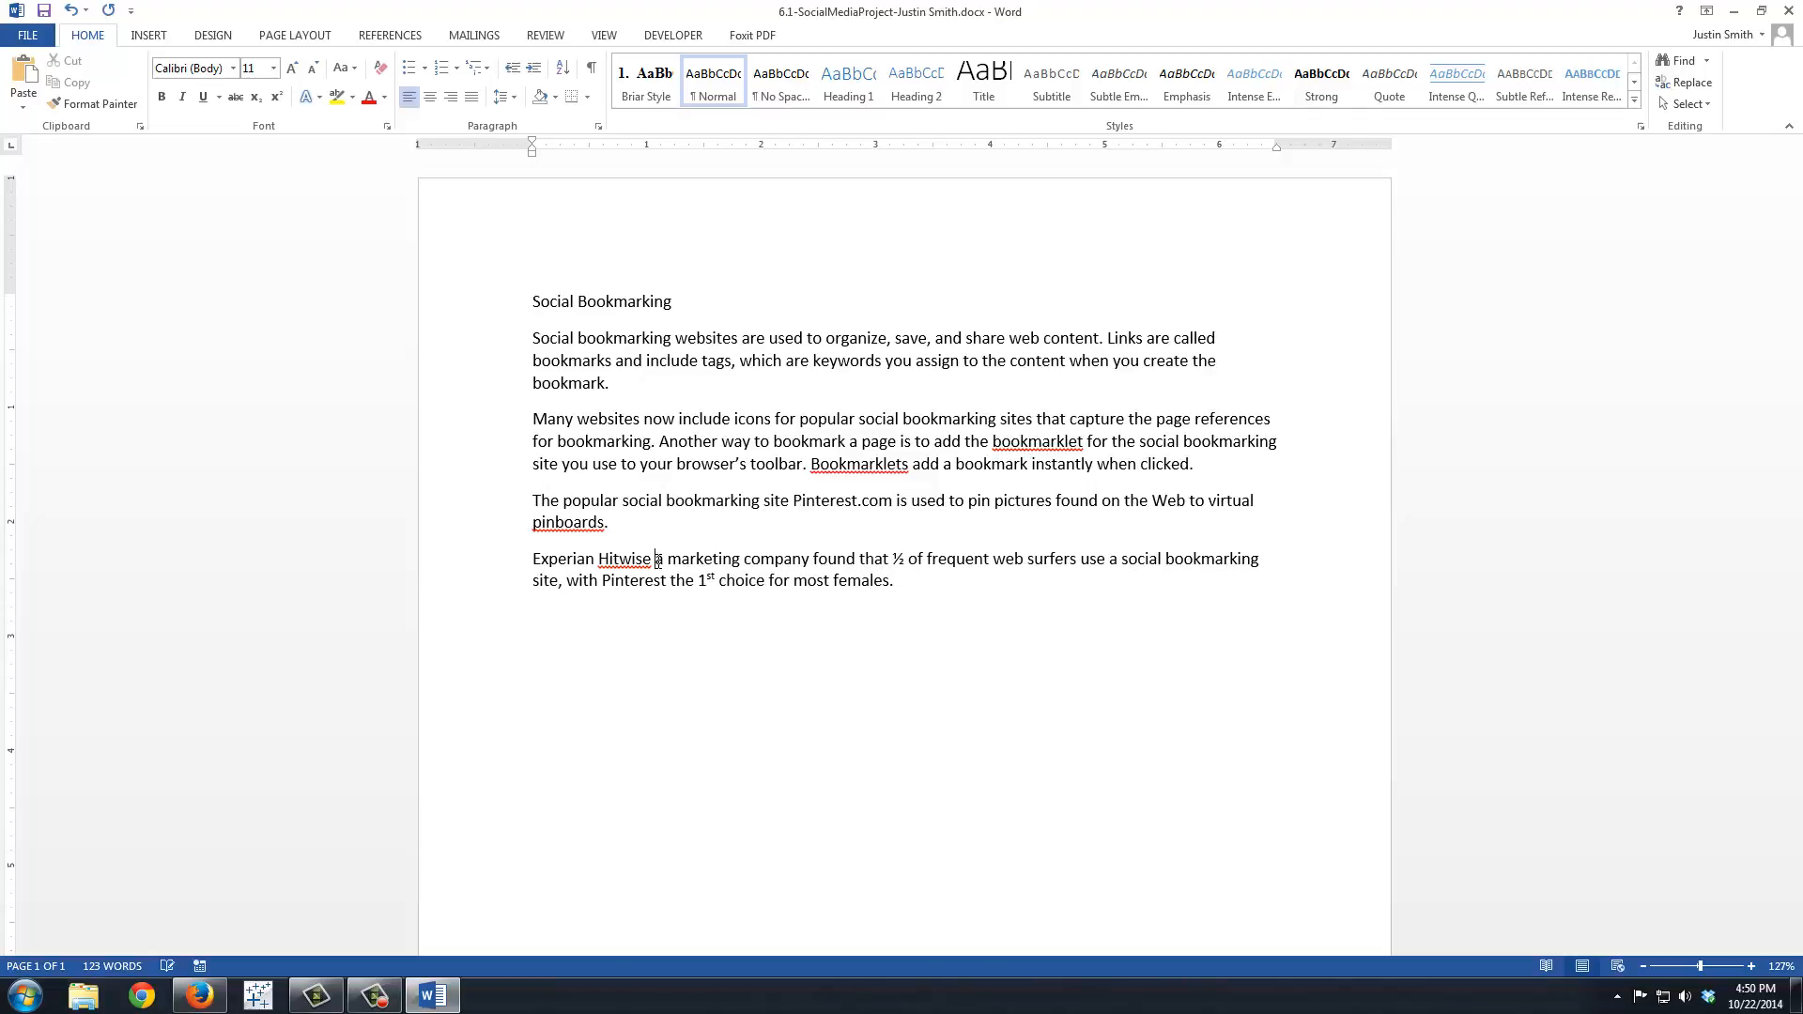
# Step: Enclose "a marketing company" in parentheses and insert "conducted a survey of frequent web surfers and" before "found that"
pyautogui.write('(')
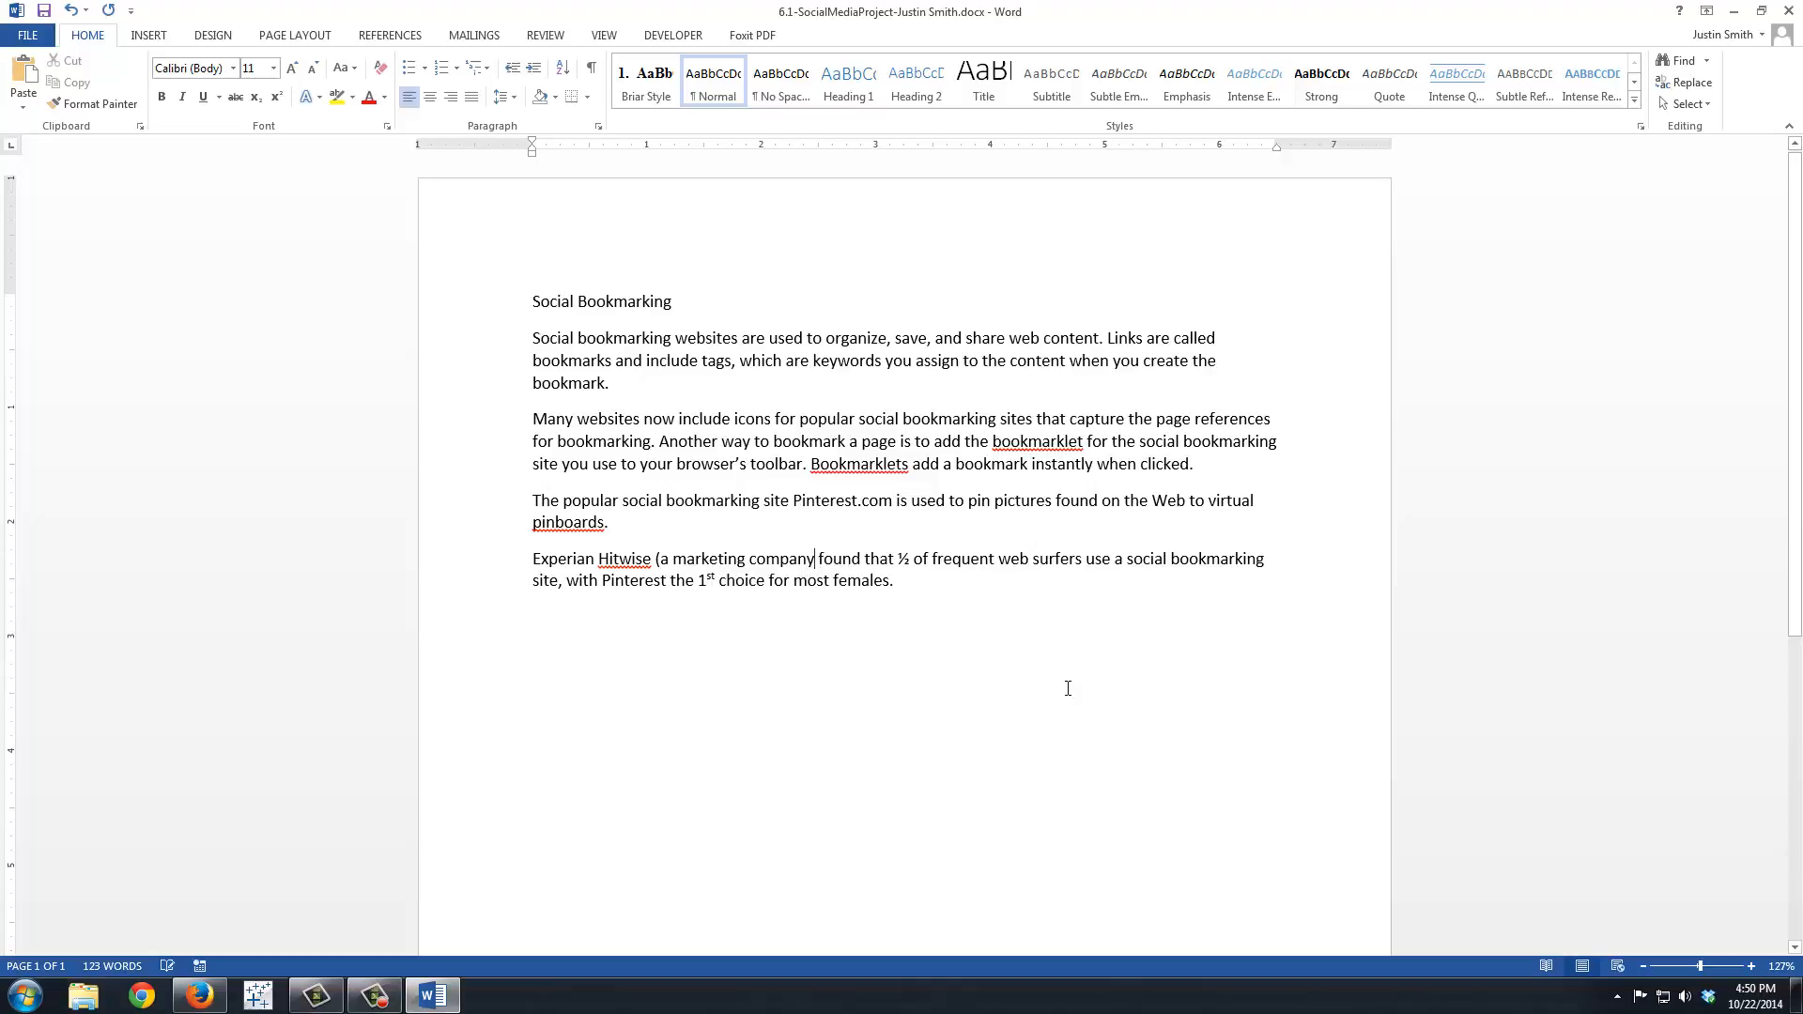
pyautogui.write(')')
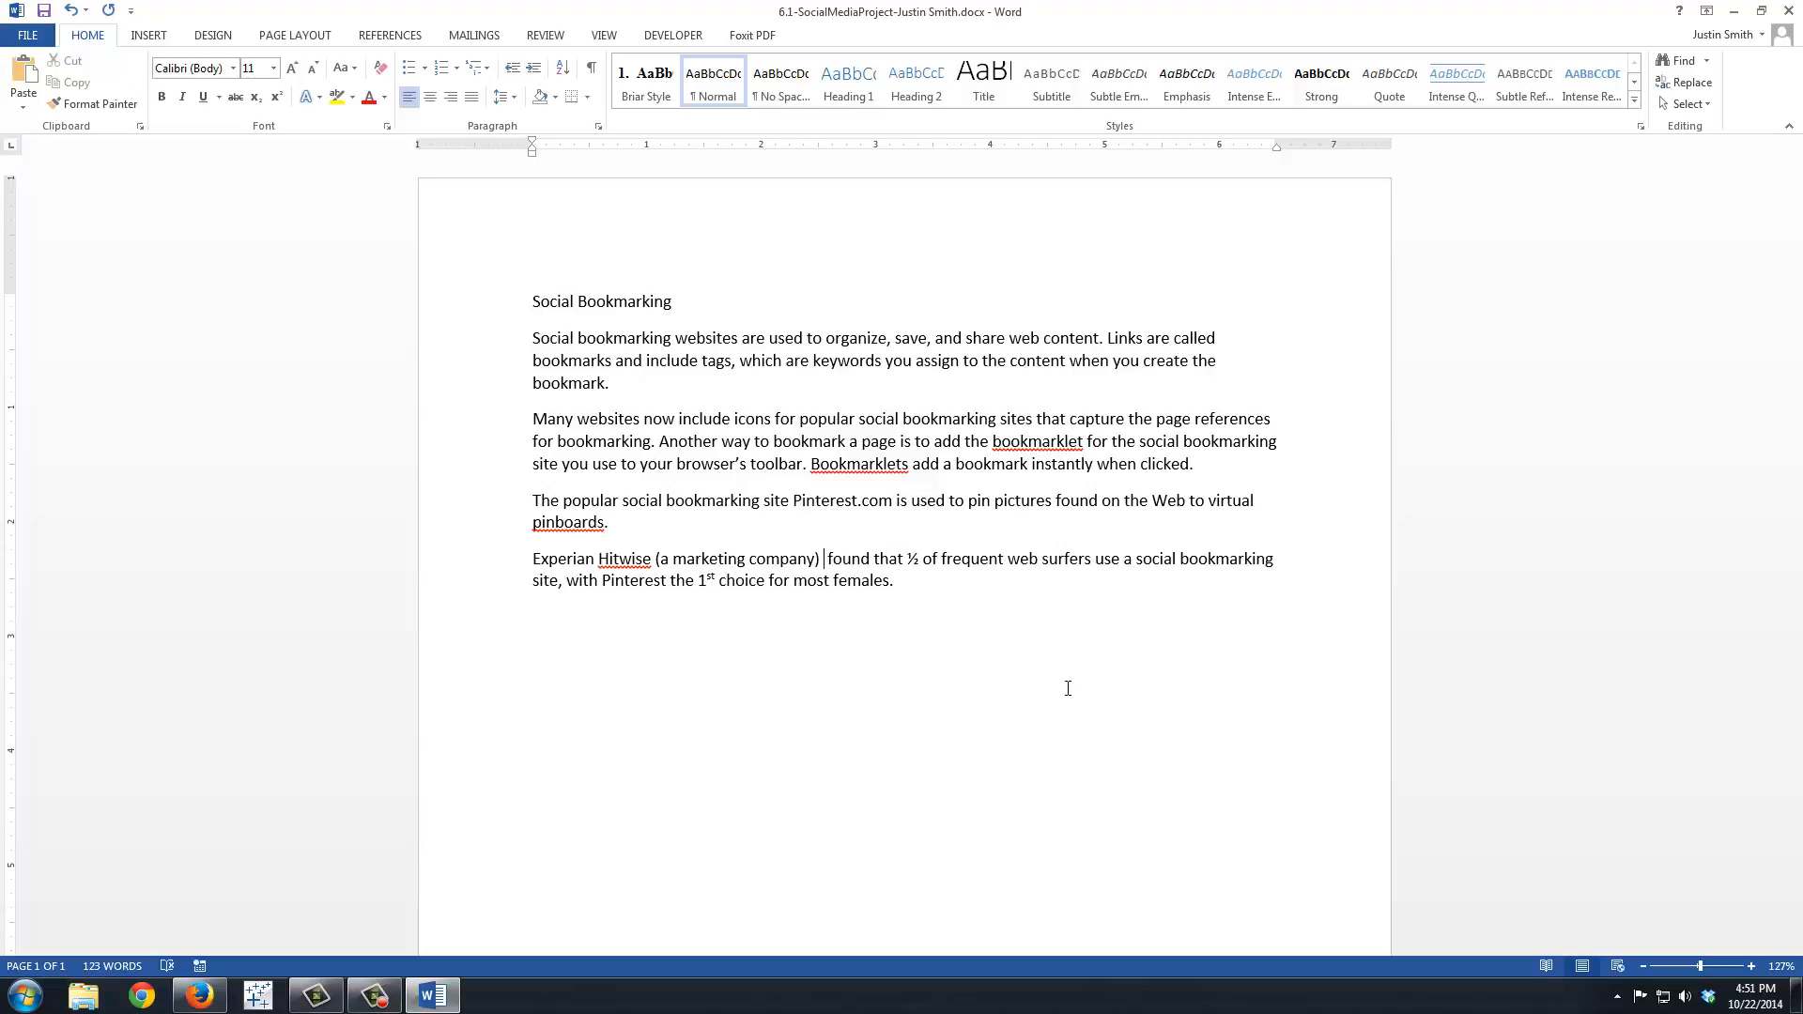
pyautogui.write(' conducted a ')
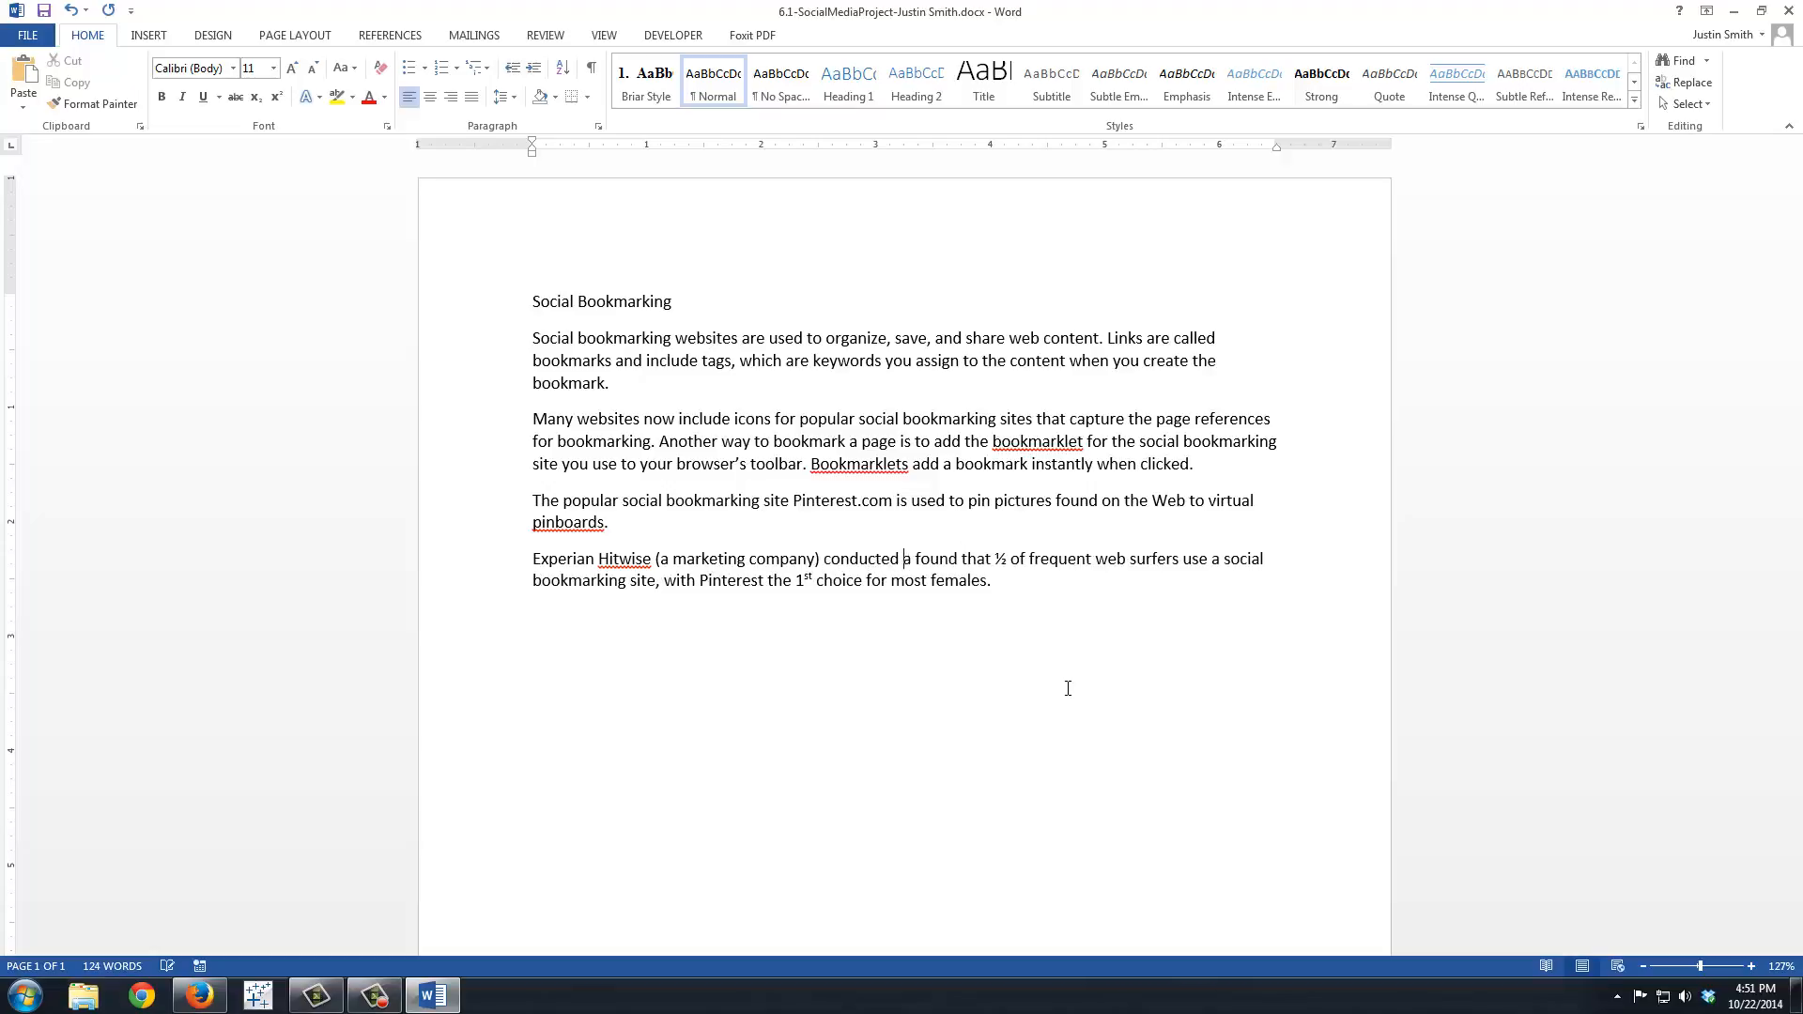
pyautogui.write('survey of fr ')
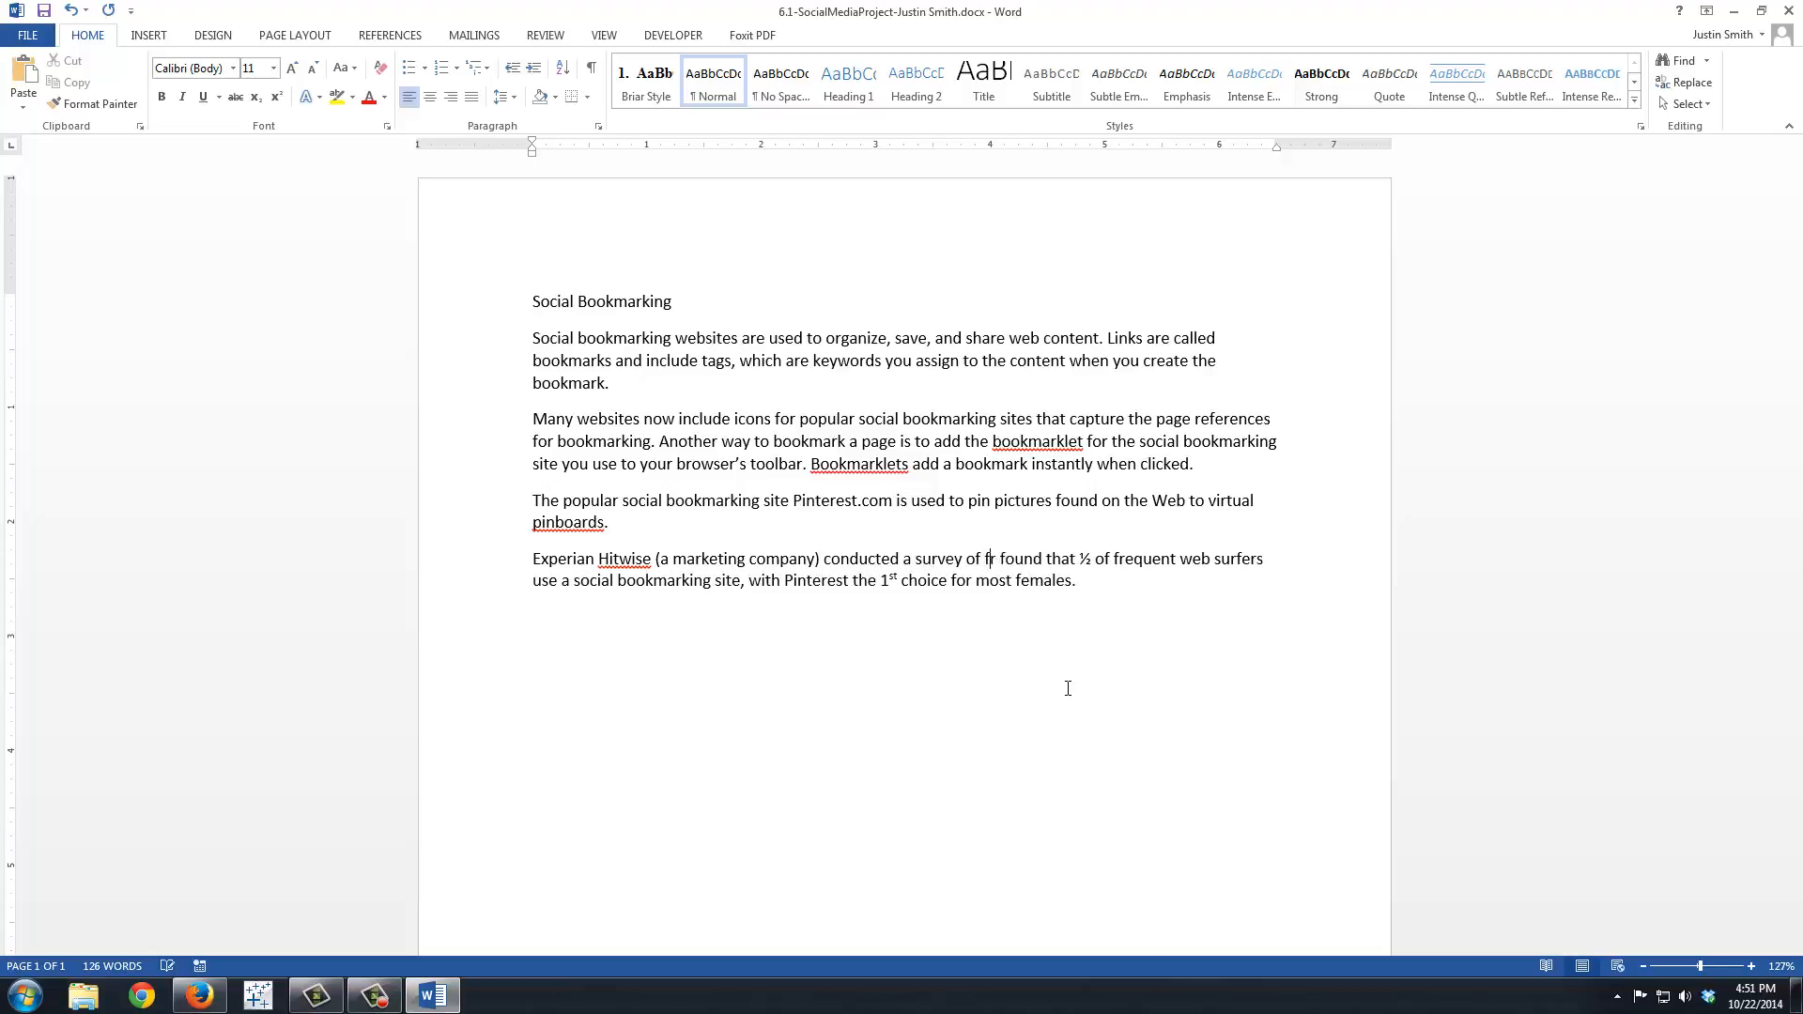
pyautogui.write('equent web su')
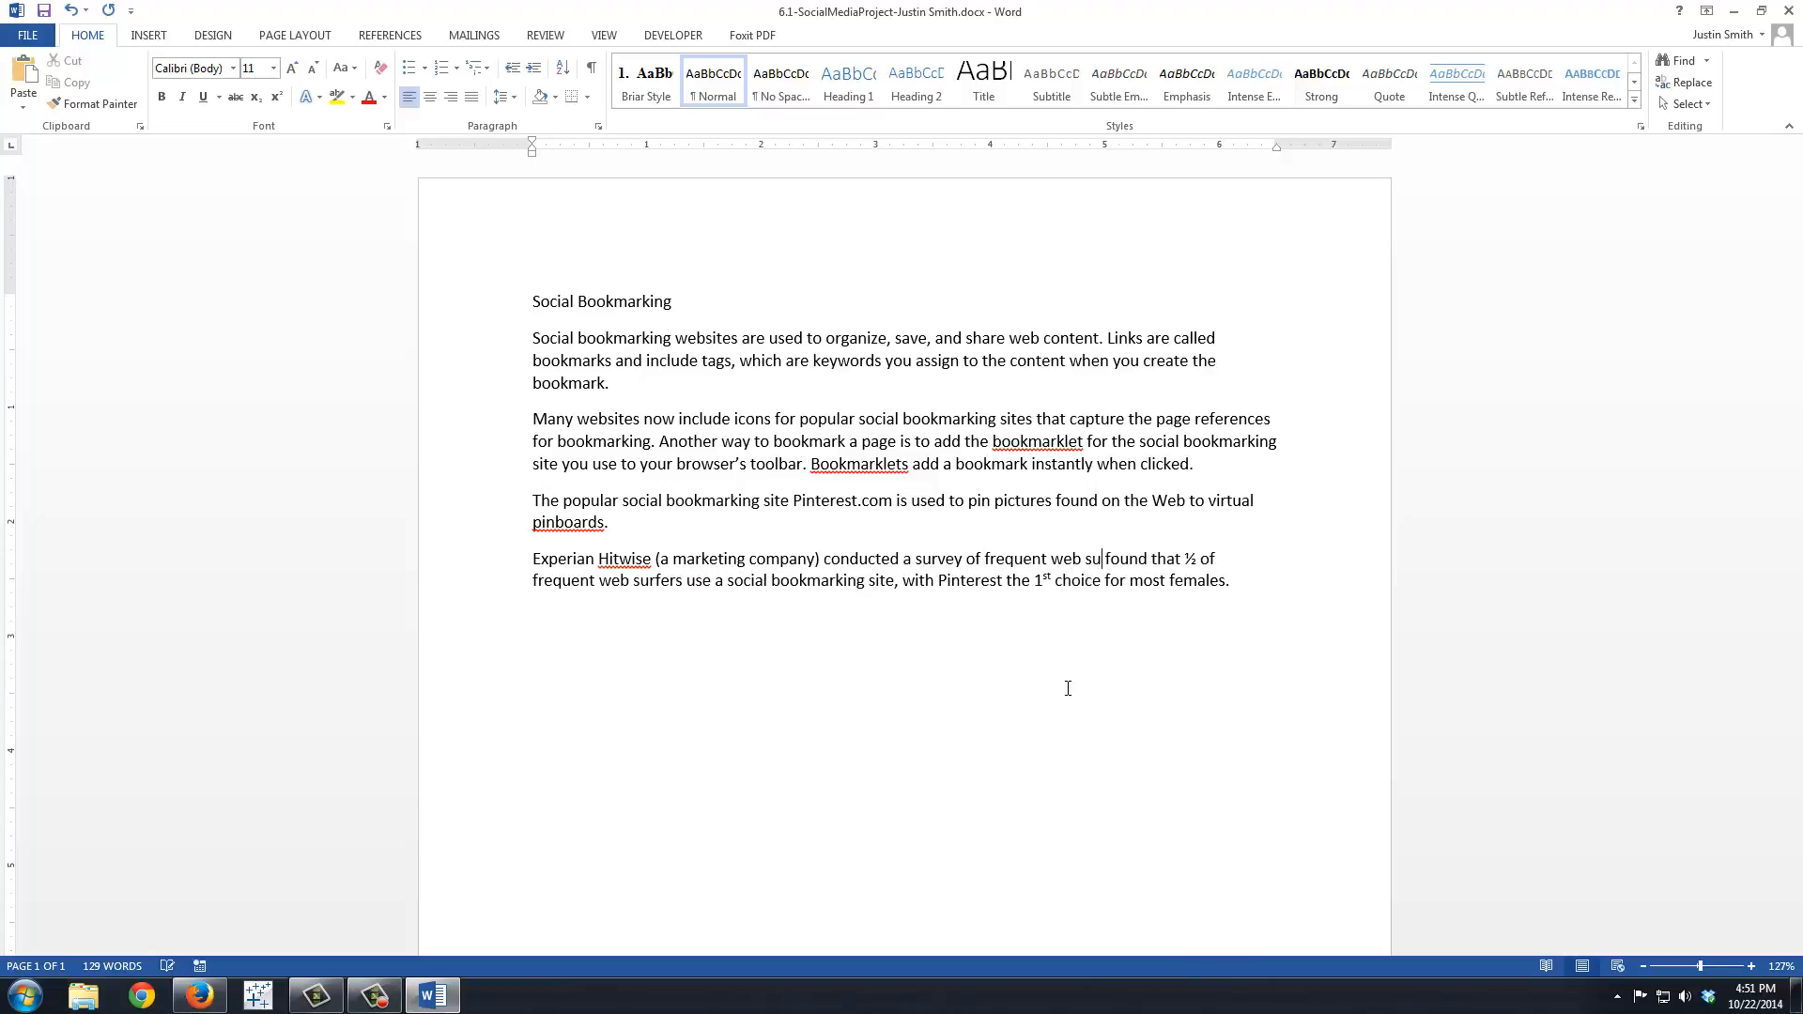
pyautogui.write('rfers and')
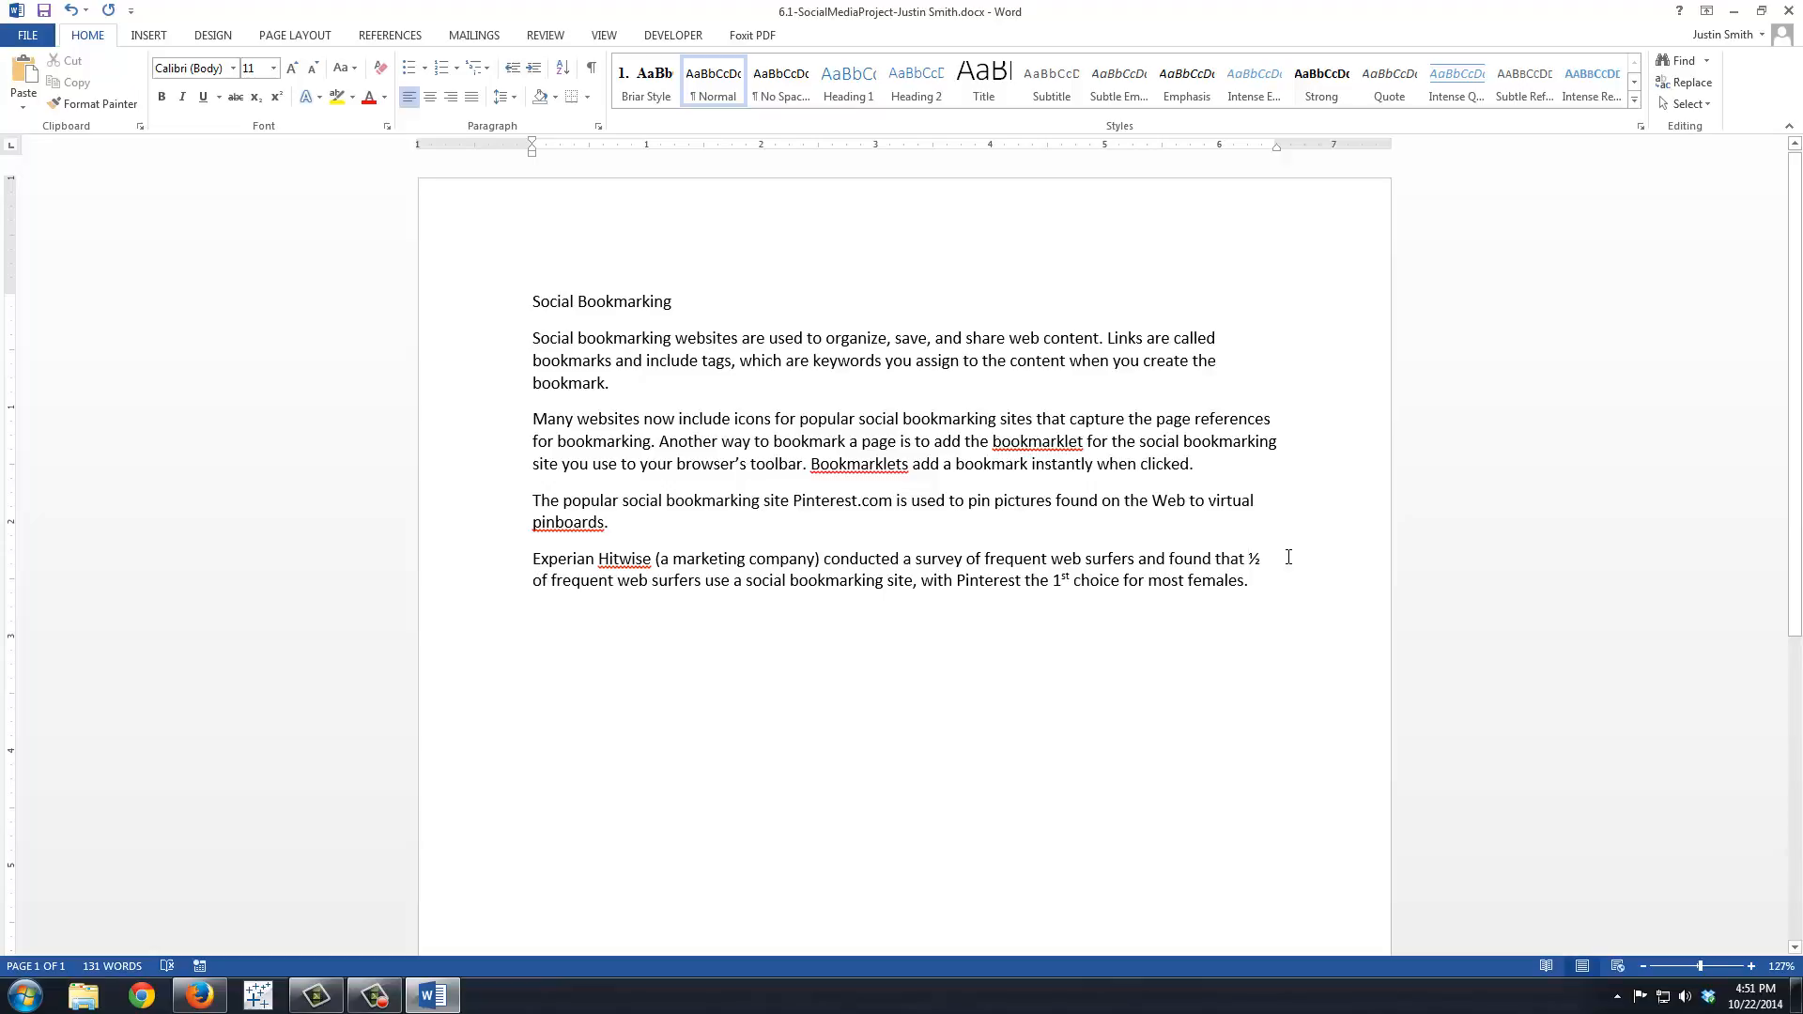
# Step: Replace "½ of frequent web surfers" after "found that" in the fourth paragraph with "one-half"
pyautogui.press('Delete')
pyautogui.press('Delete')
pyautogui.press('Delete')
pyautogui.press('Delete')
pyautogui.press('Delete')
pyautogui.press('Delete')
pyautogui.press('Delete')
pyautogui.press('Delete')
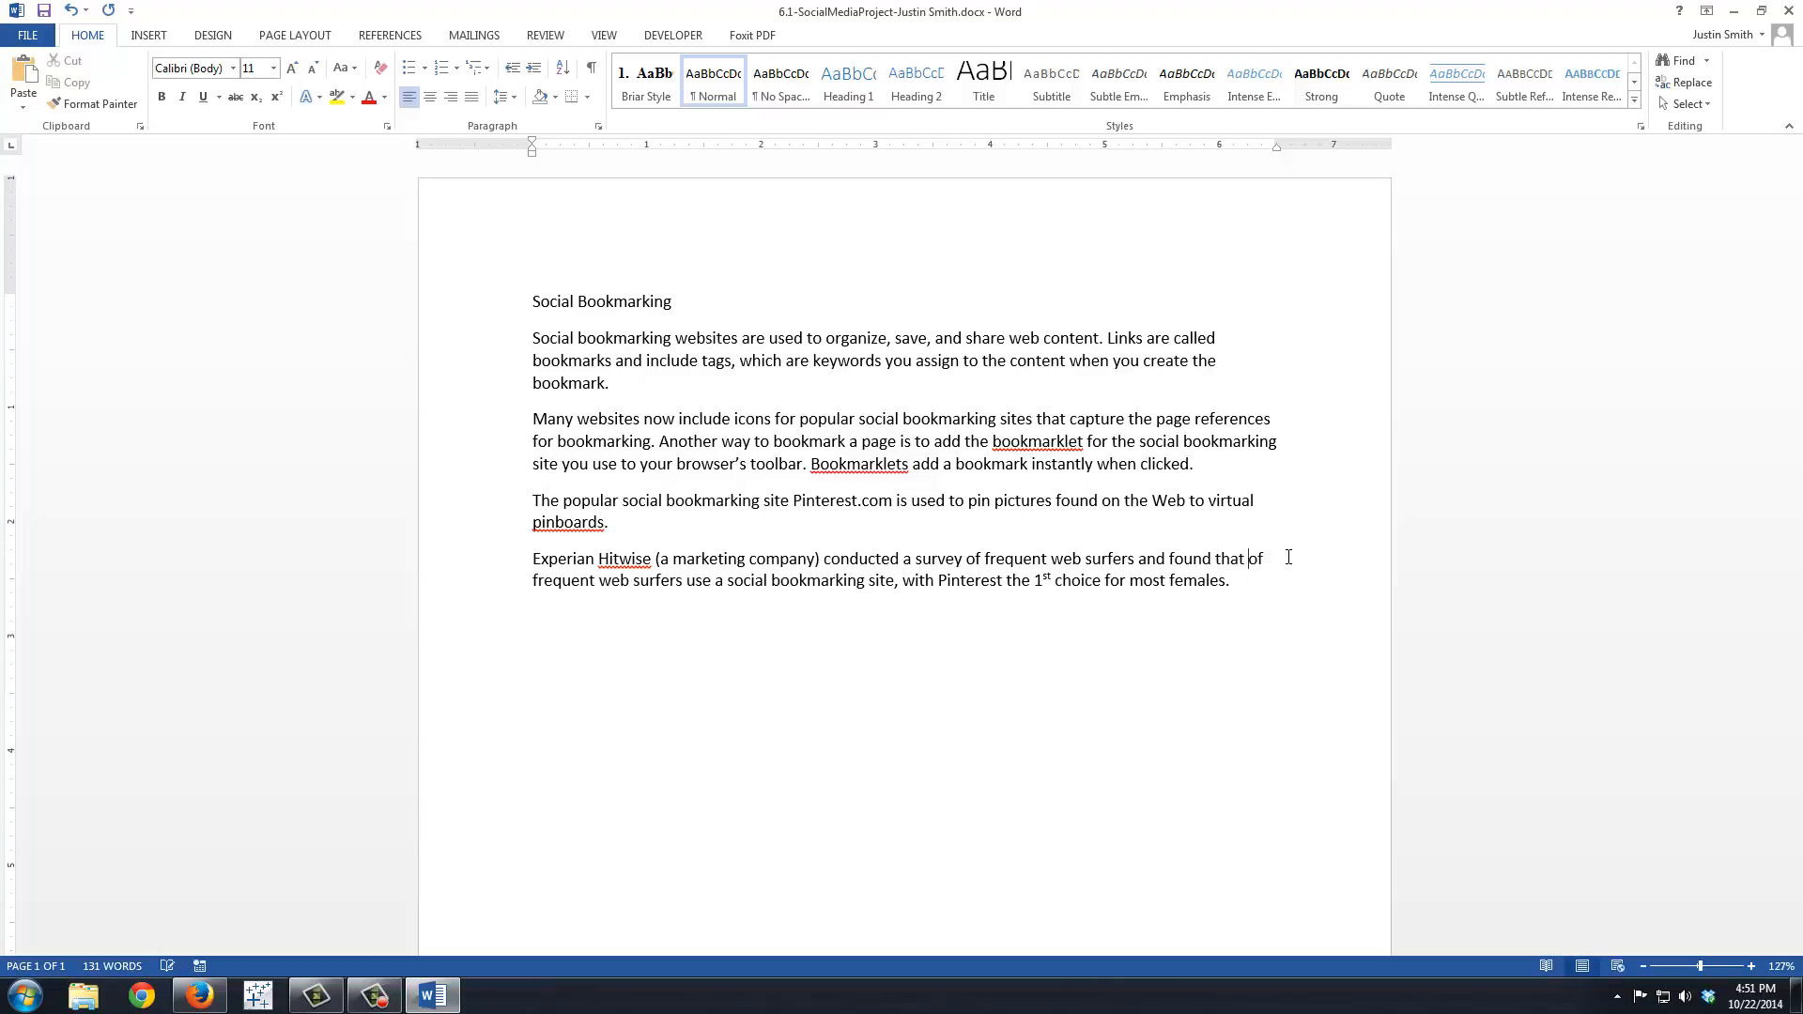
pyautogui.press('Delete')
pyautogui.press('Delete')
pyautogui.press('Delete')
pyautogui.press('Delete')
pyautogui.press('Delete')
pyautogui.press('Delete')
pyautogui.press('Delete')
pyautogui.press('Delete')
pyautogui.press('Delete')
pyautogui.press('Delete')
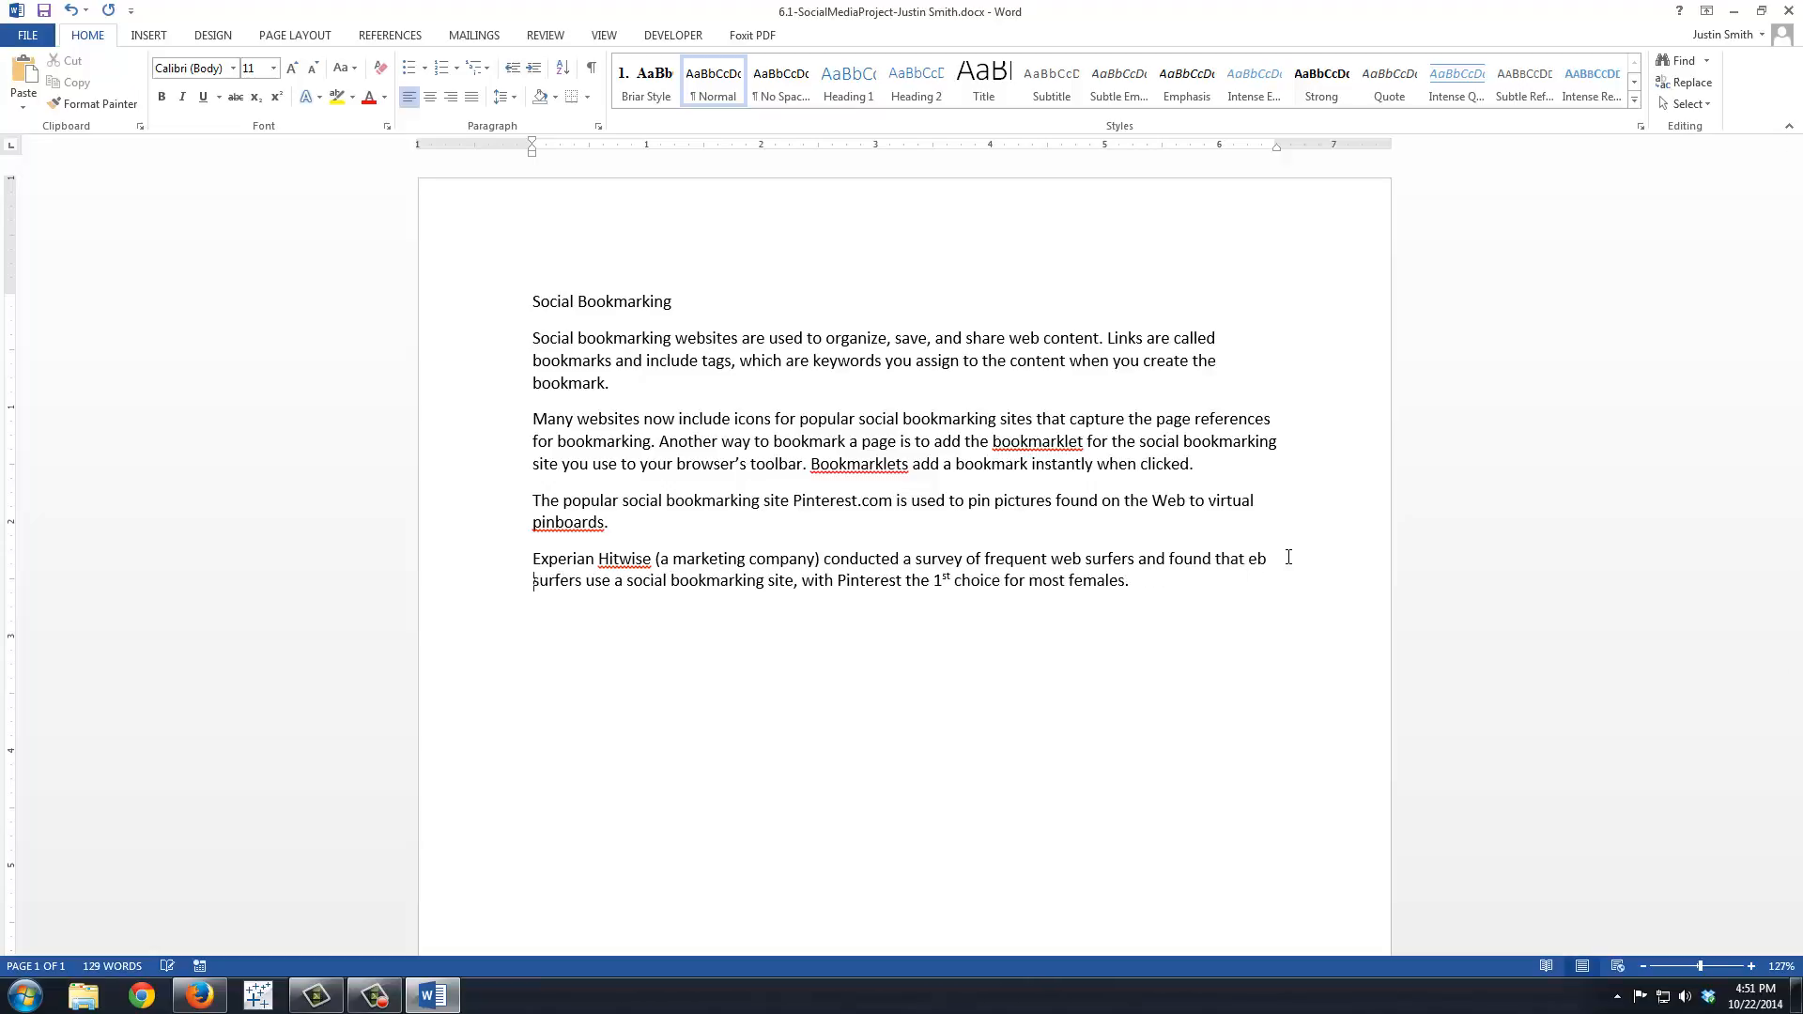
pyautogui.press('Delete')
pyautogui.press('Delete')
pyautogui.press('Delete')
pyautogui.press('Delete')
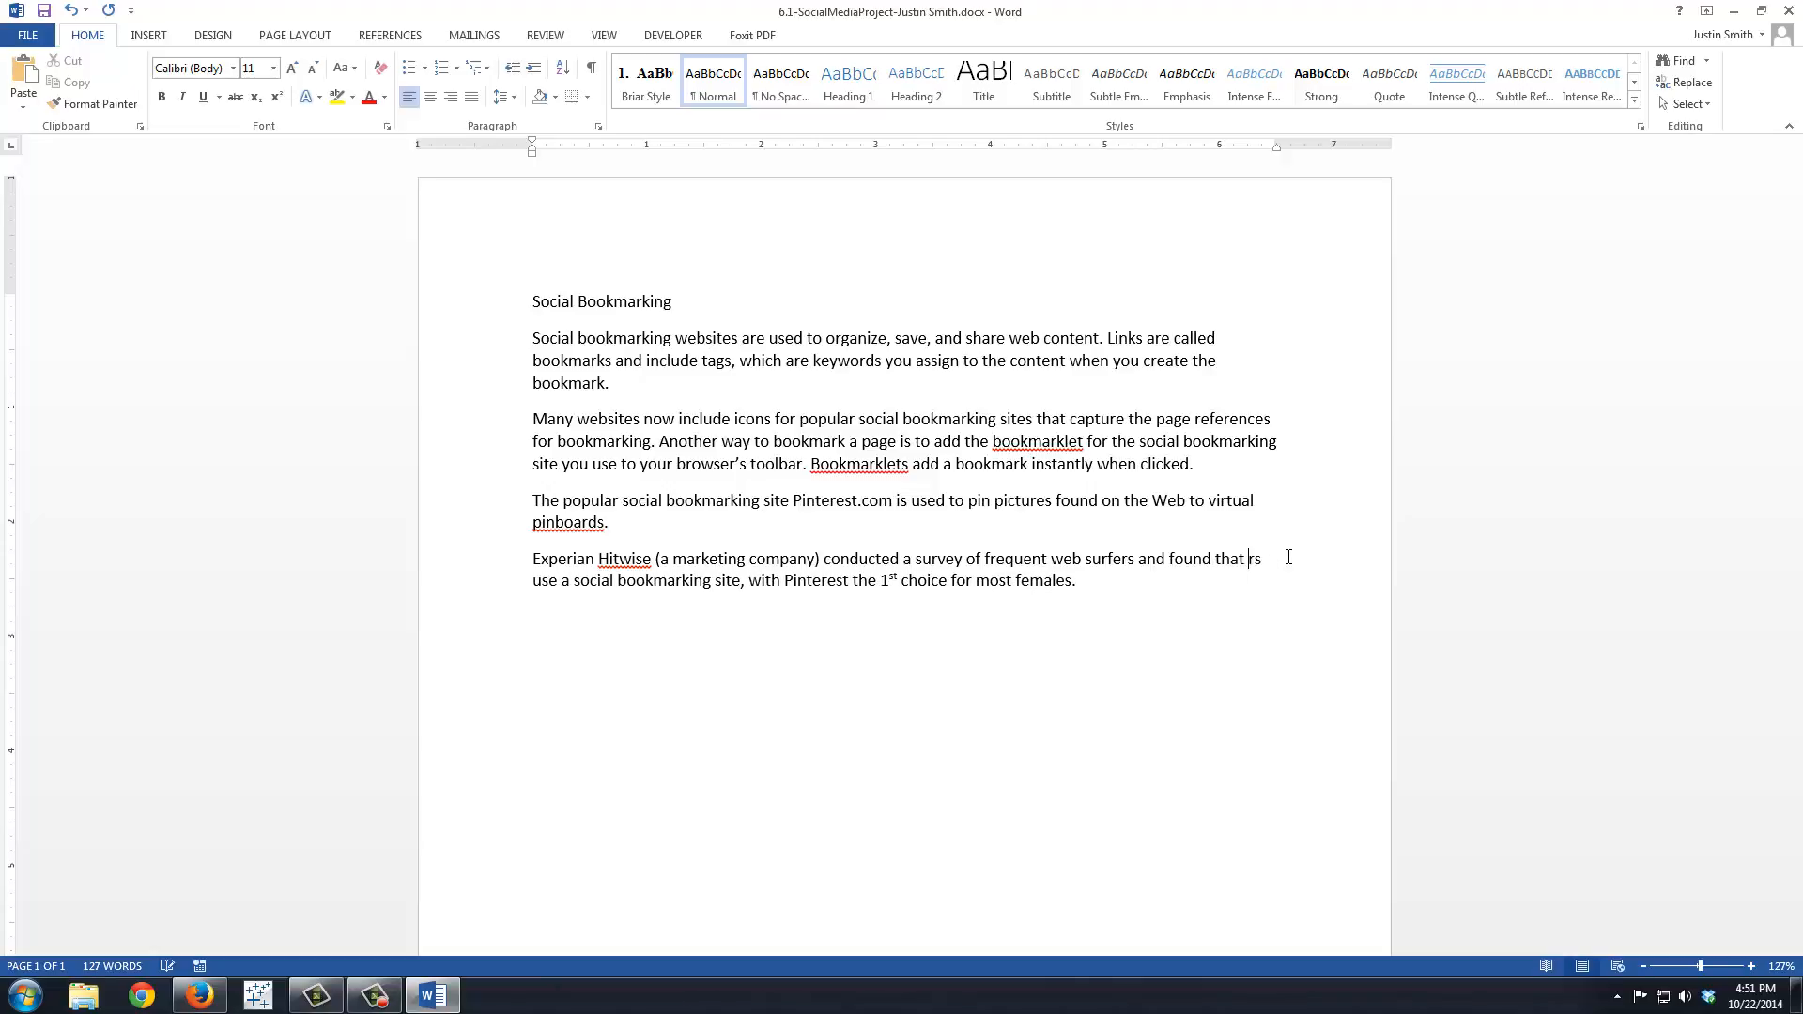
pyautogui.press('Delete')
pyautogui.press('Delete')
pyautogui.press('Delete')
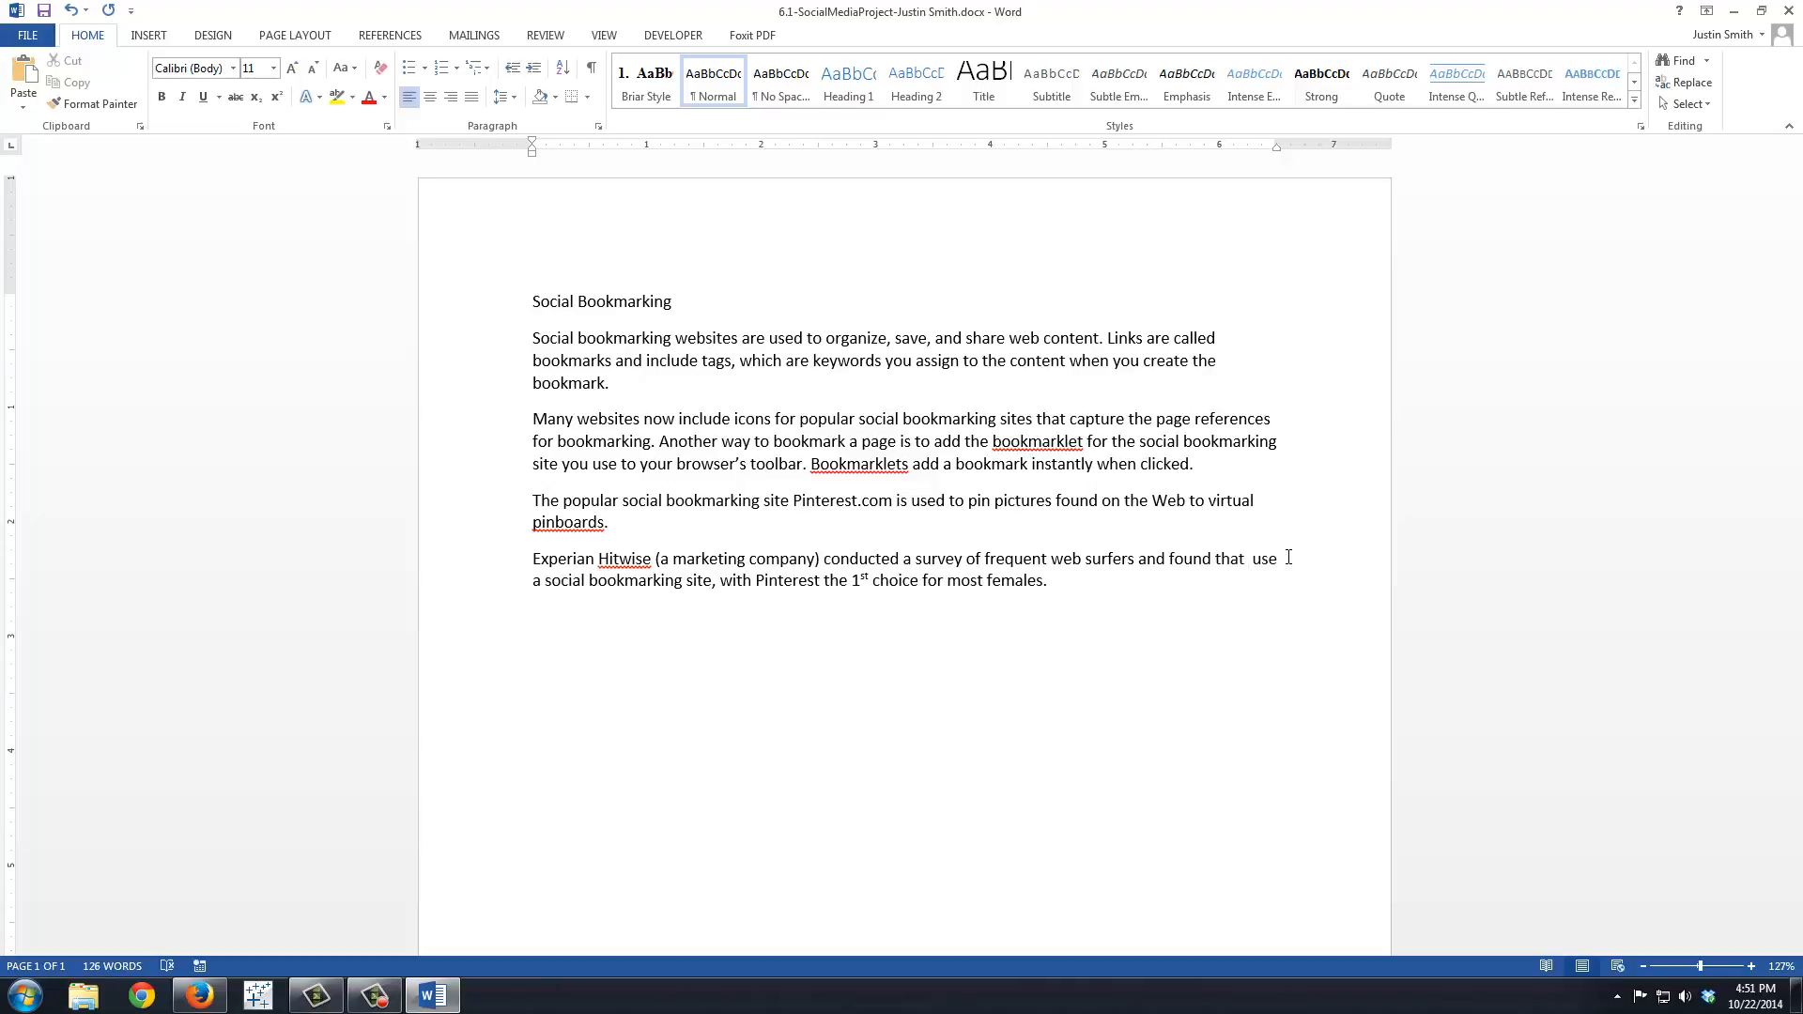
pyautogui.write('one')
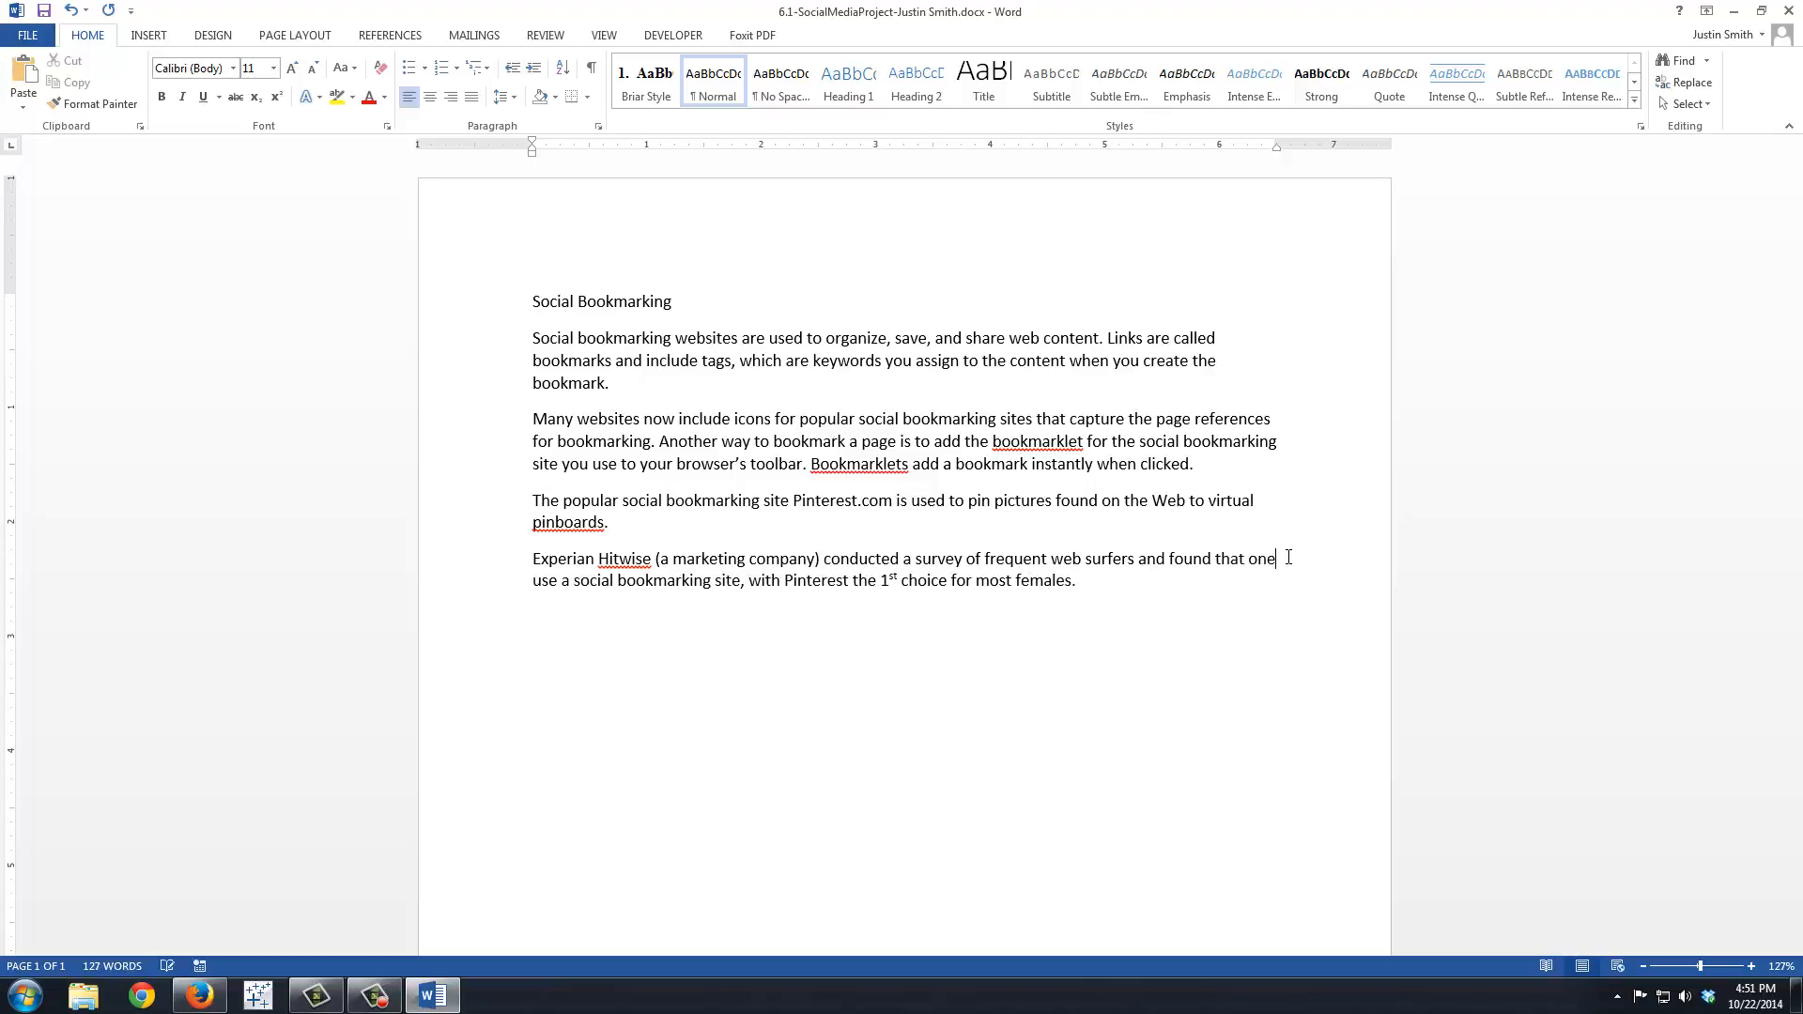
pyautogui.write('-half use a social bookmarking site, with Pinterest the 1st choice for most females.')
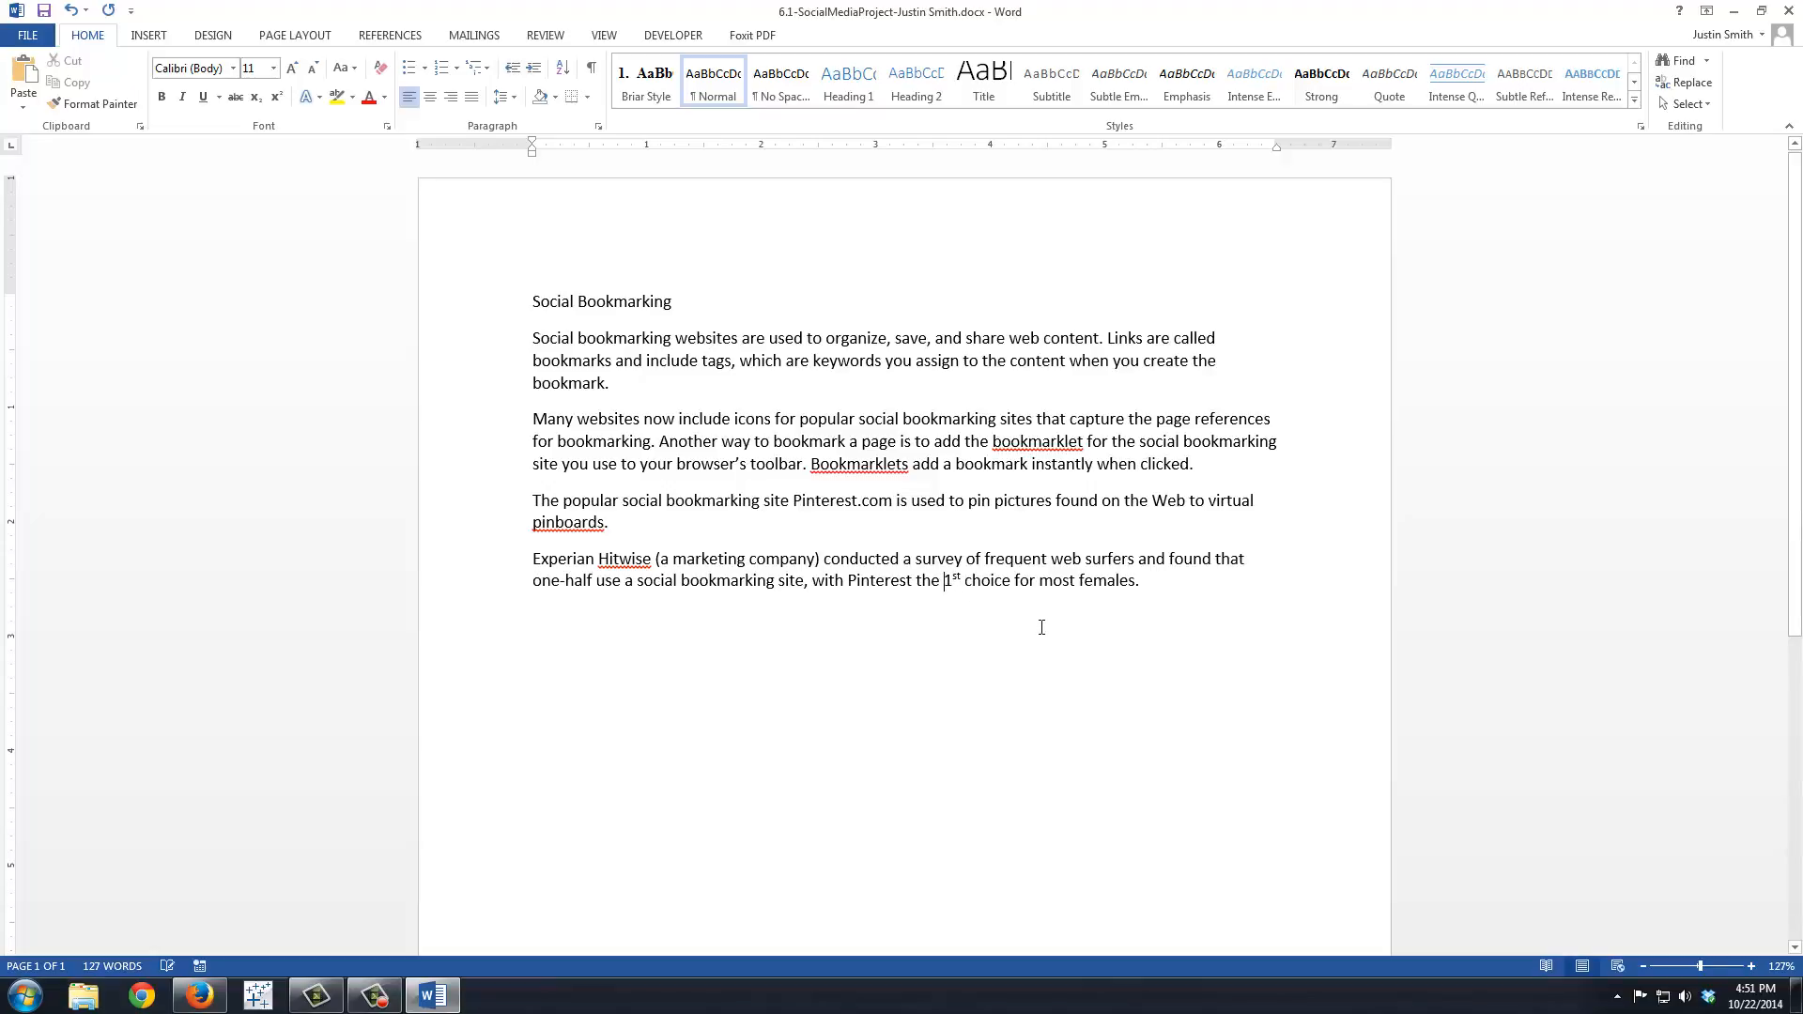
# Step: Replace the ordinal "1st" before "choice" in the fourth paragraph with the word "first"
pyautogui.press('BackSpace')
pyautogui.press('BackSpace')
pyautogui.press('BackSpace')
pyautogui.write('first')
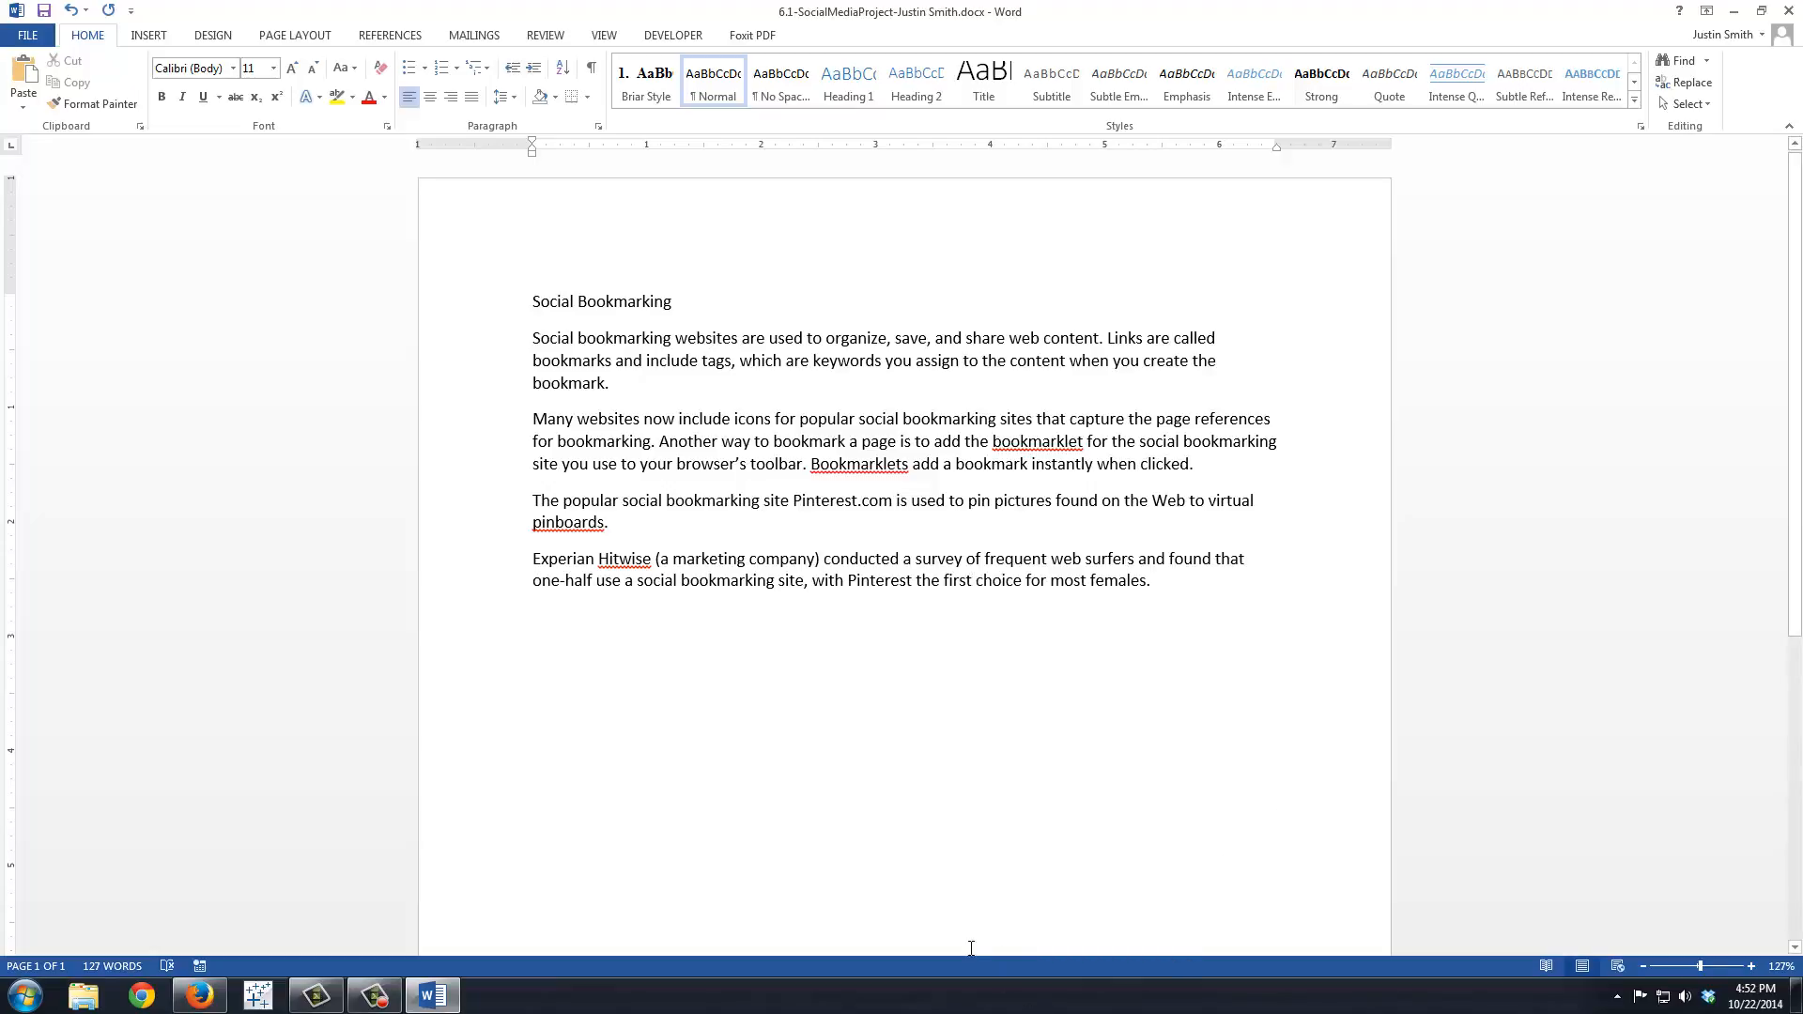
# Step: Add the author's full name below the last paragraph and save the document
pyautogui.write('Justin Smith')
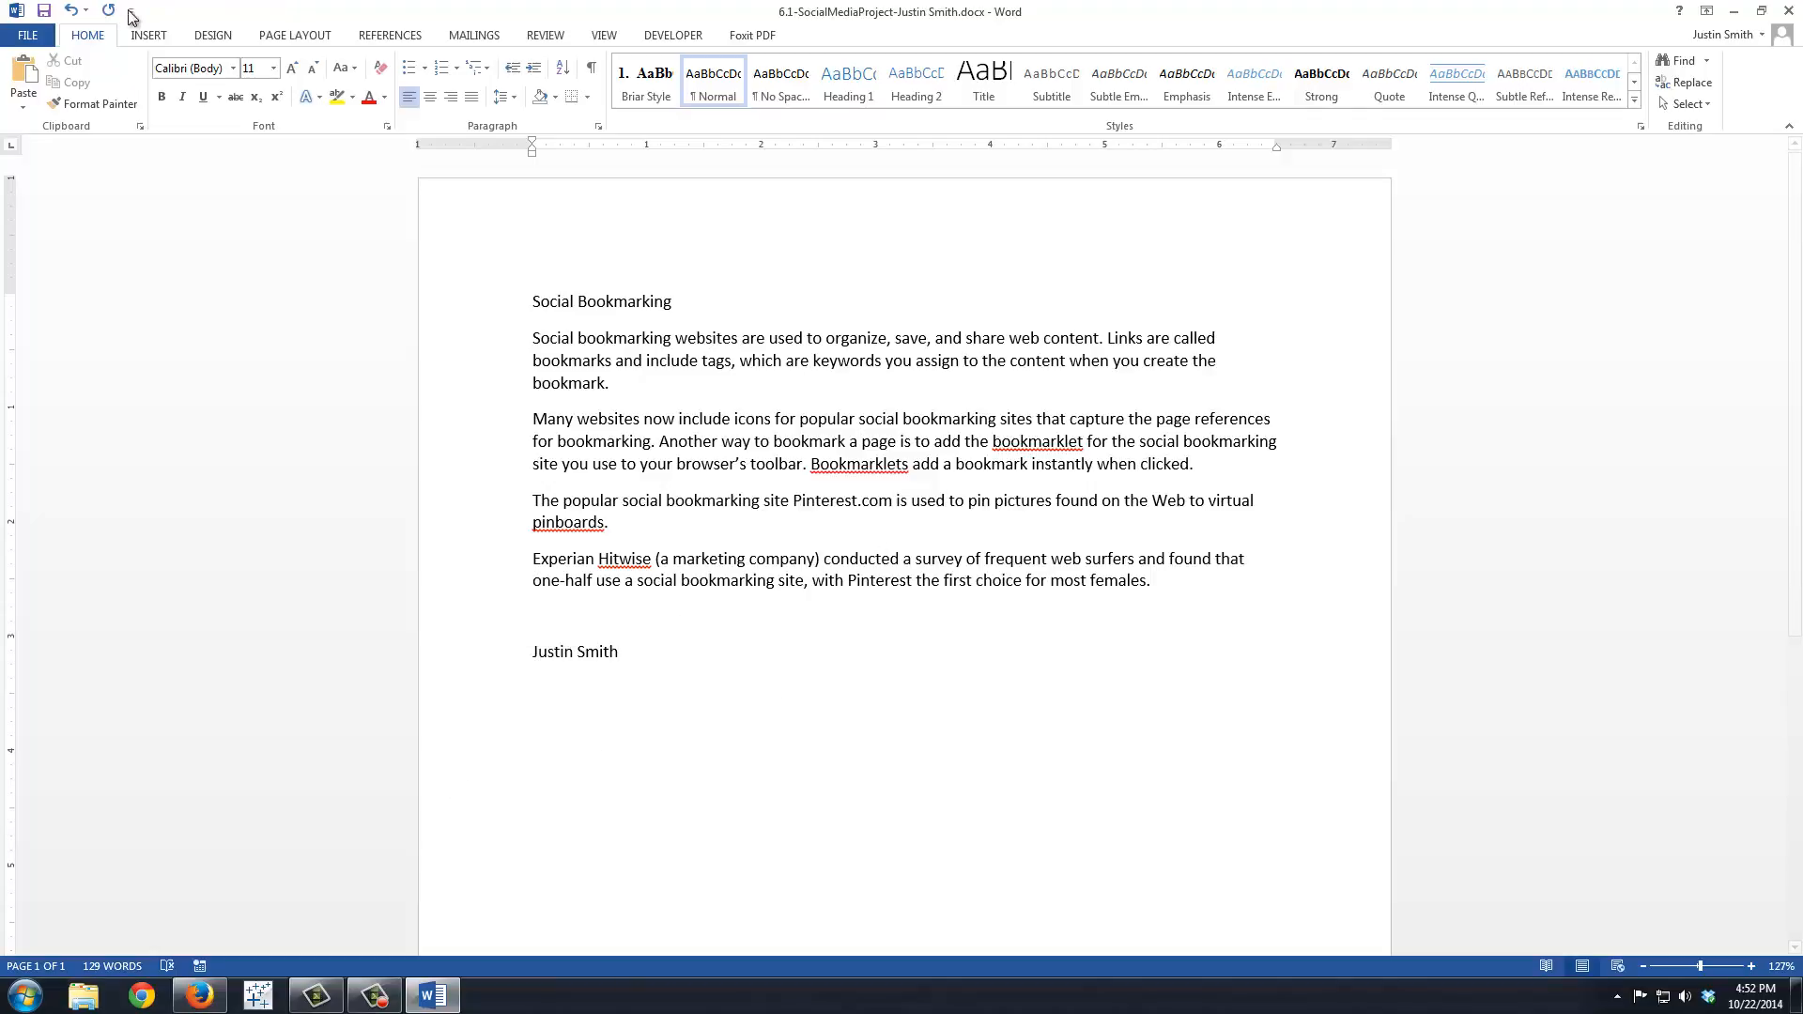
pyautogui.click(43, 14)
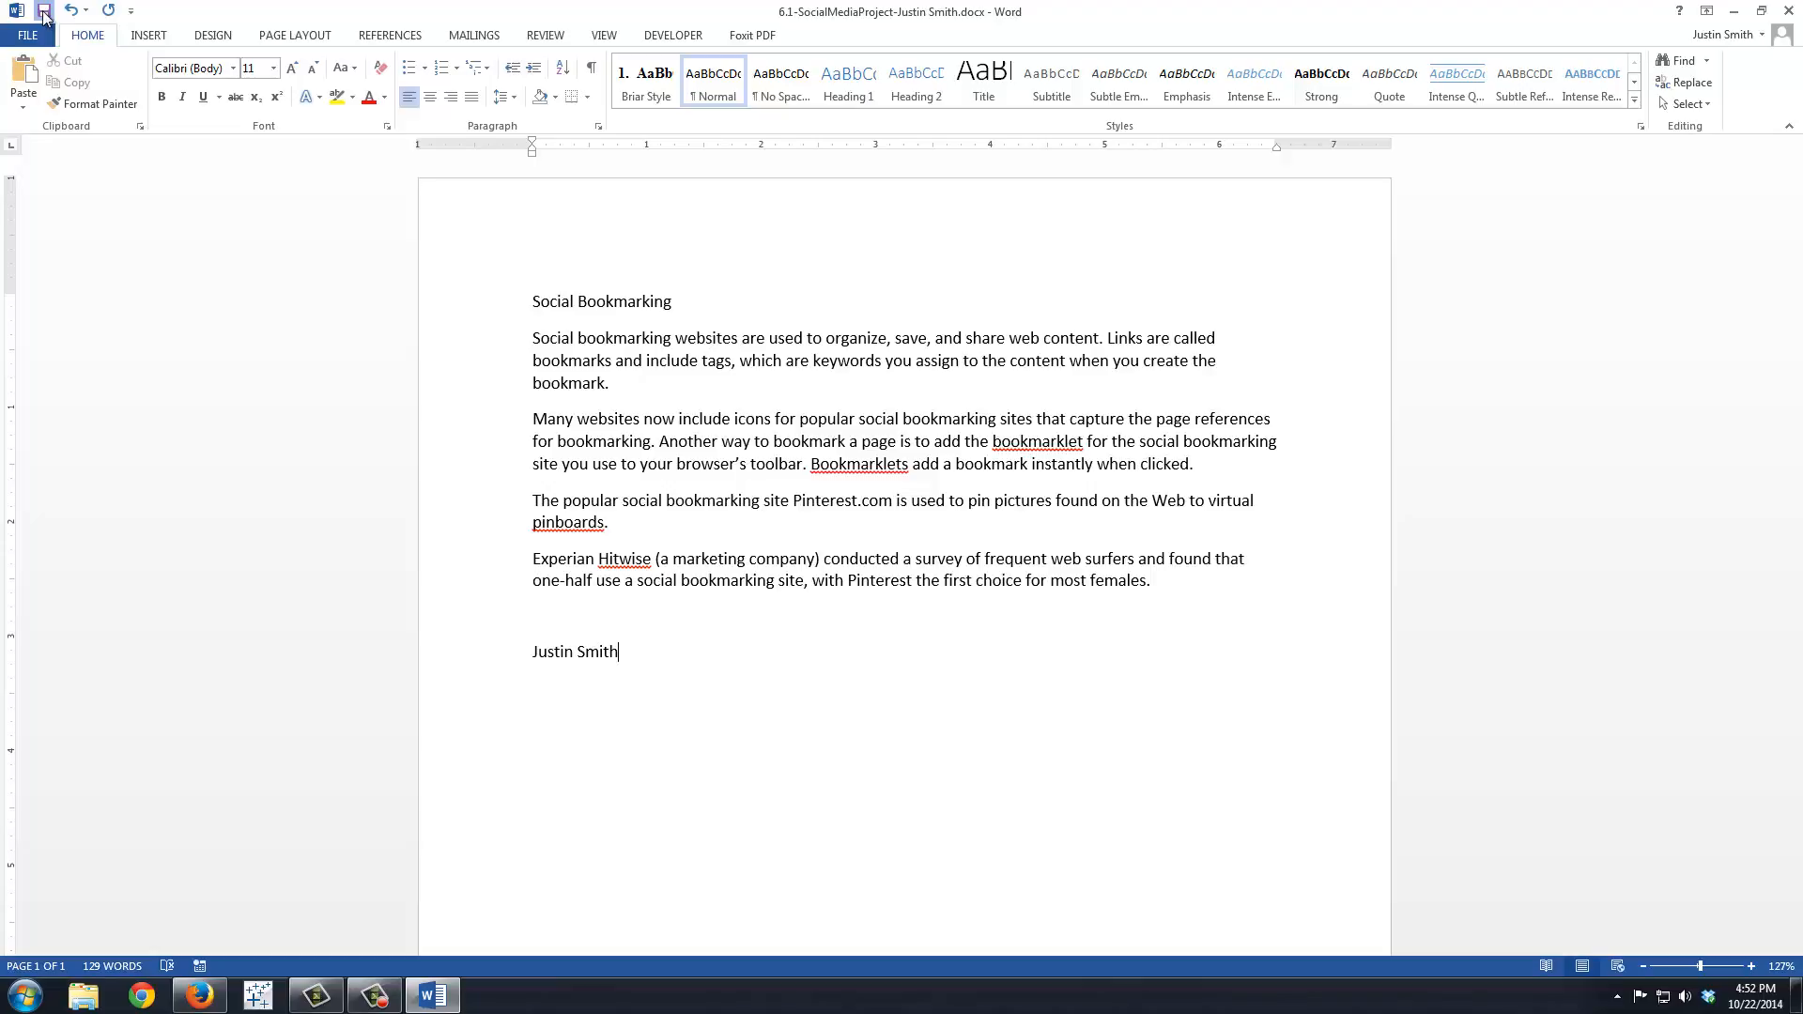